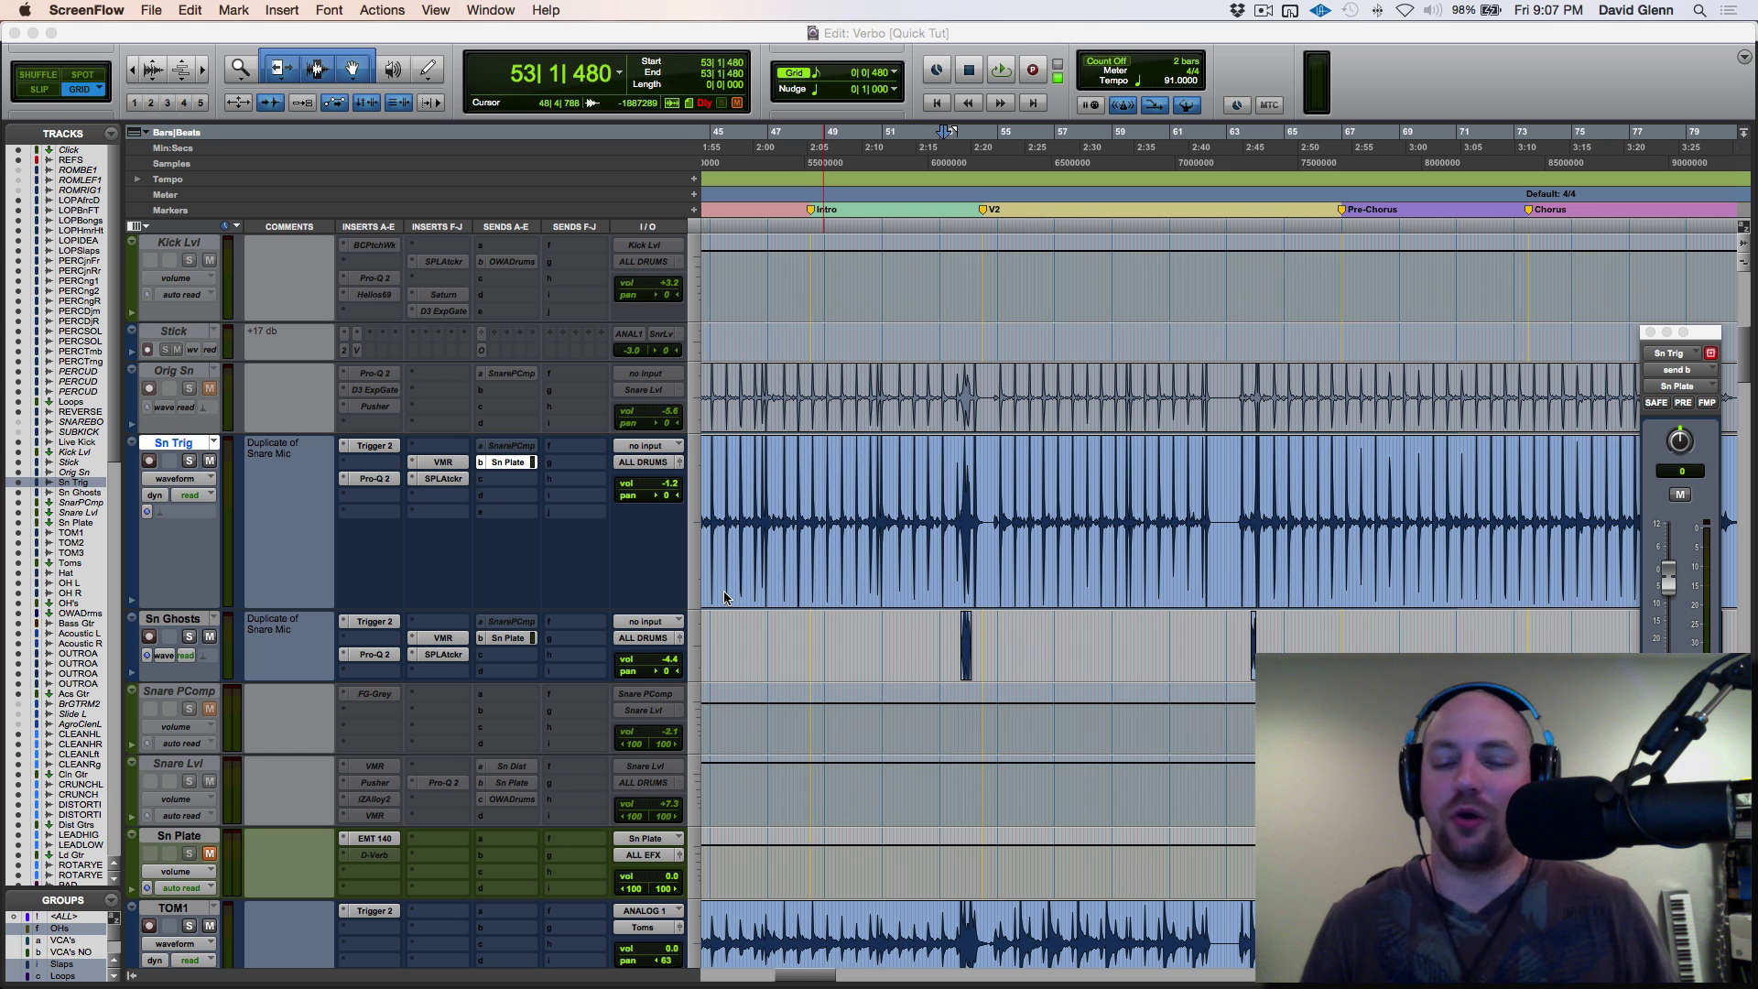
- Inspect the EMT 140 plate reverb on the Sn Plate track and close its window
left_click(376, 839)
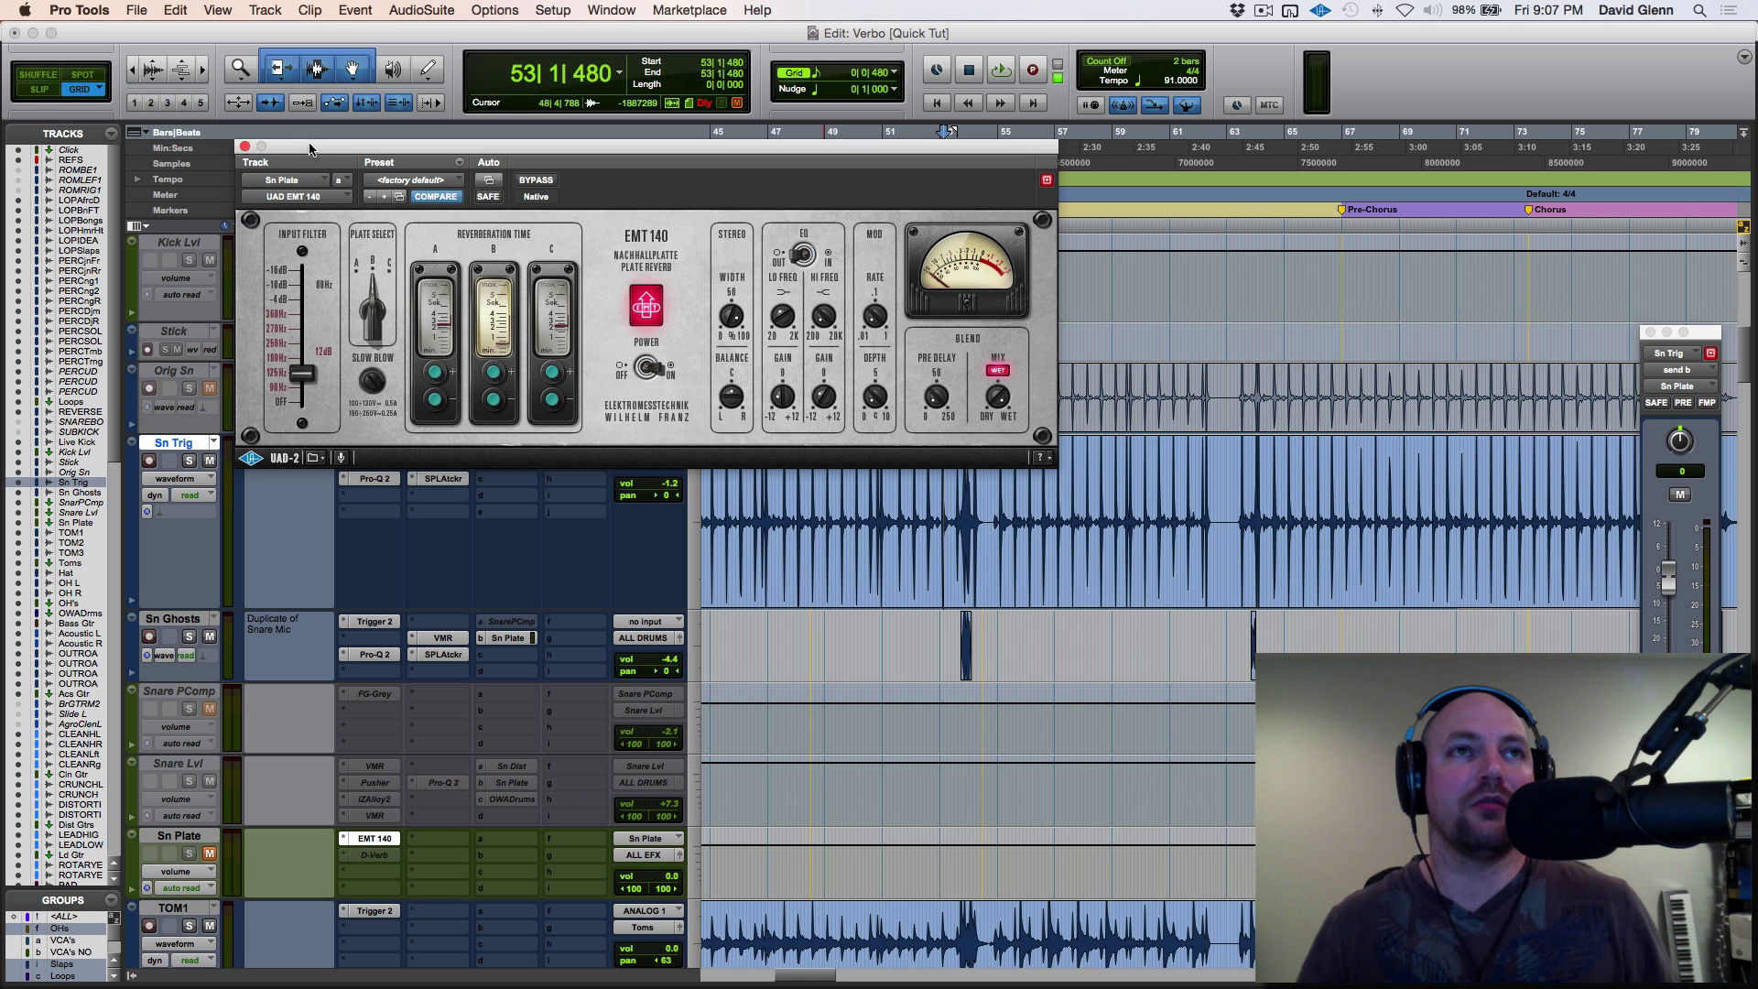
left_click_drag(310, 148, 245, 135)
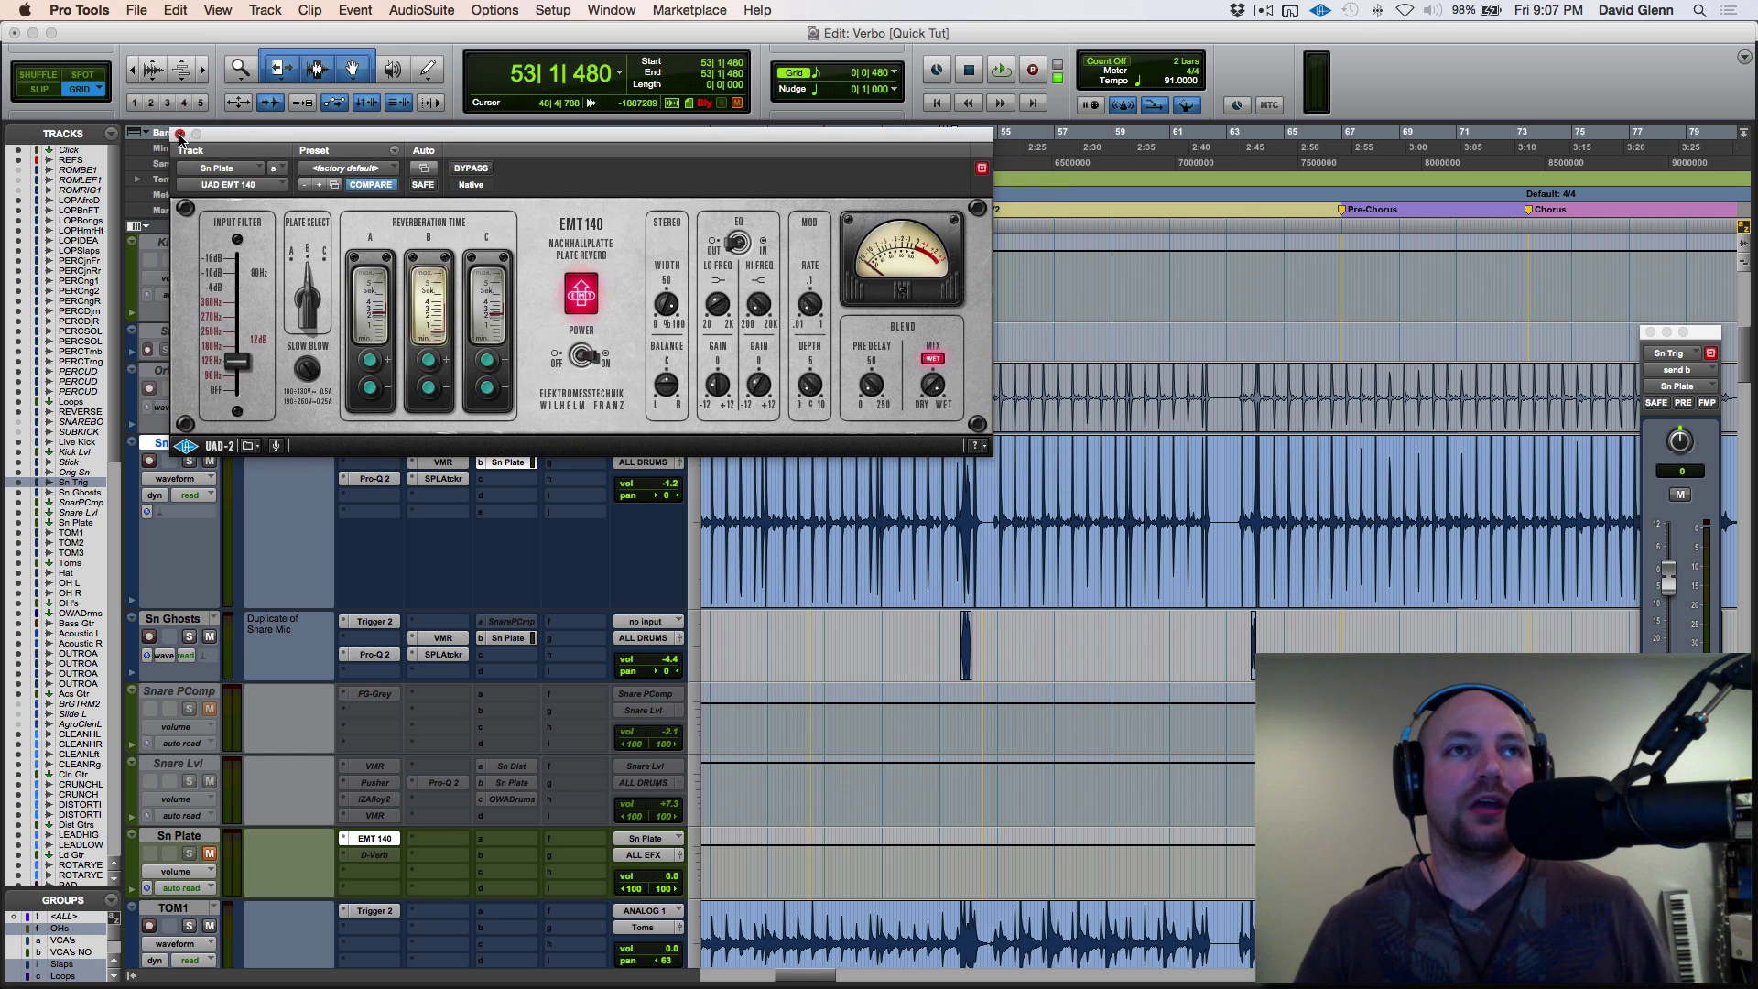
left_click(180, 135)
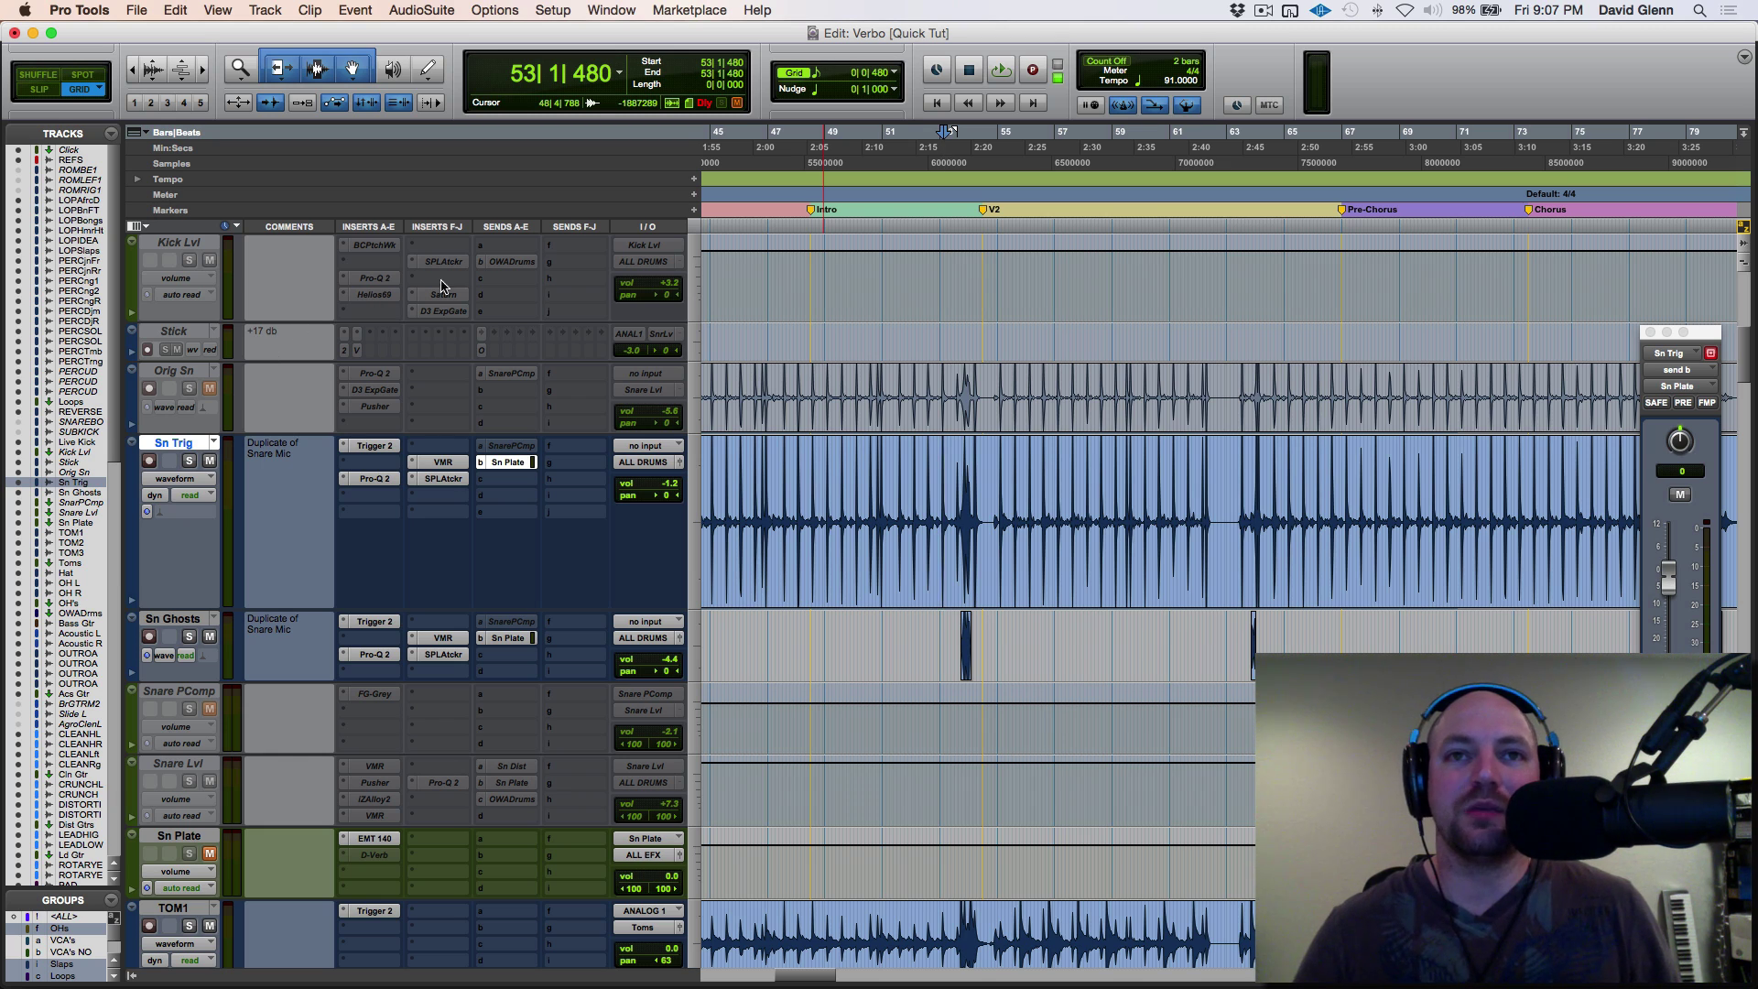
- Place the playback start at 51|2|480, select the Sn Plate track, and audition the snare with its plate reverb
left_click(886, 501)
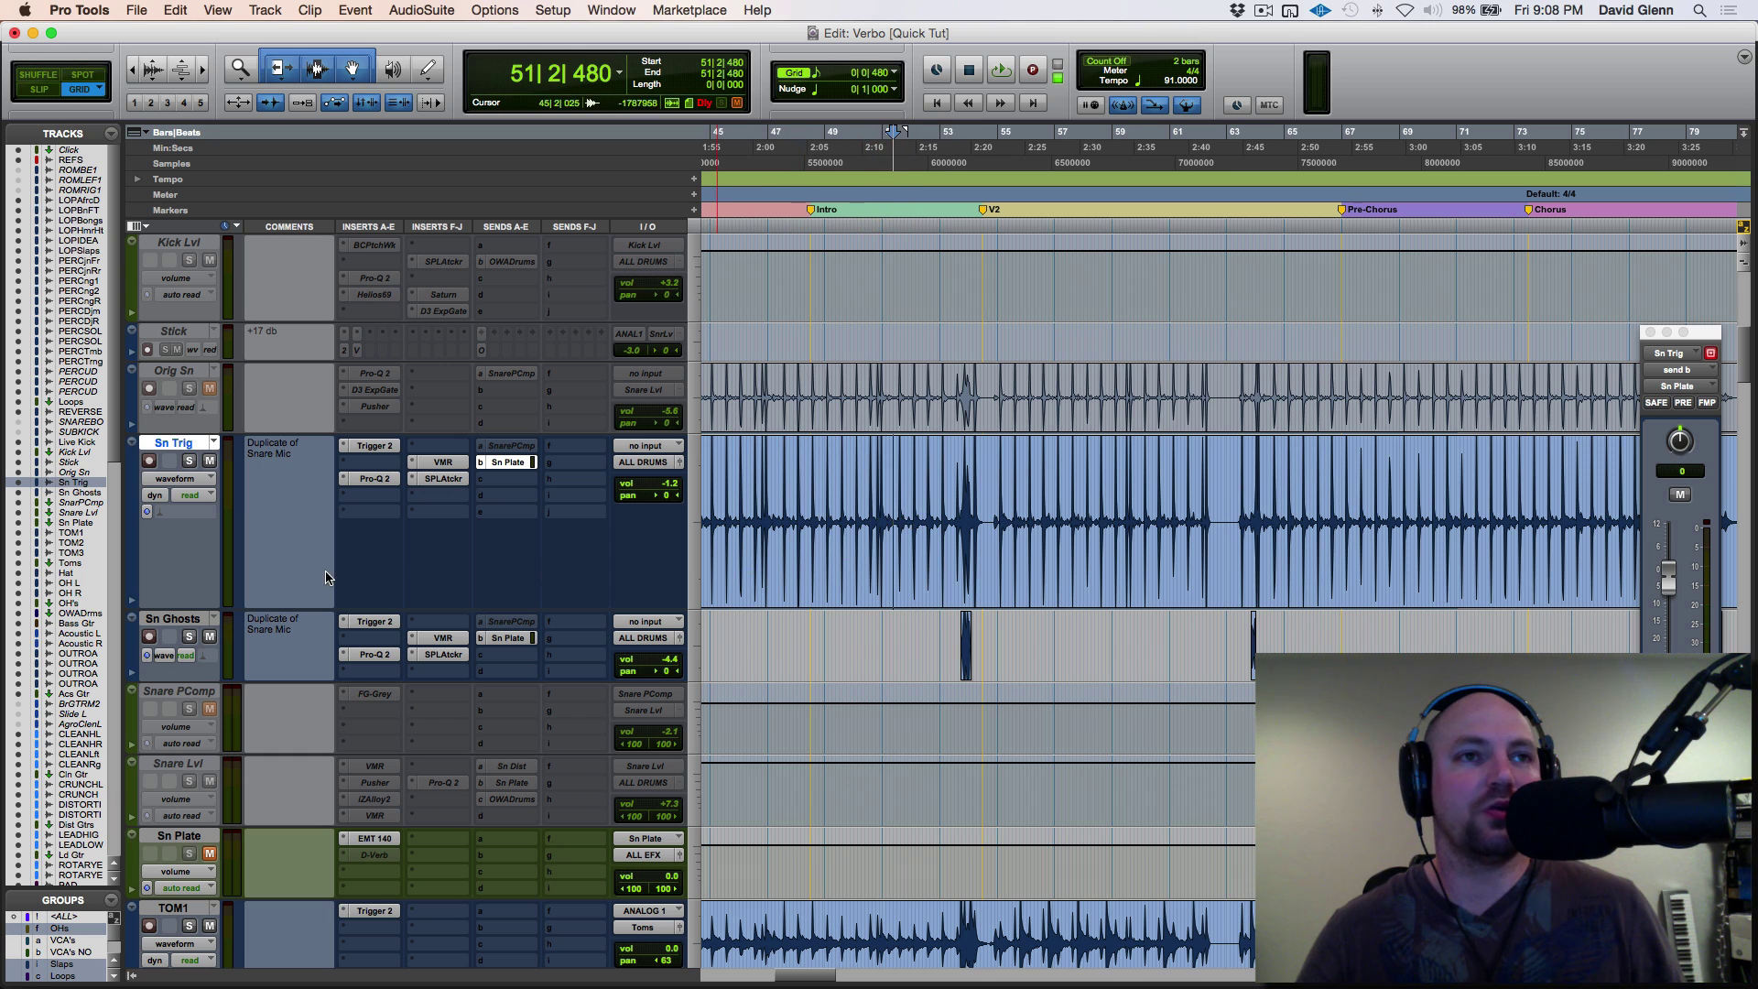
left_click(179, 836)
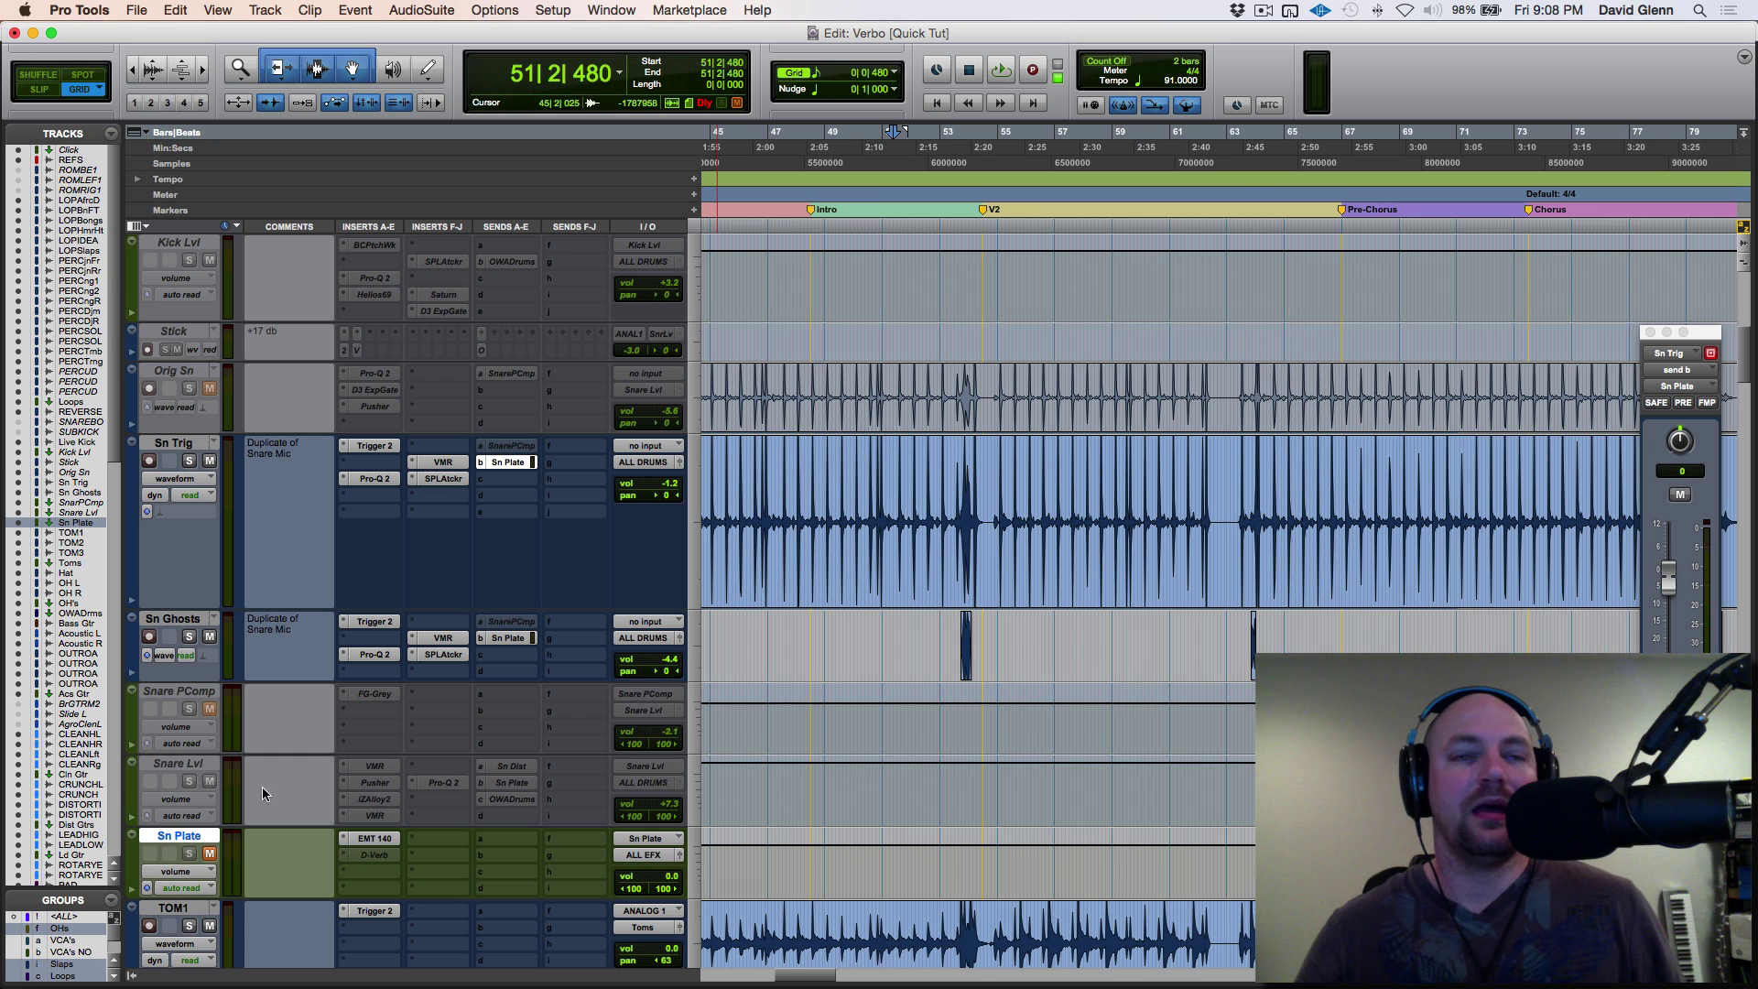
left_click(892, 640)
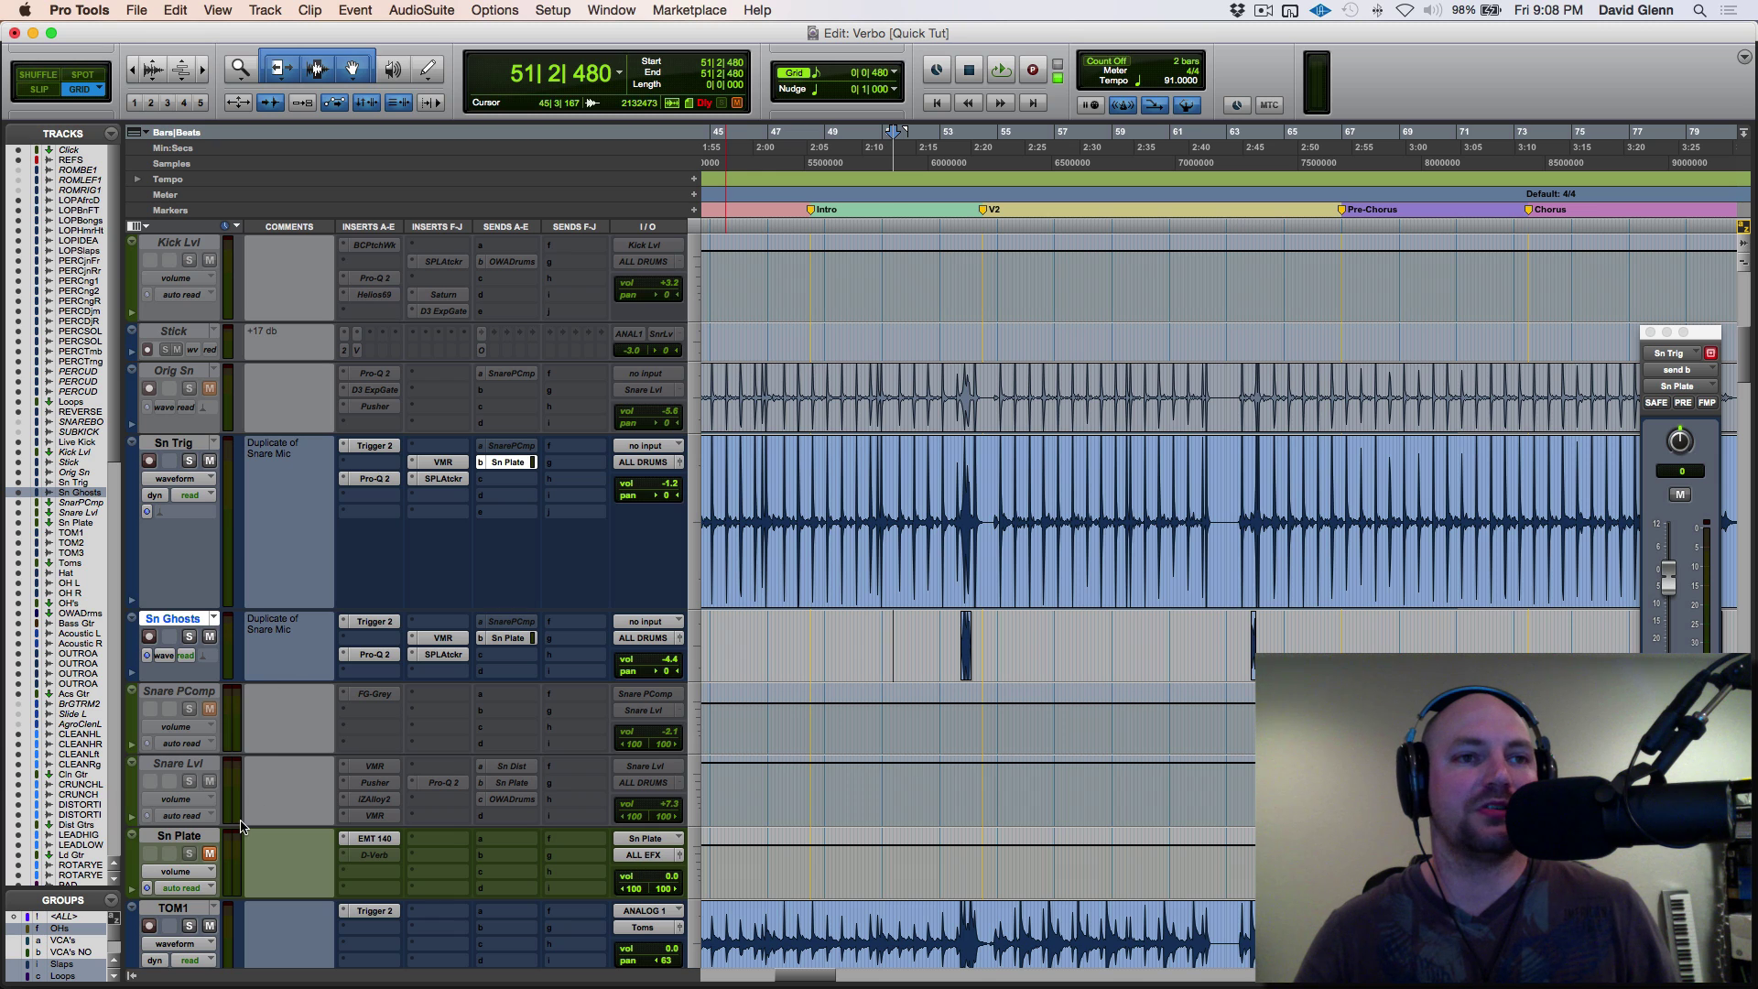
left_click(179, 835)
key("space")
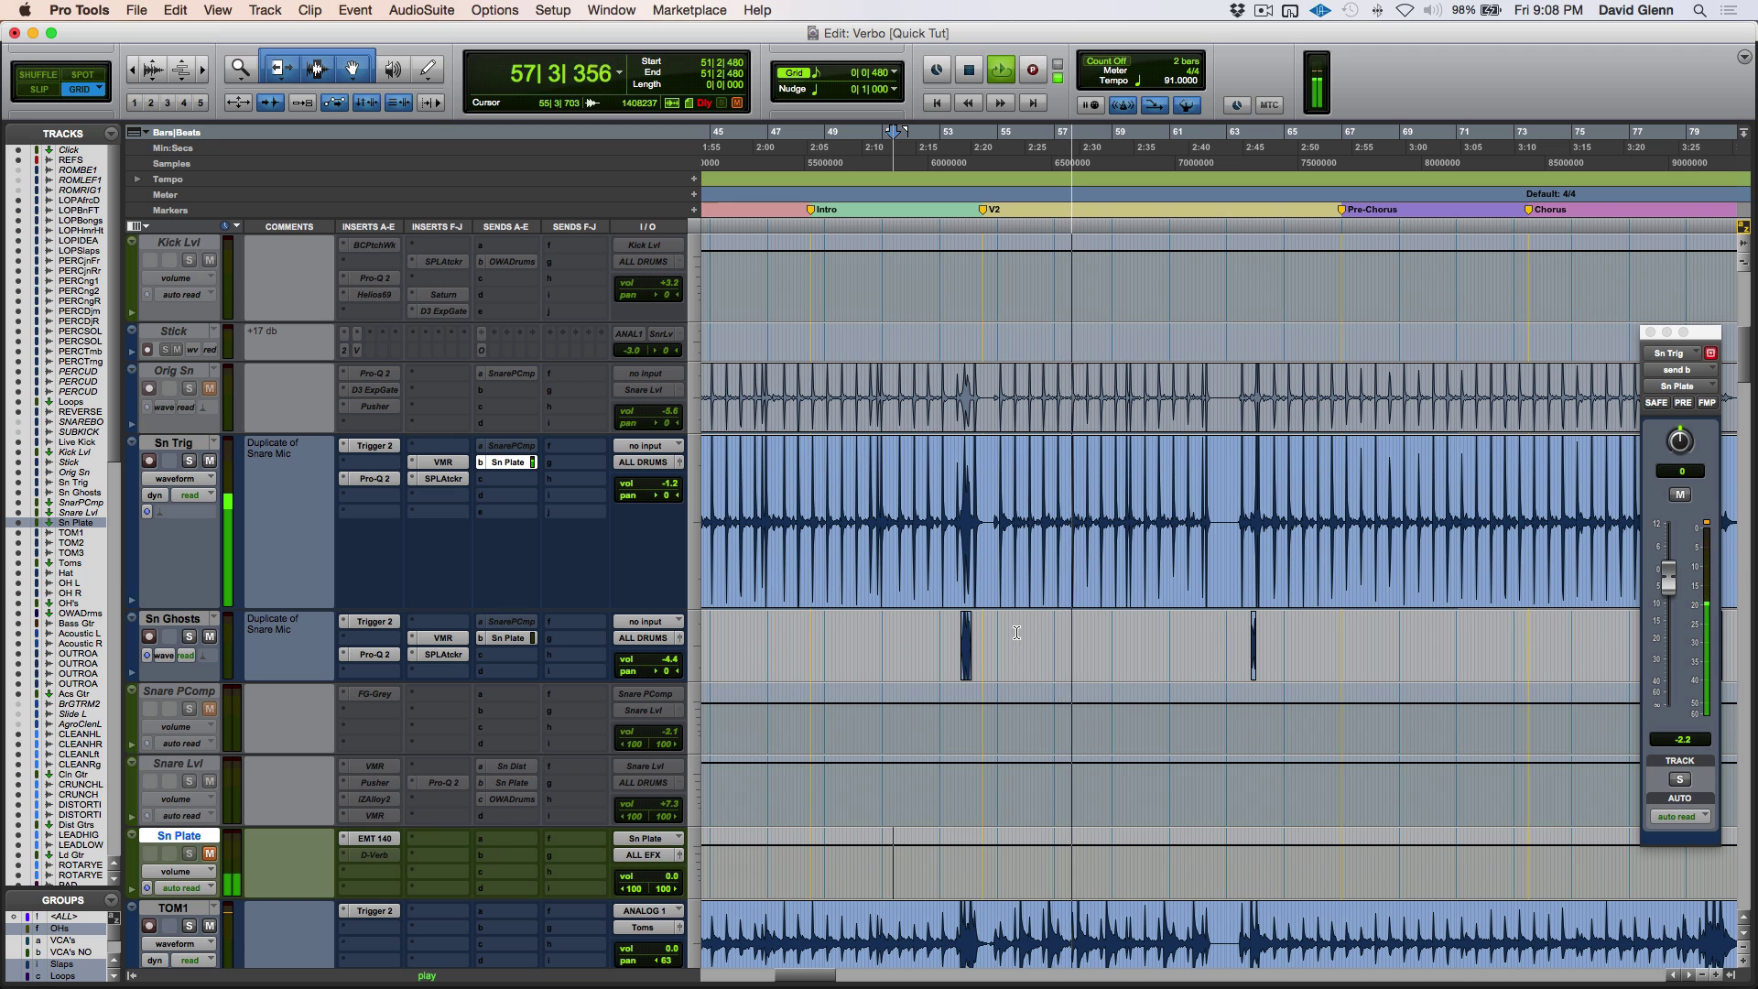
key("space")
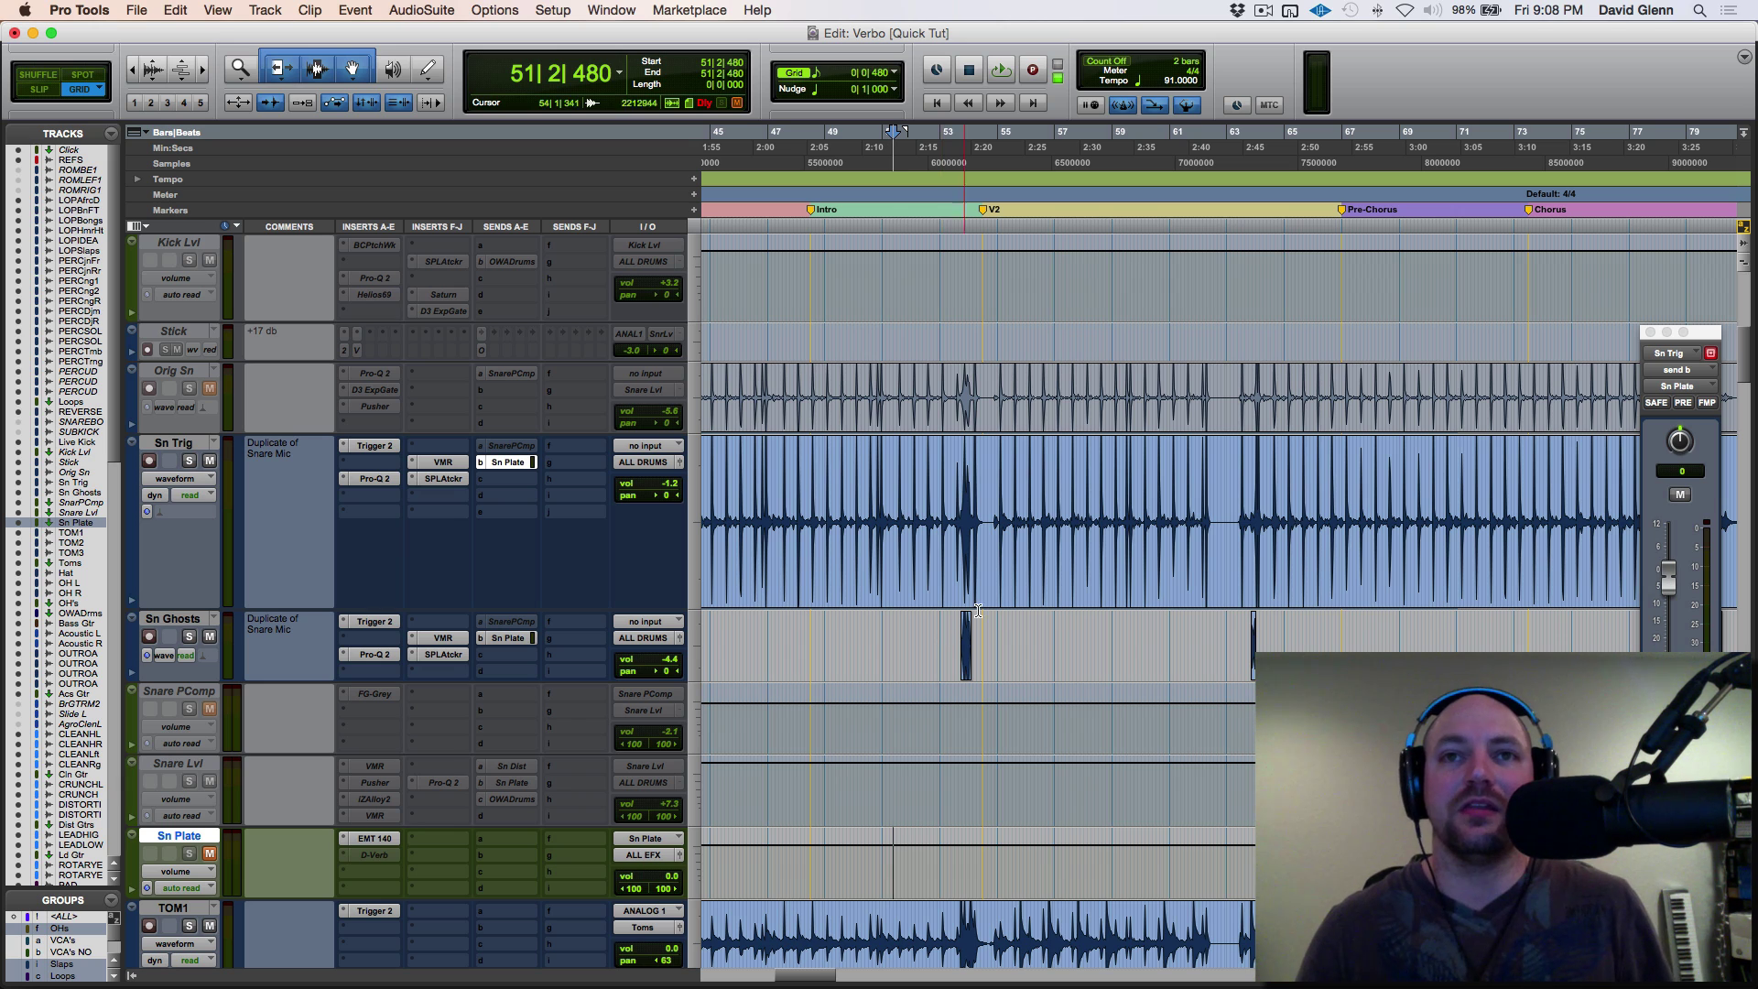
- Audition the snare from 54|4|000 on the Sn Trig track and stop playback
left_click(992, 513)
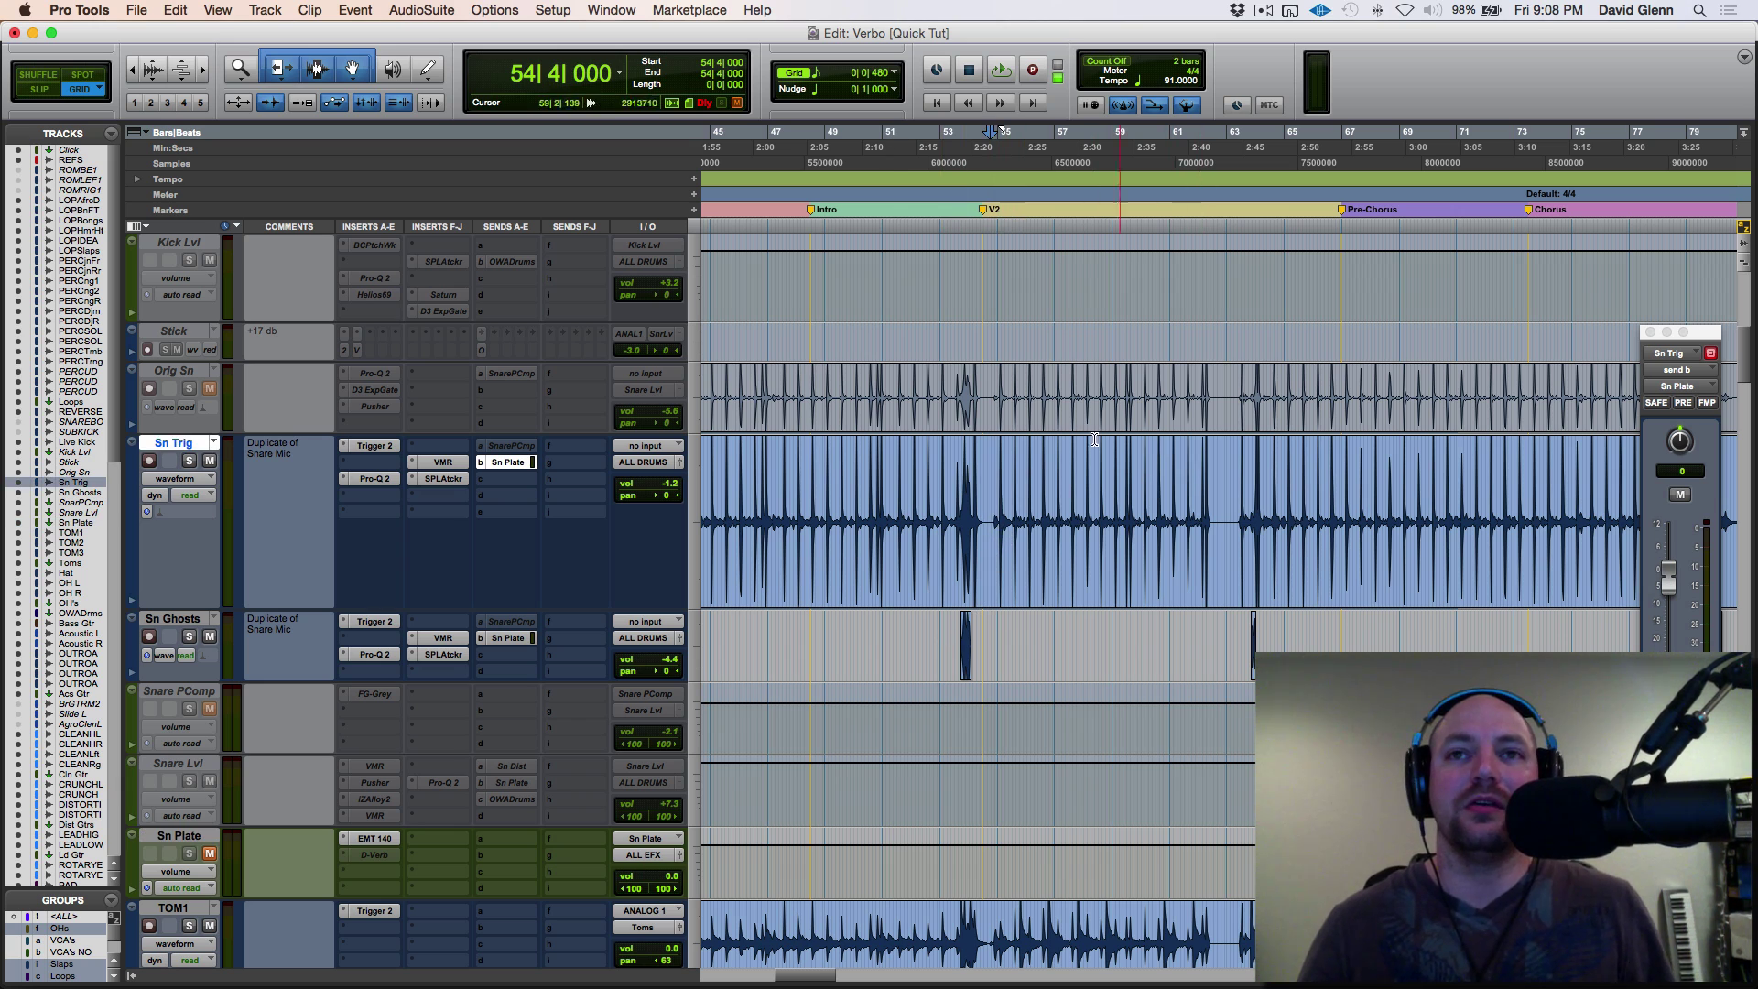
key("space")
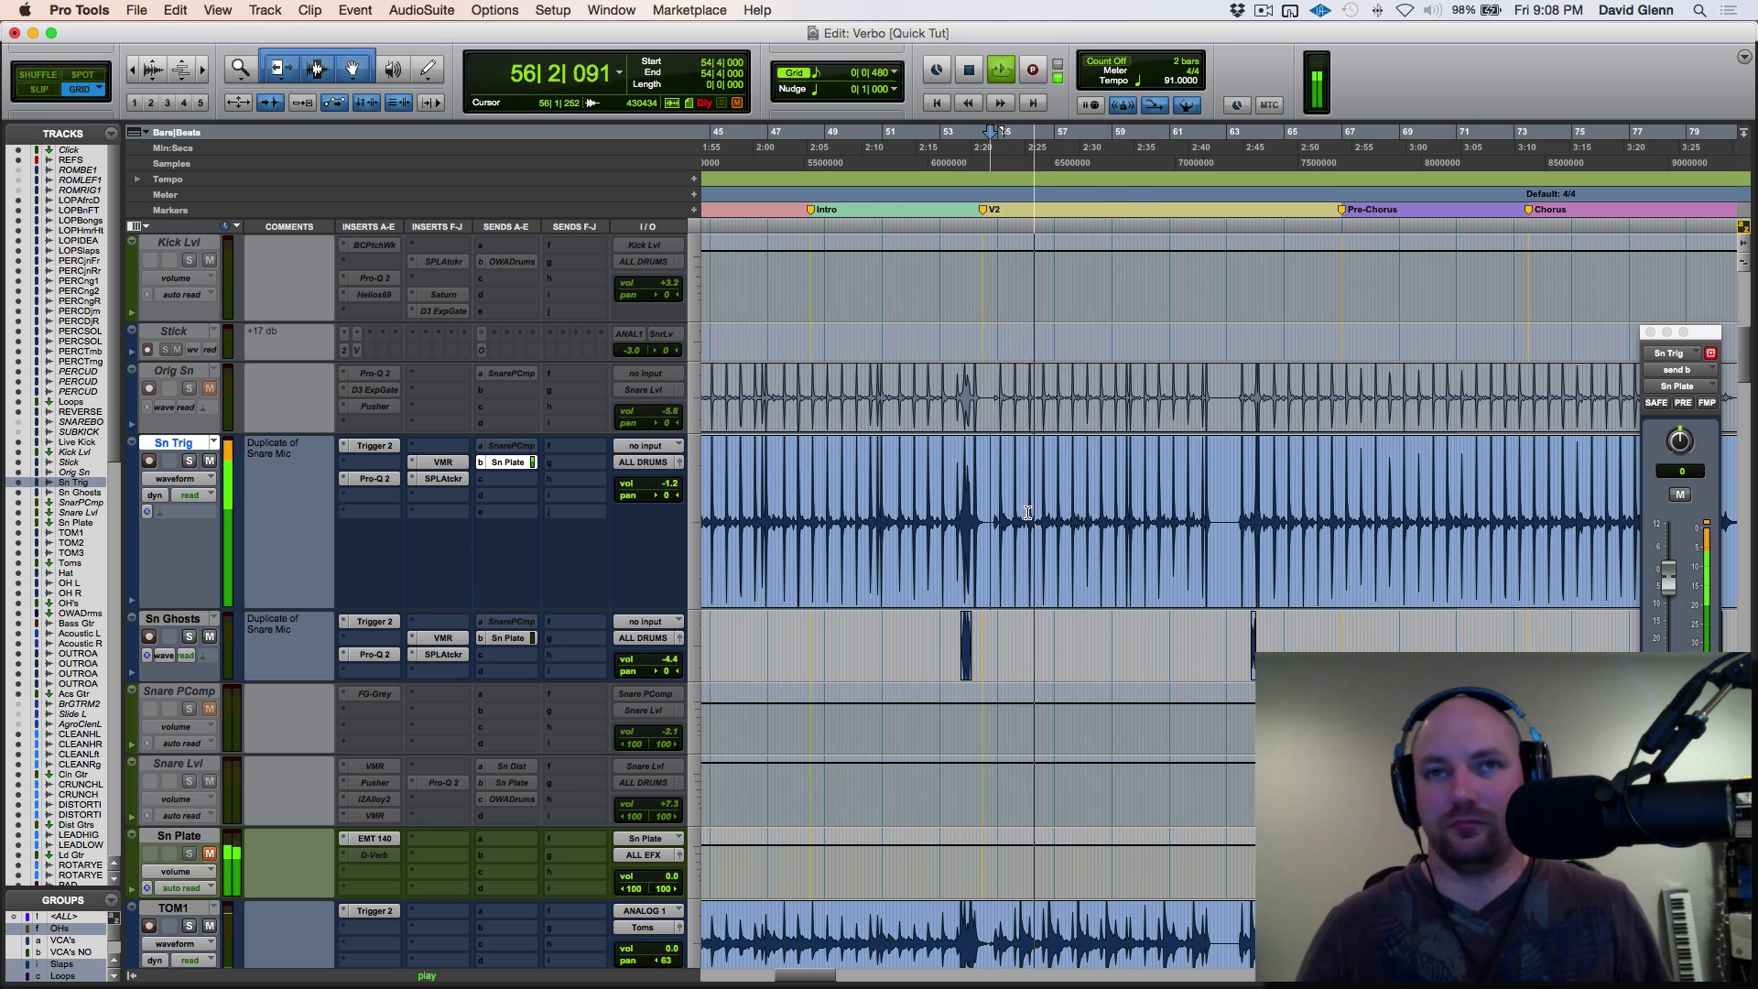
key("space")
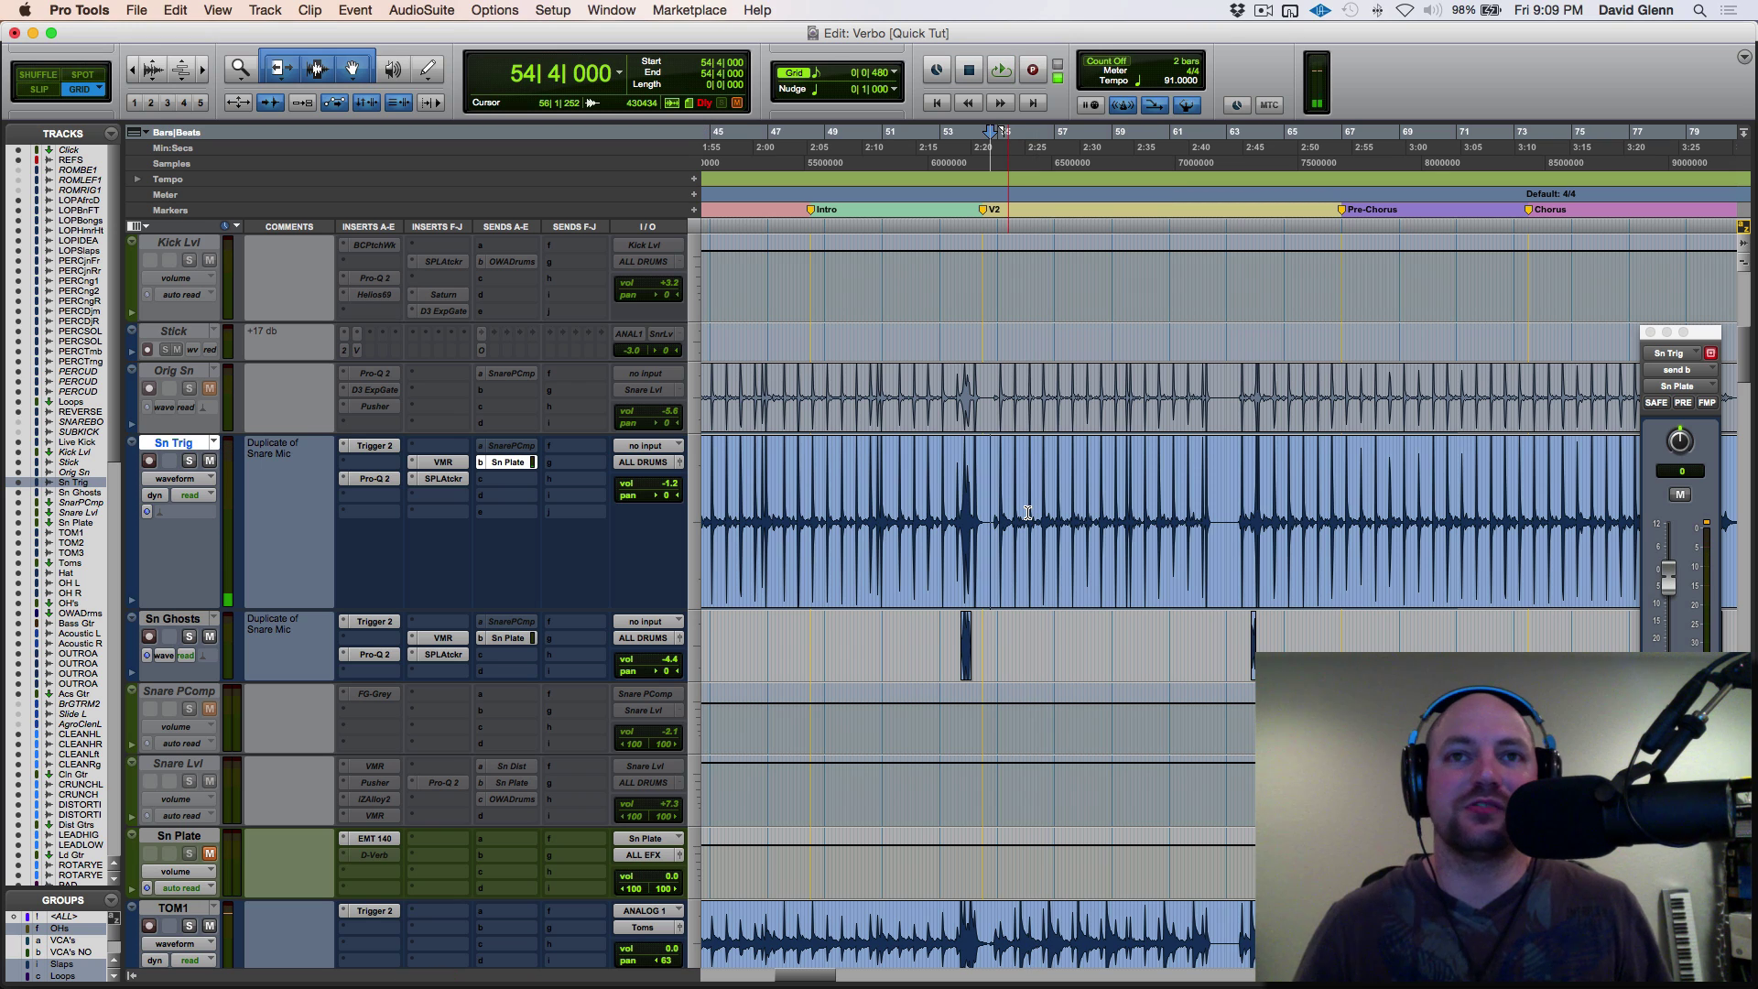
- Open the EMT 140 on the Sn Plate track and audition the snare reverb from 51|3|000 with Sn Trig selected
left_click(897, 510)
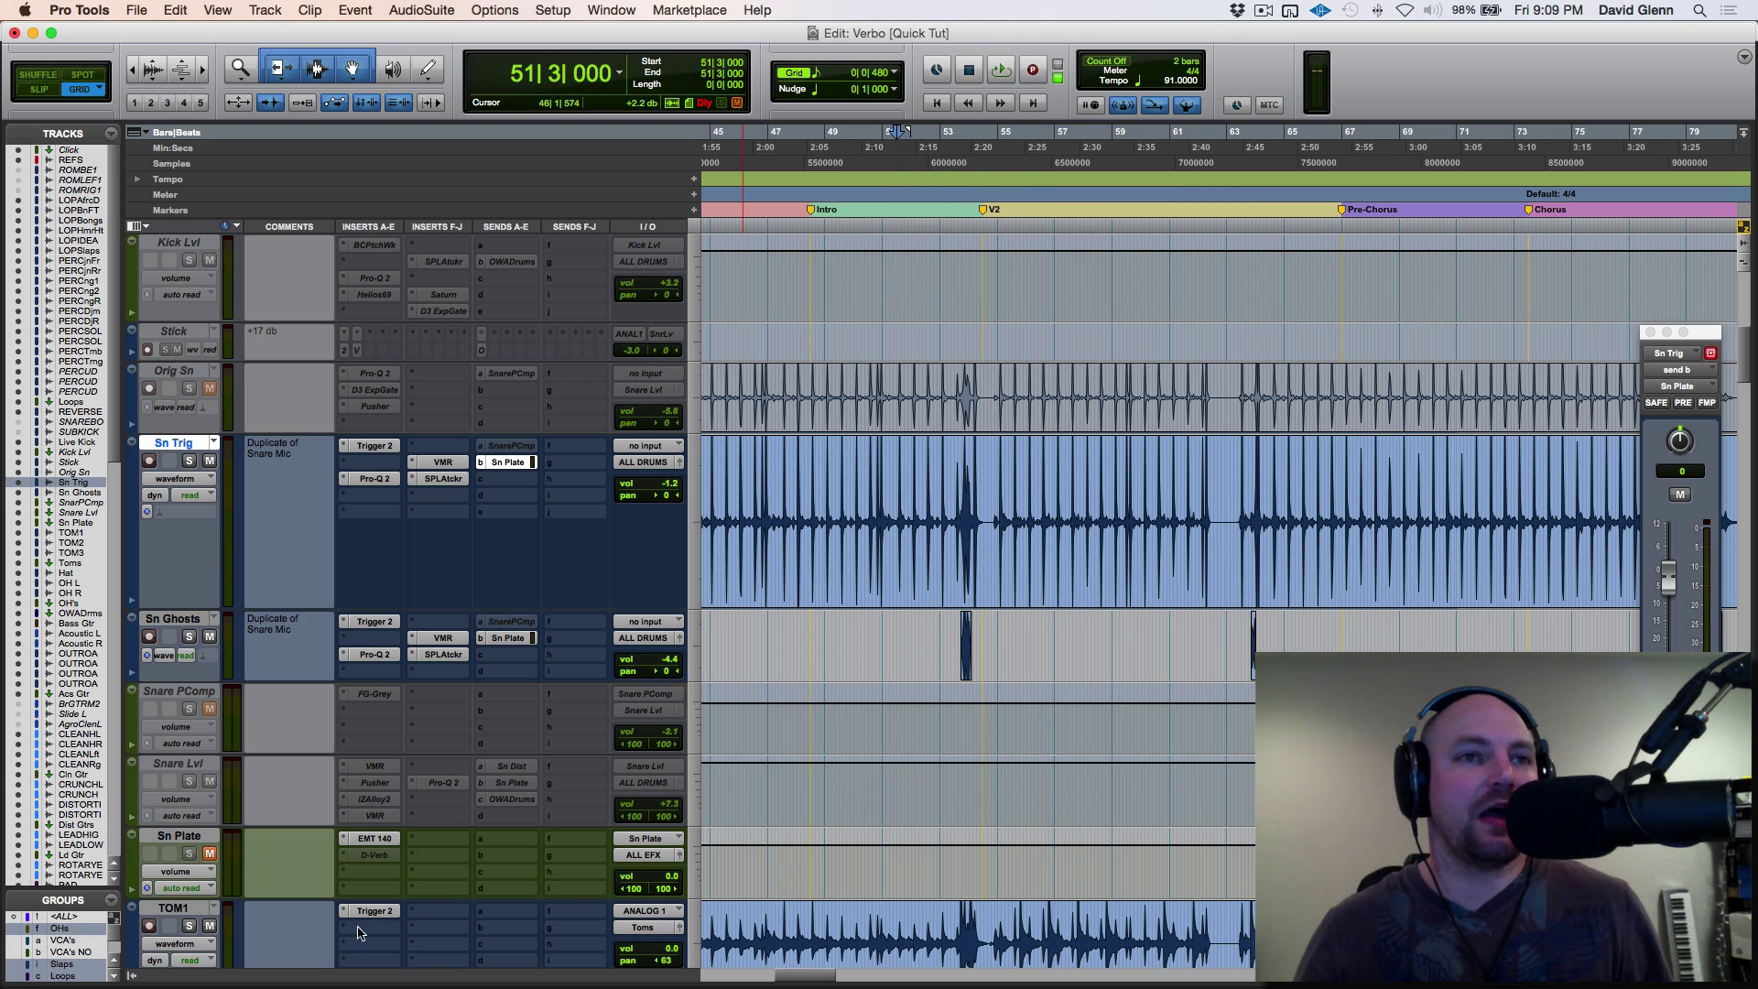
left_click(181, 837)
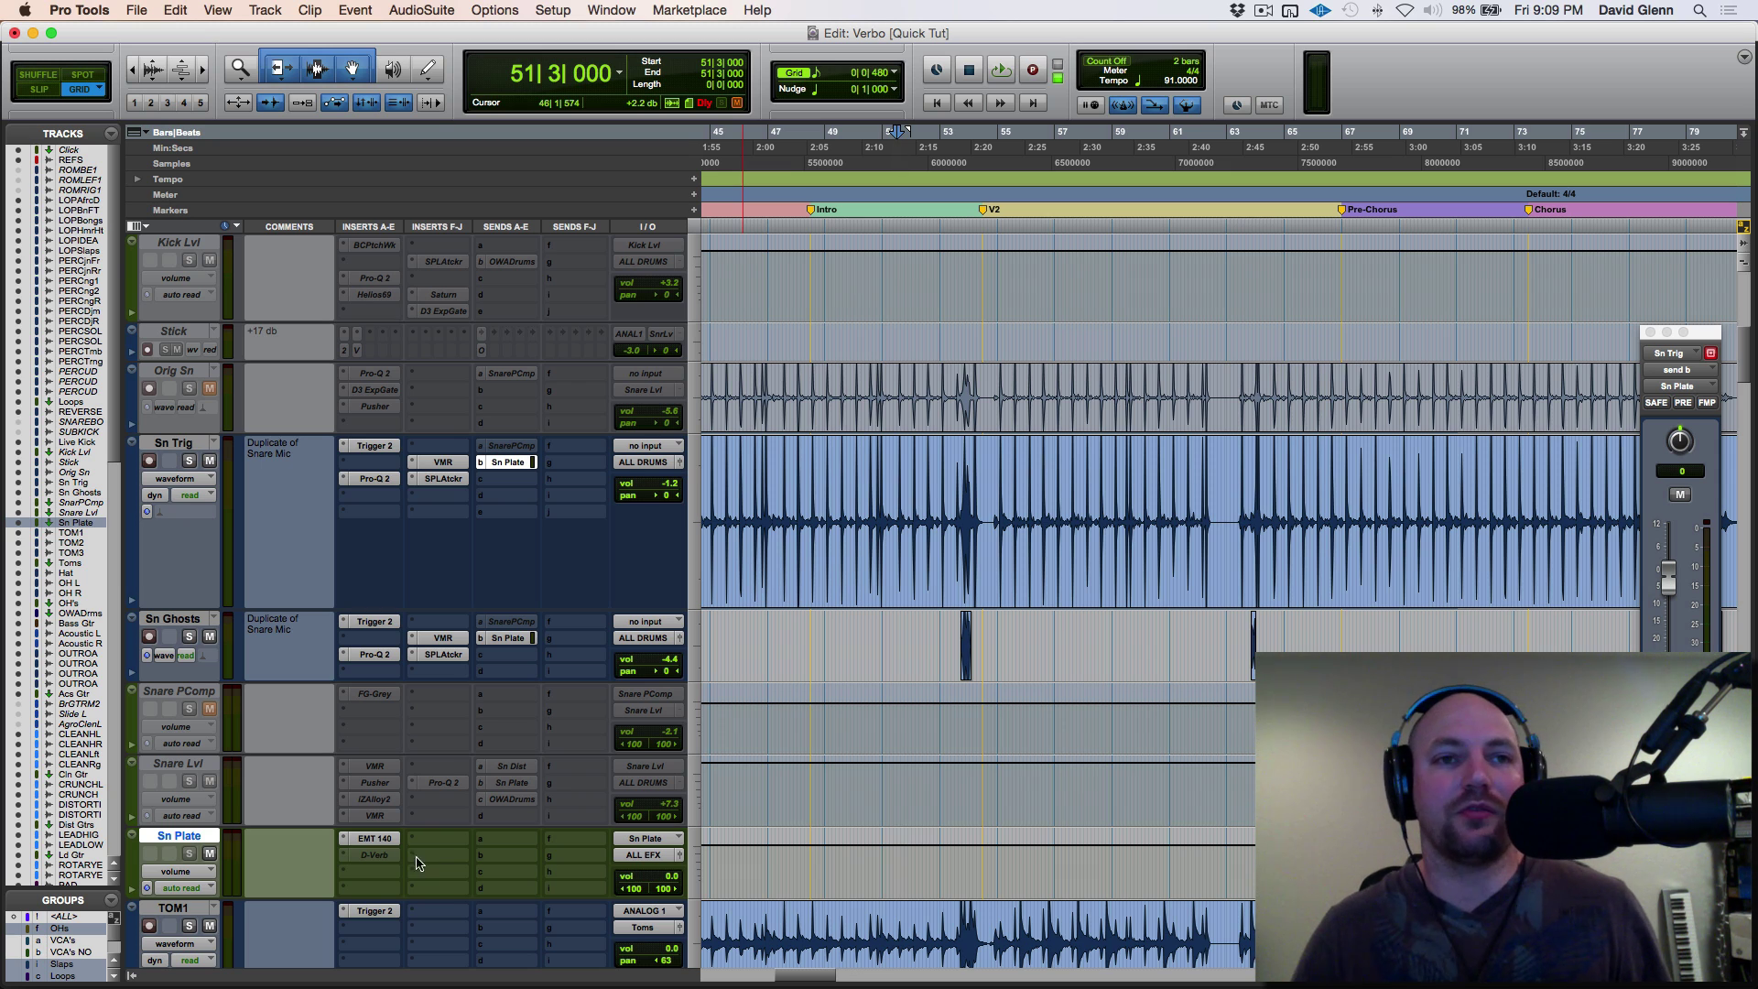
left_click(371, 838)
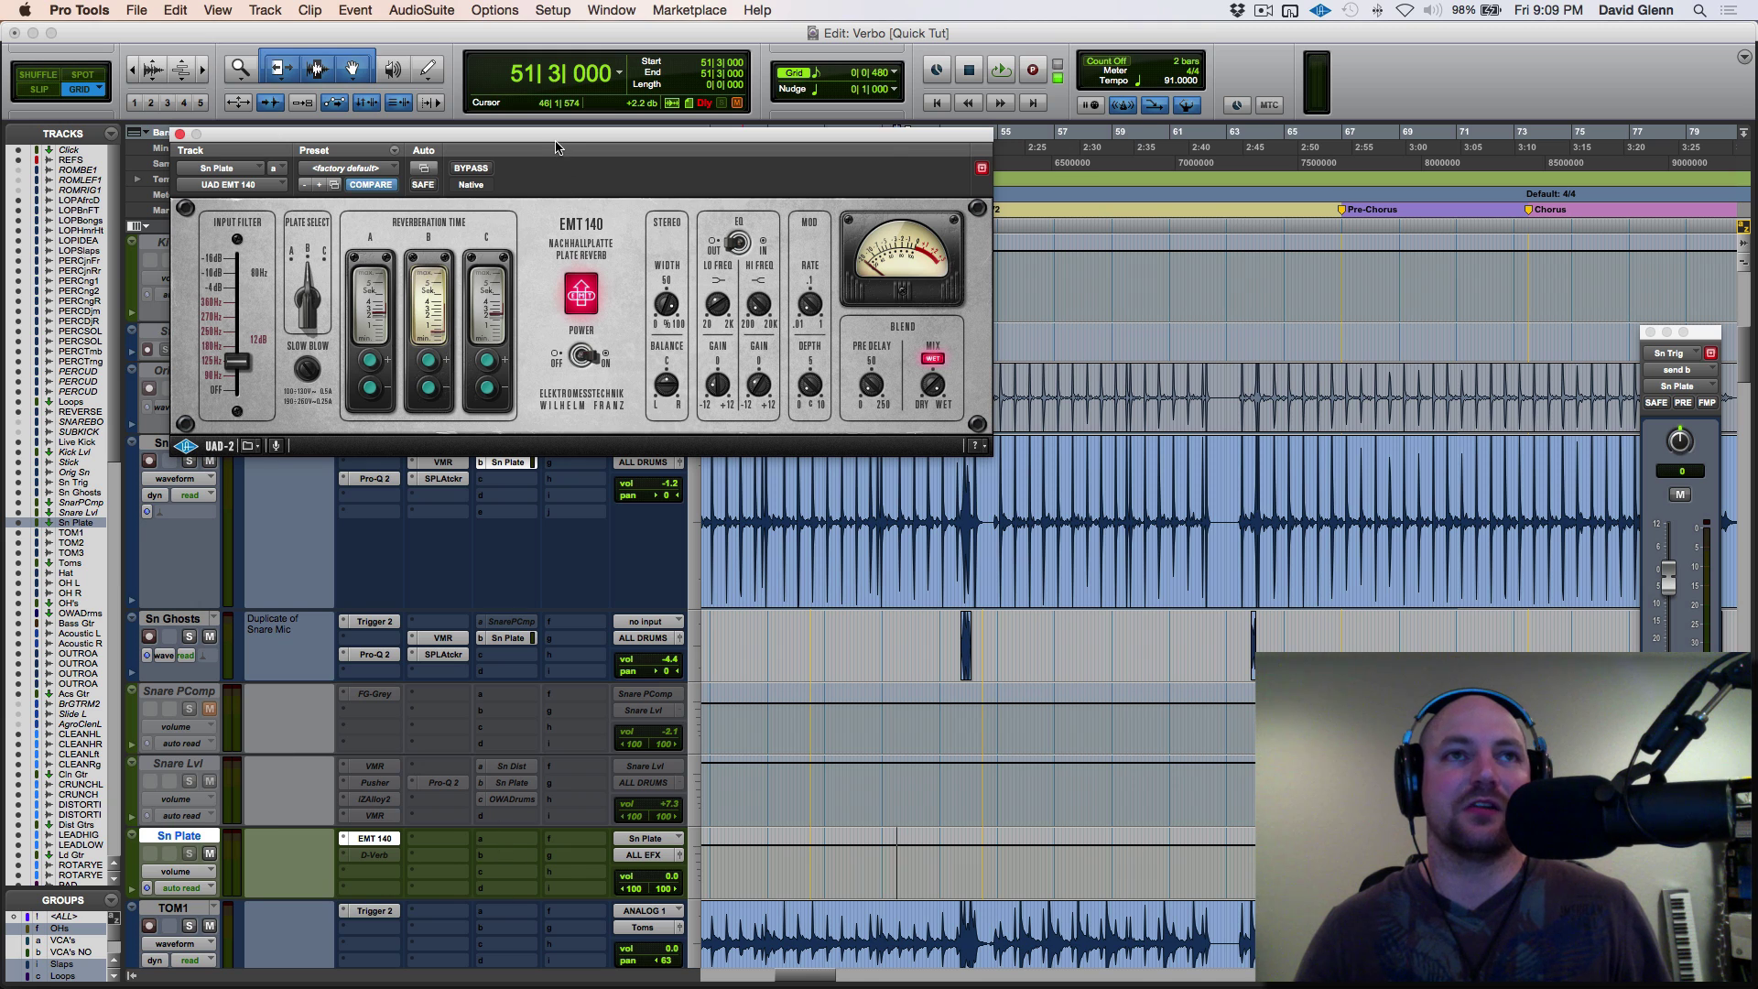
left_click(157, 446)
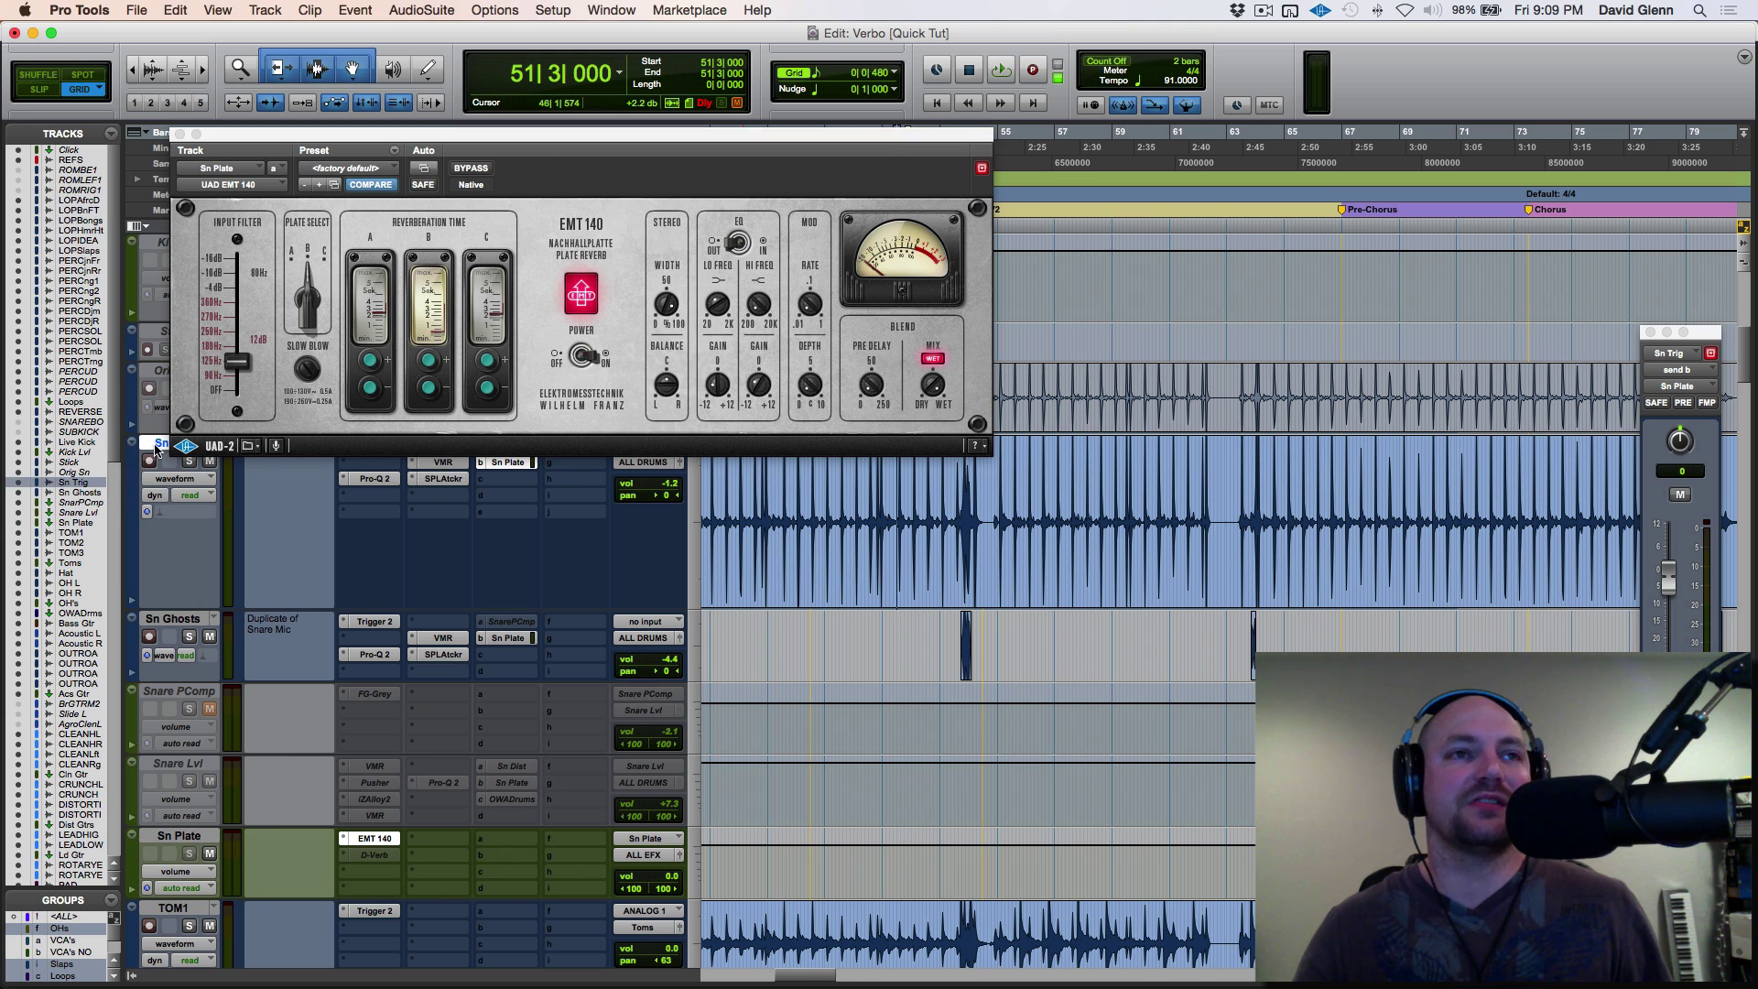
key("space")
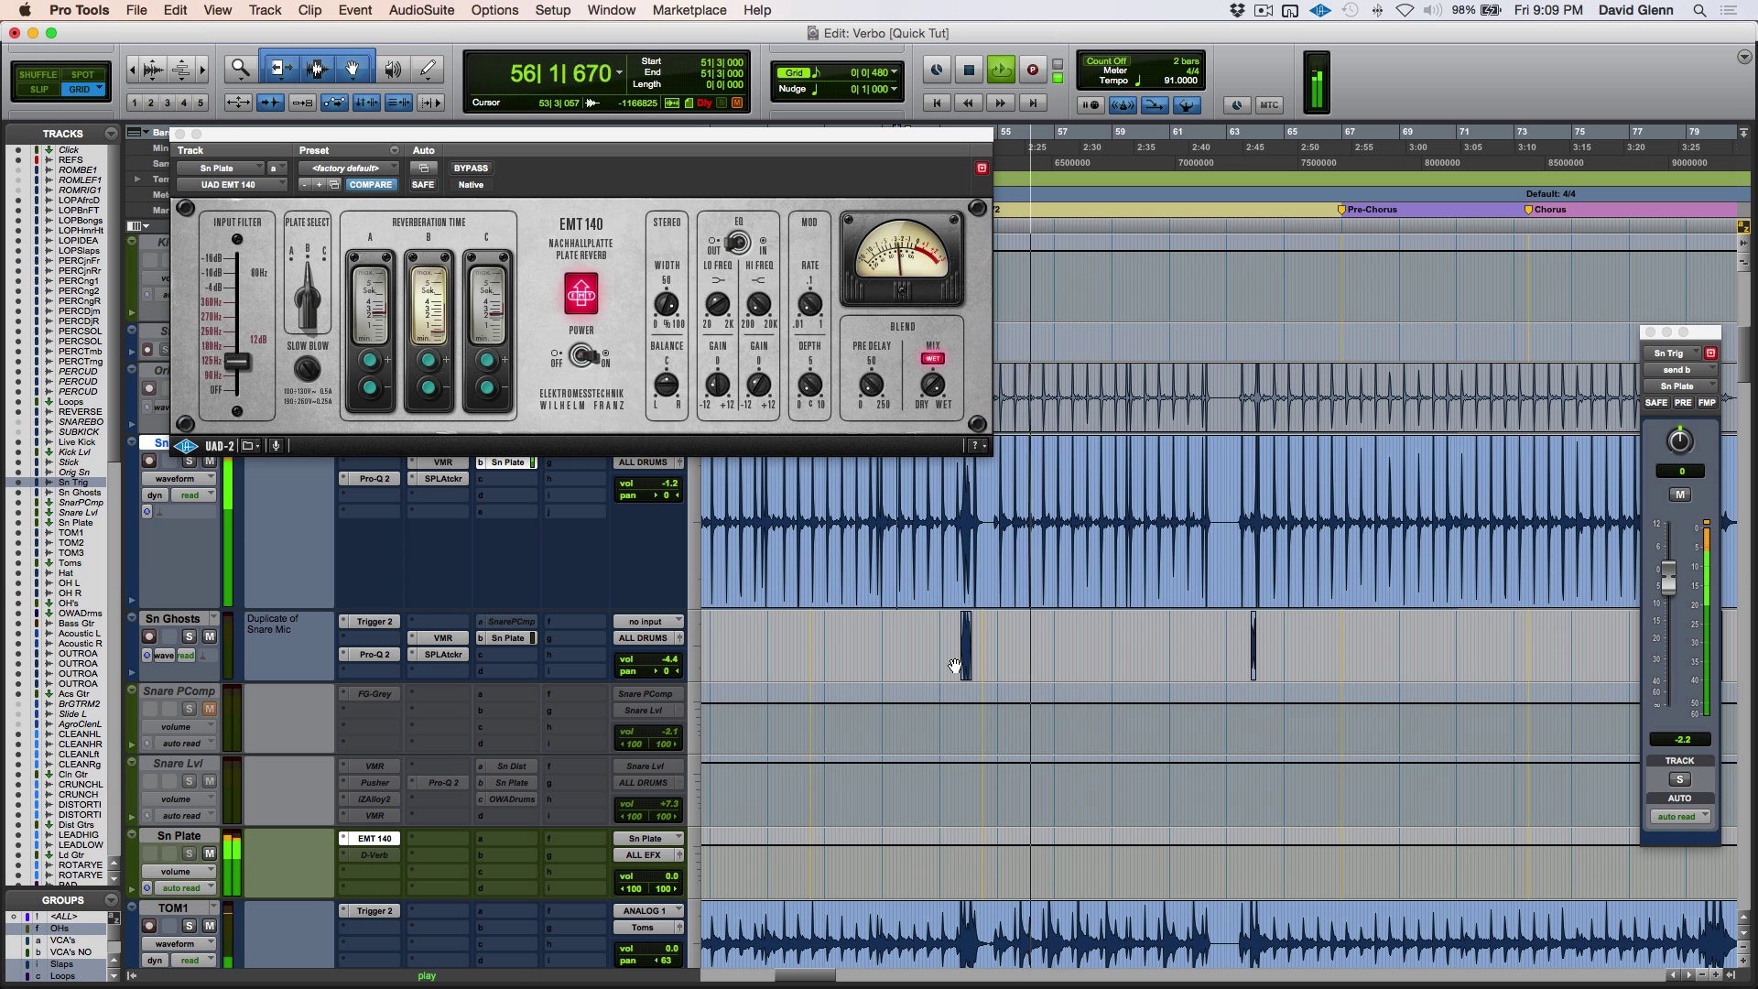
key("space")
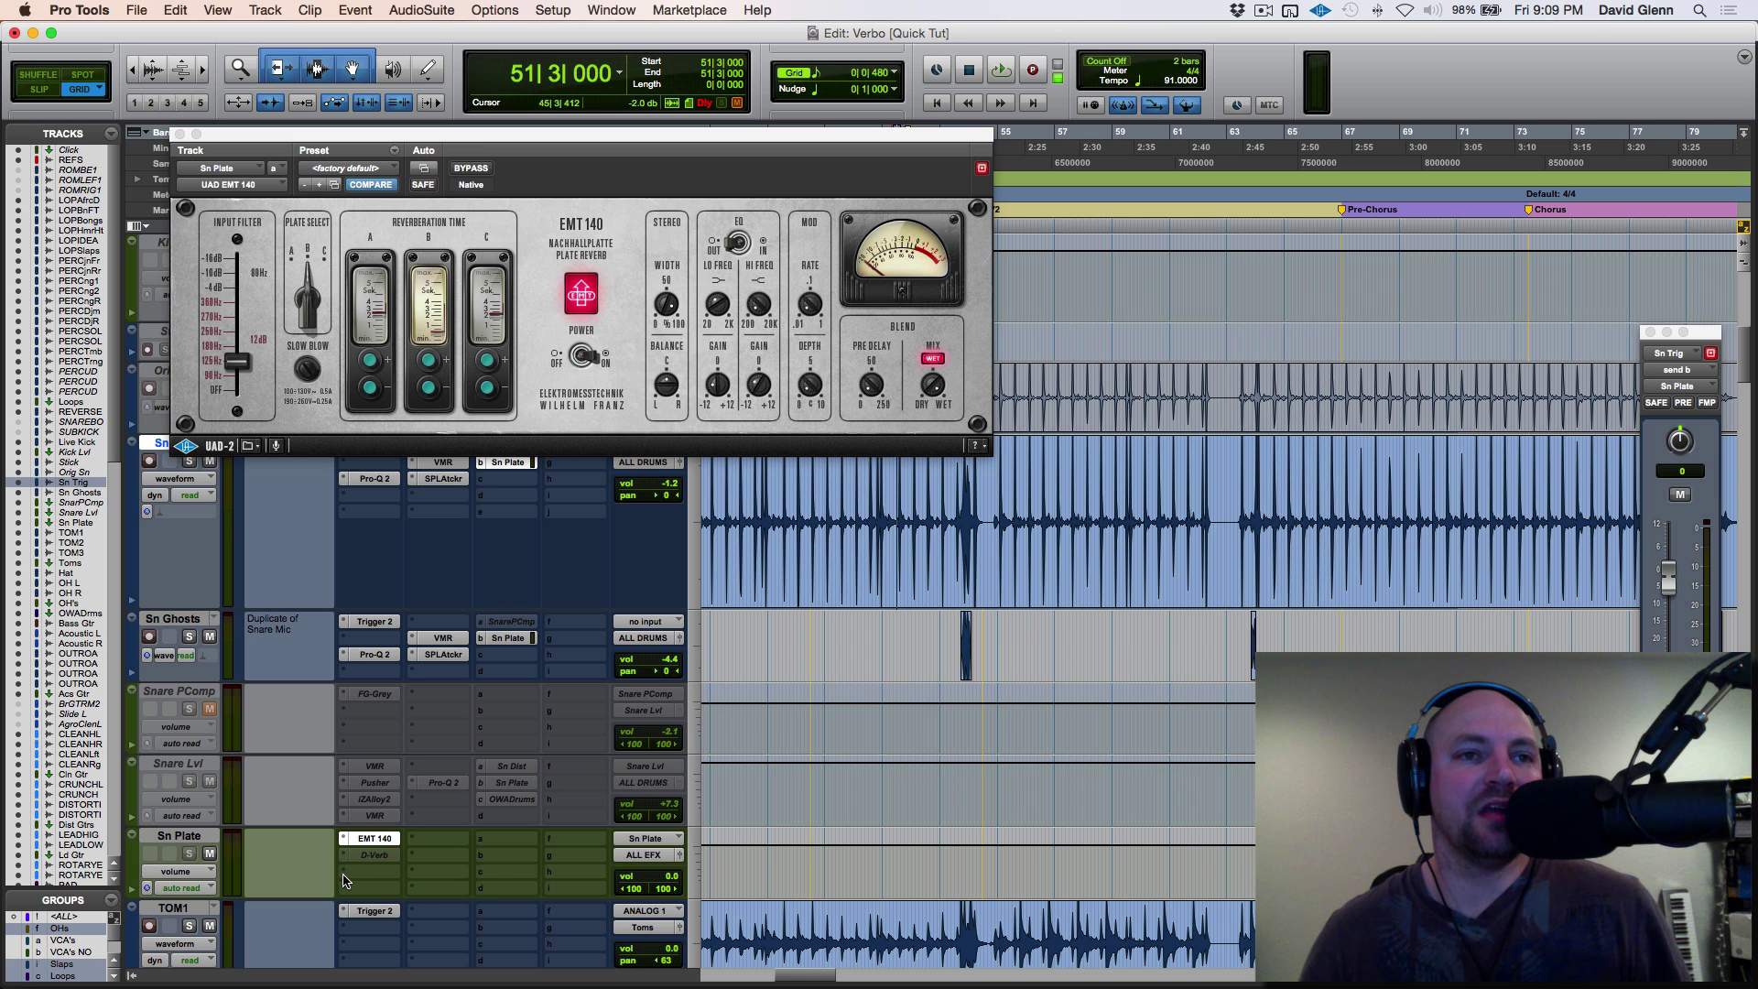
- Insert a stereo FabFilter Pro-Q 2 in the slot below D-Verb on the Sn Plate track
left_click(347, 877)
mouse_move(449, 955)
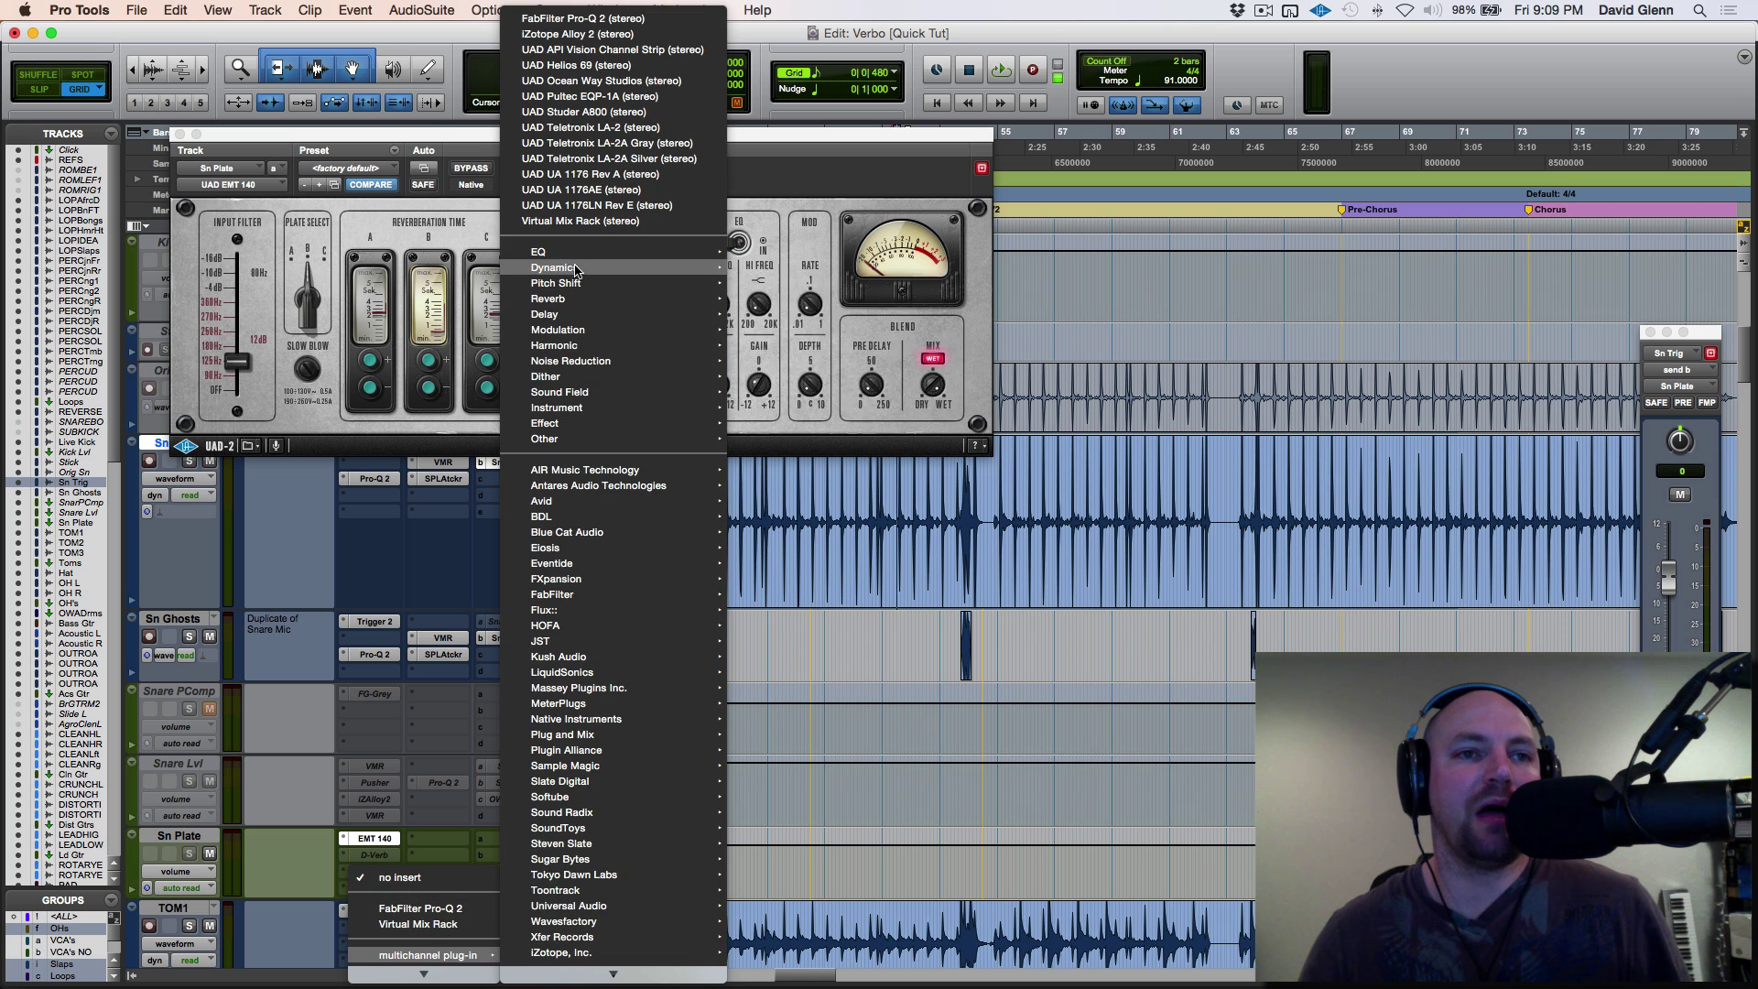
left_click(865, 149)
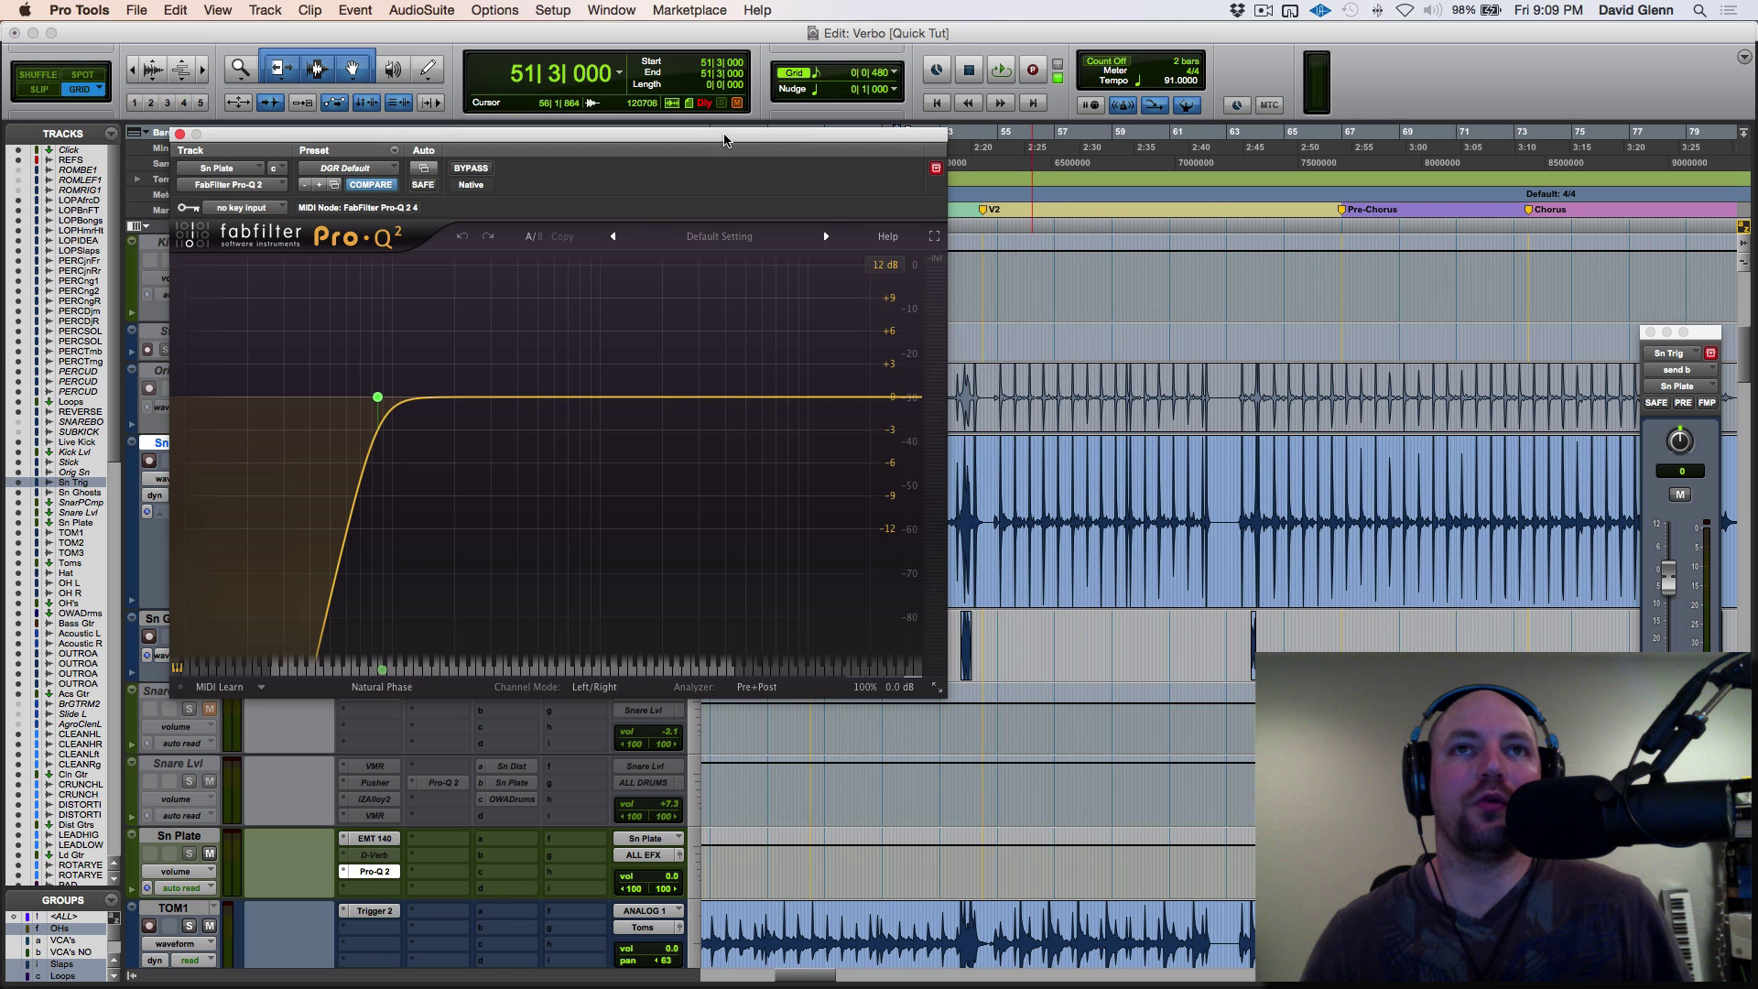
left_click_drag(723, 139, 962, 203)
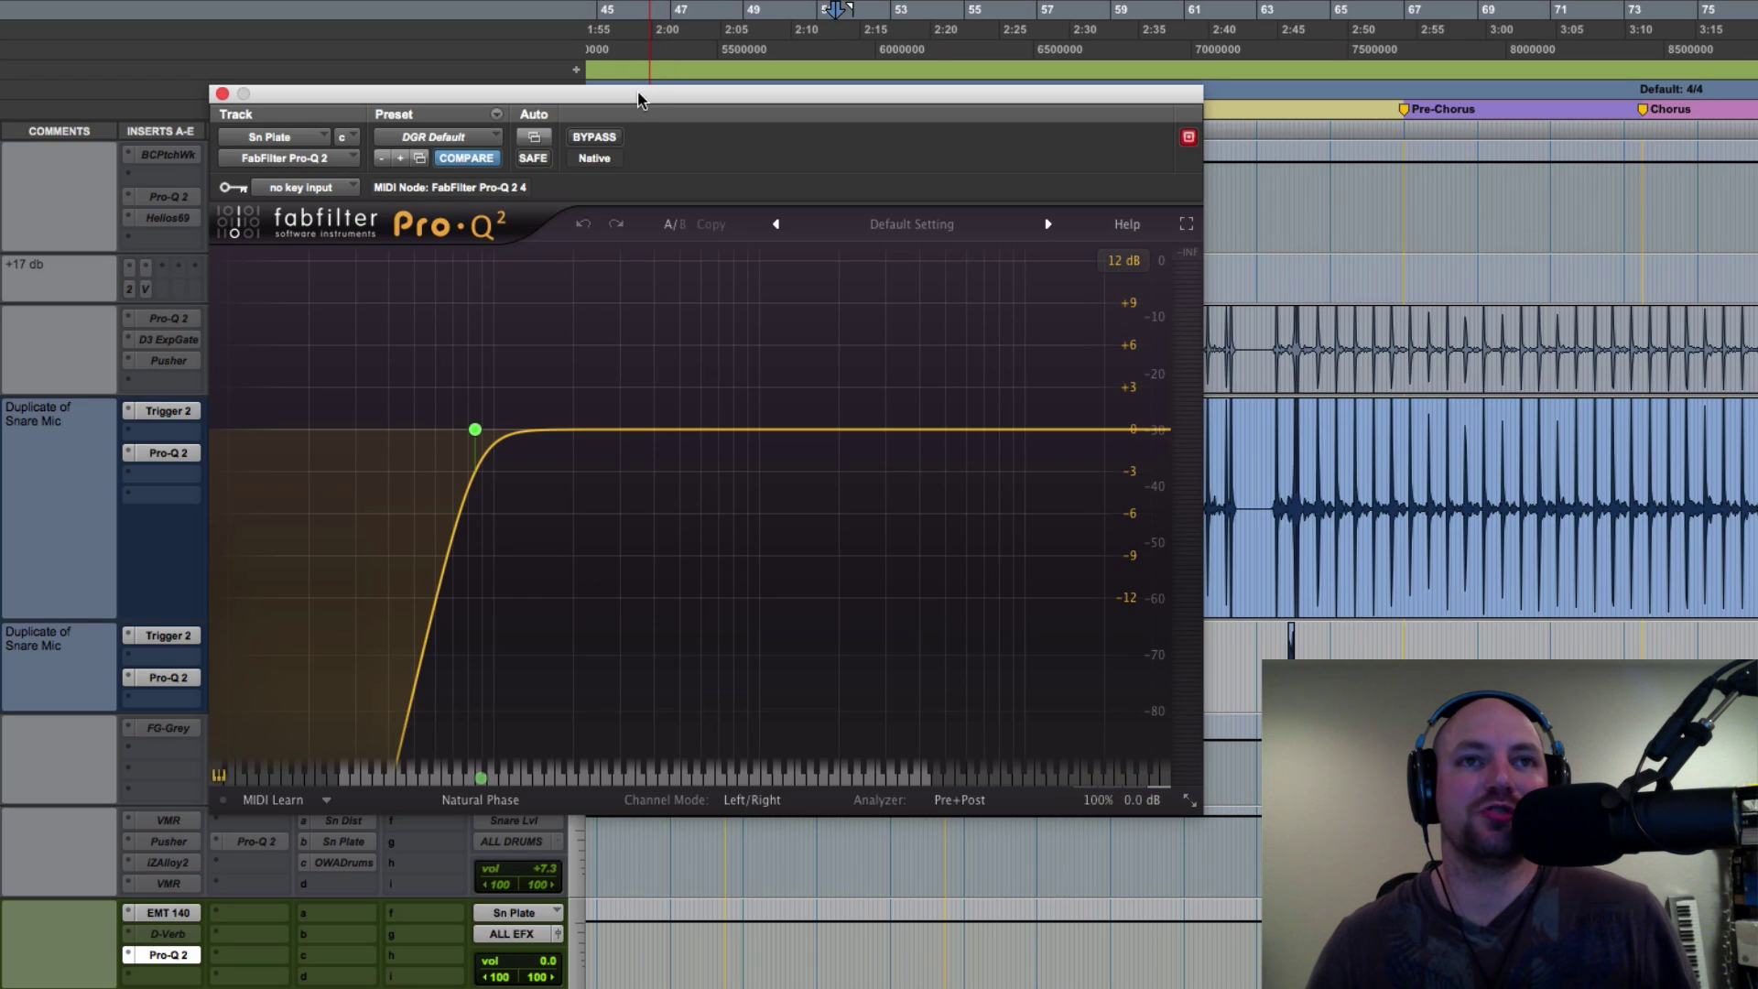
- Set the Pro-Q 2 low cut band to a 6 dB/oct slope at about 379 Hz
mouse_move(475, 429)
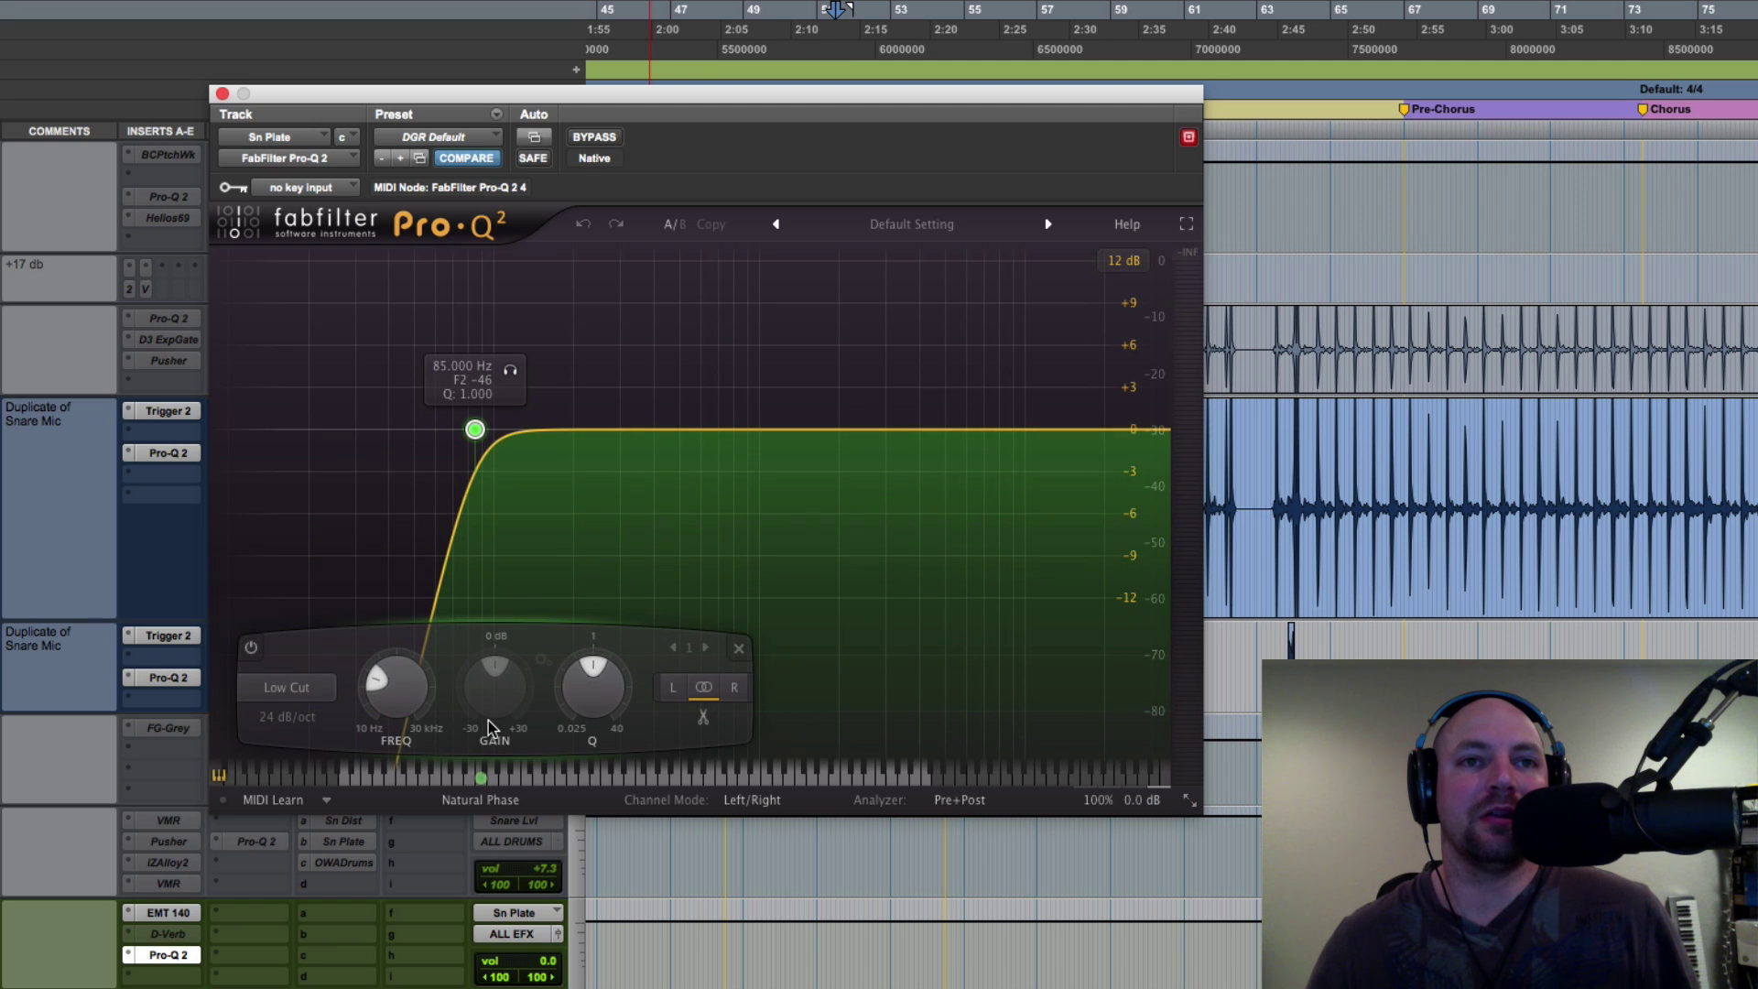
left_click(268, 718)
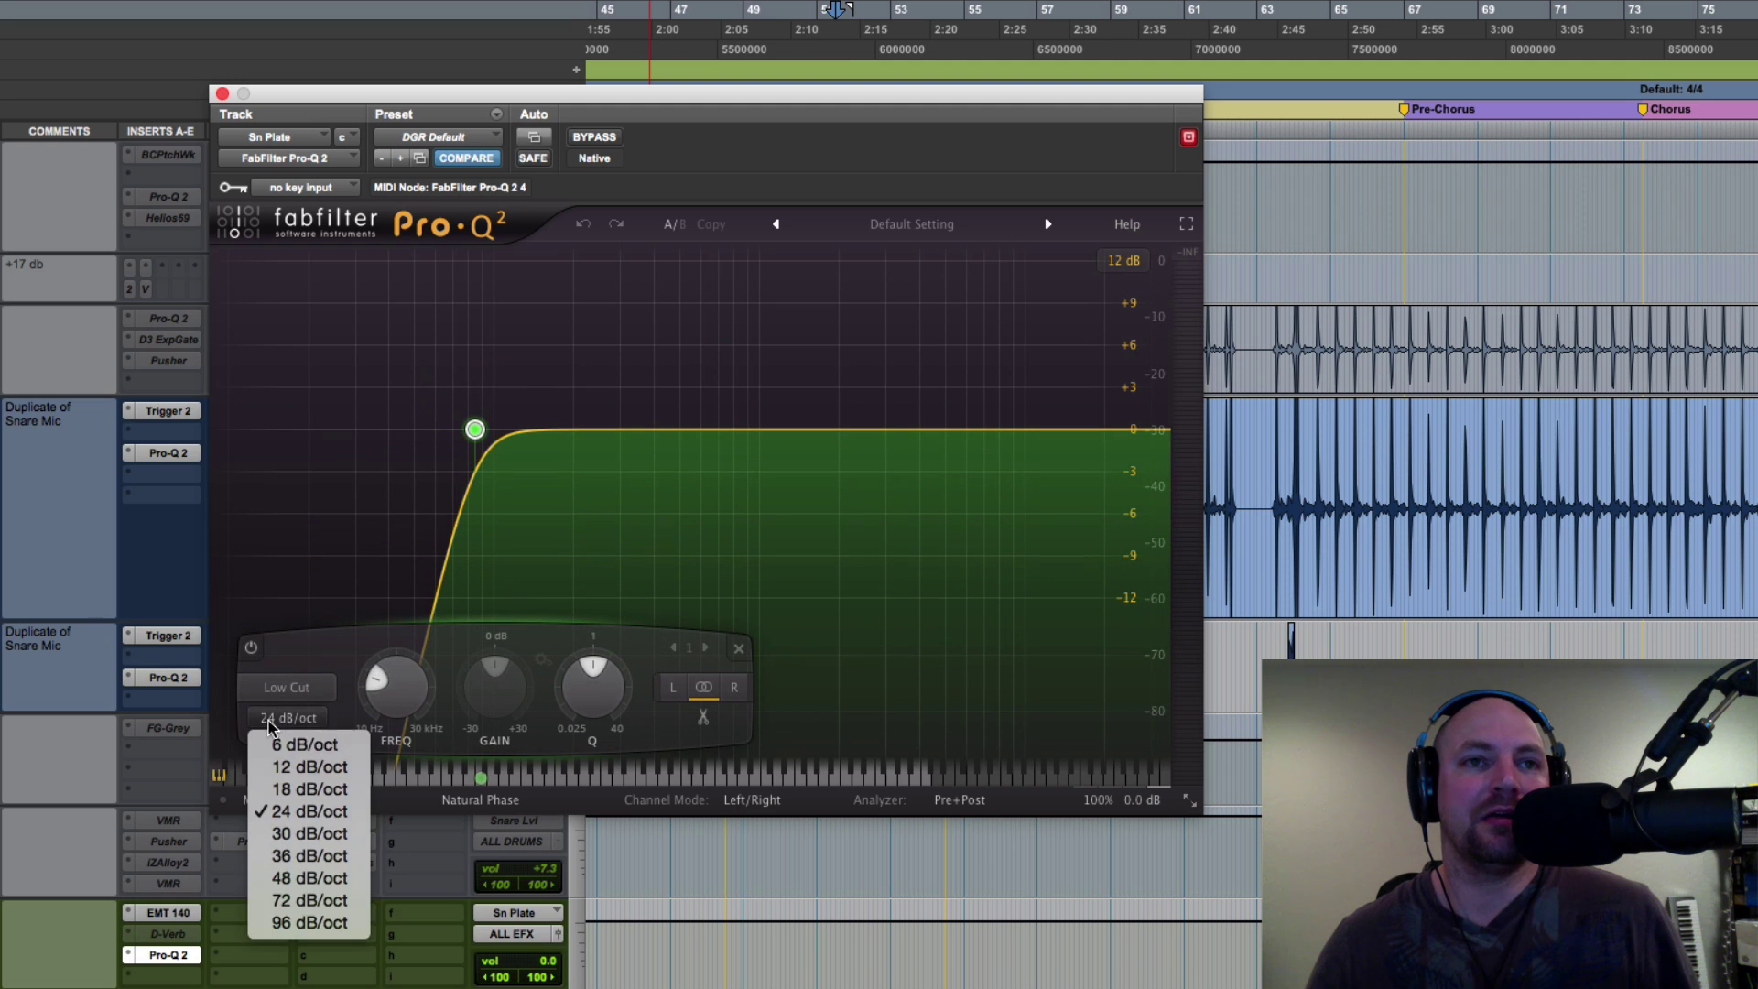
left_click(314, 748)
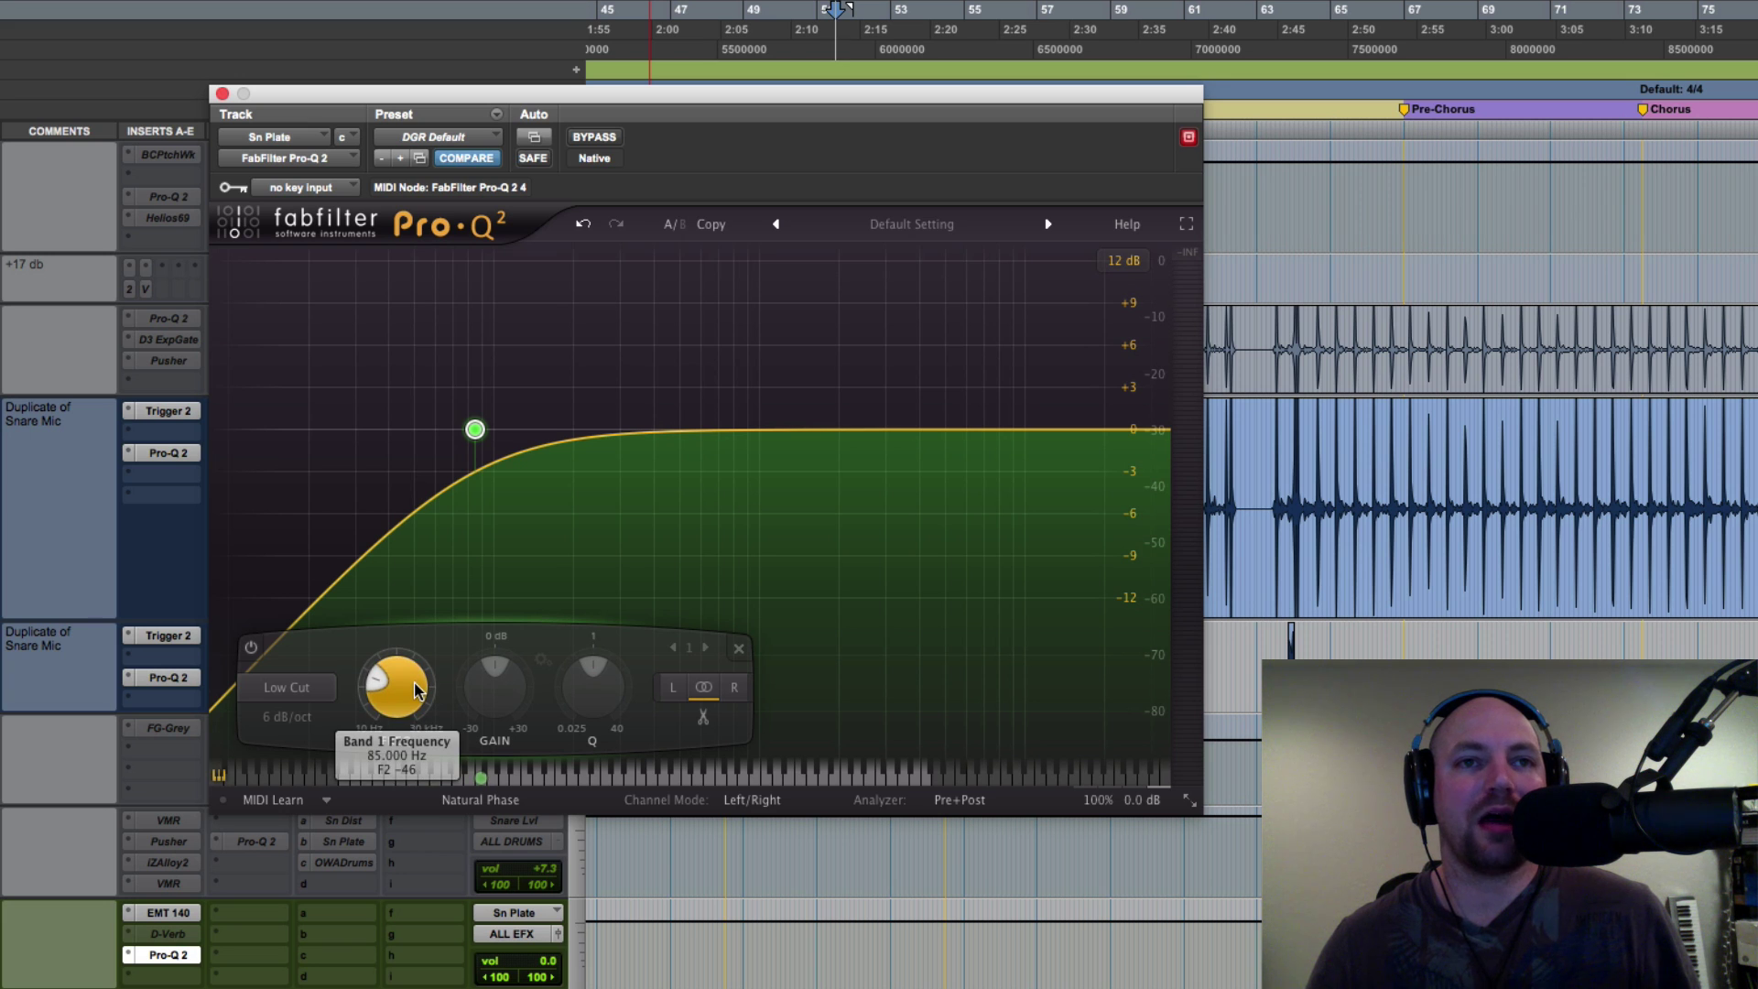
left_click_drag(403, 696, 411, 638)
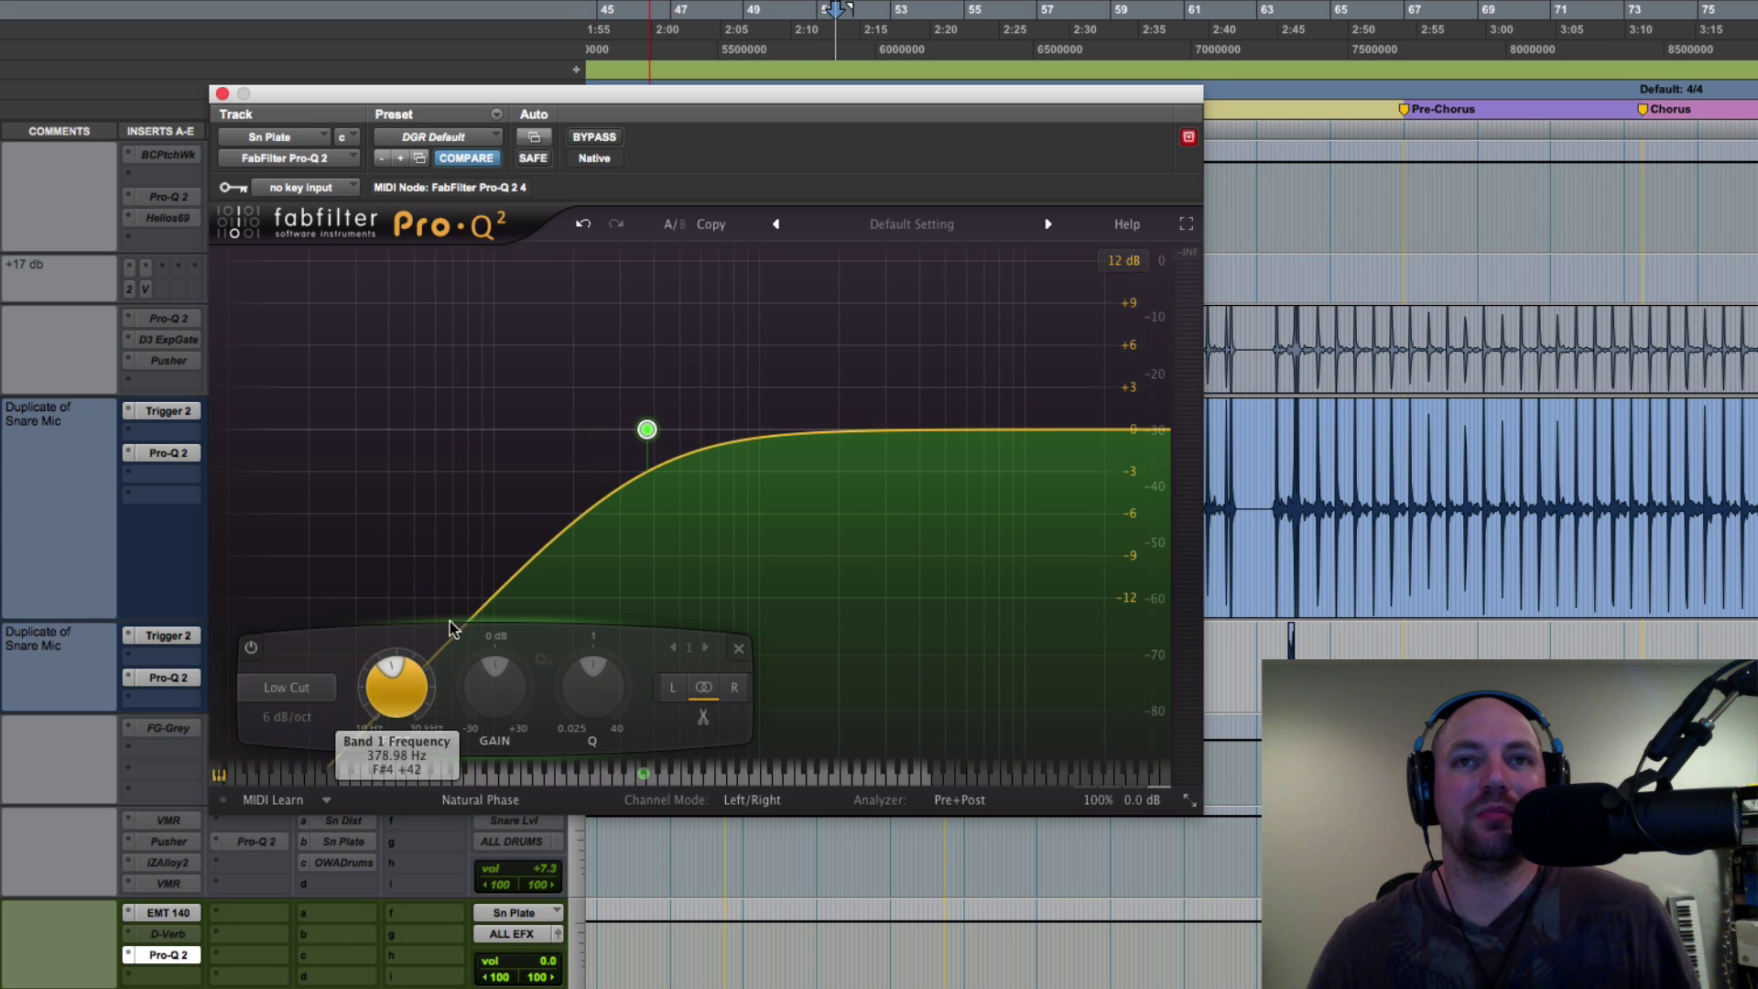
- Add a high cut band at about 5775 Hz with a 6 dB/oct slope, and move the low cut to about 400 Hz
left_click(1139, 430)
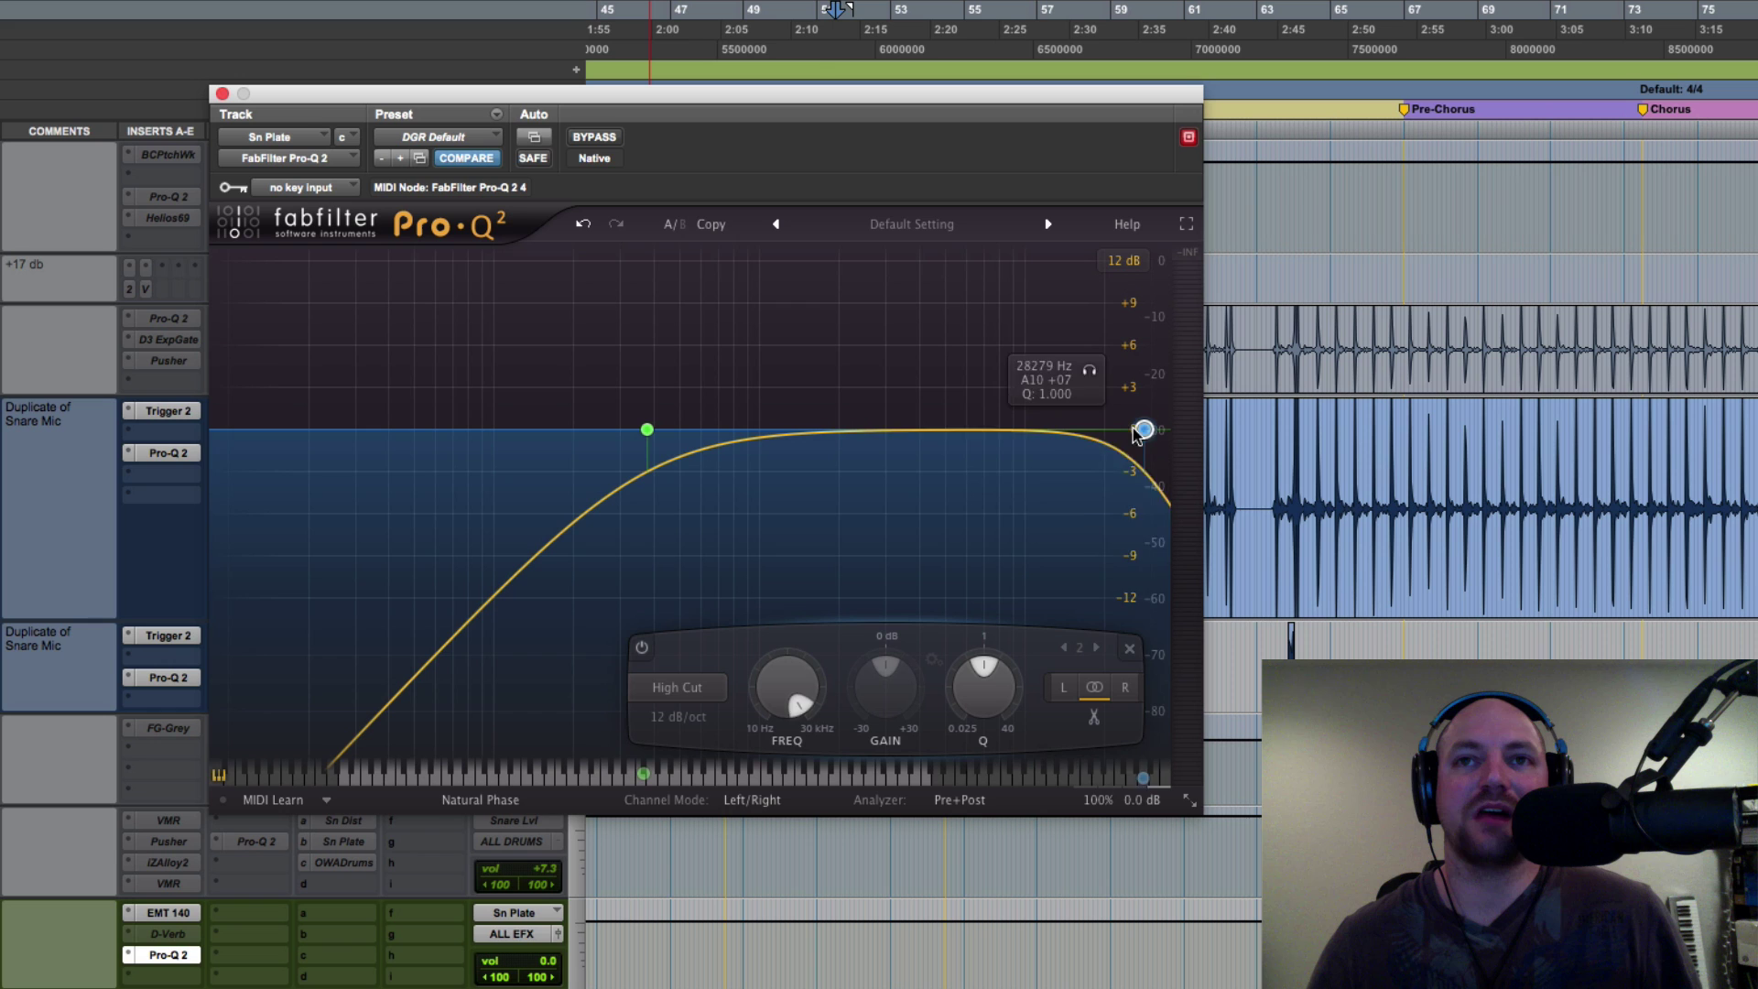
left_click_drag(1143, 430, 980, 430)
left_click(682, 716)
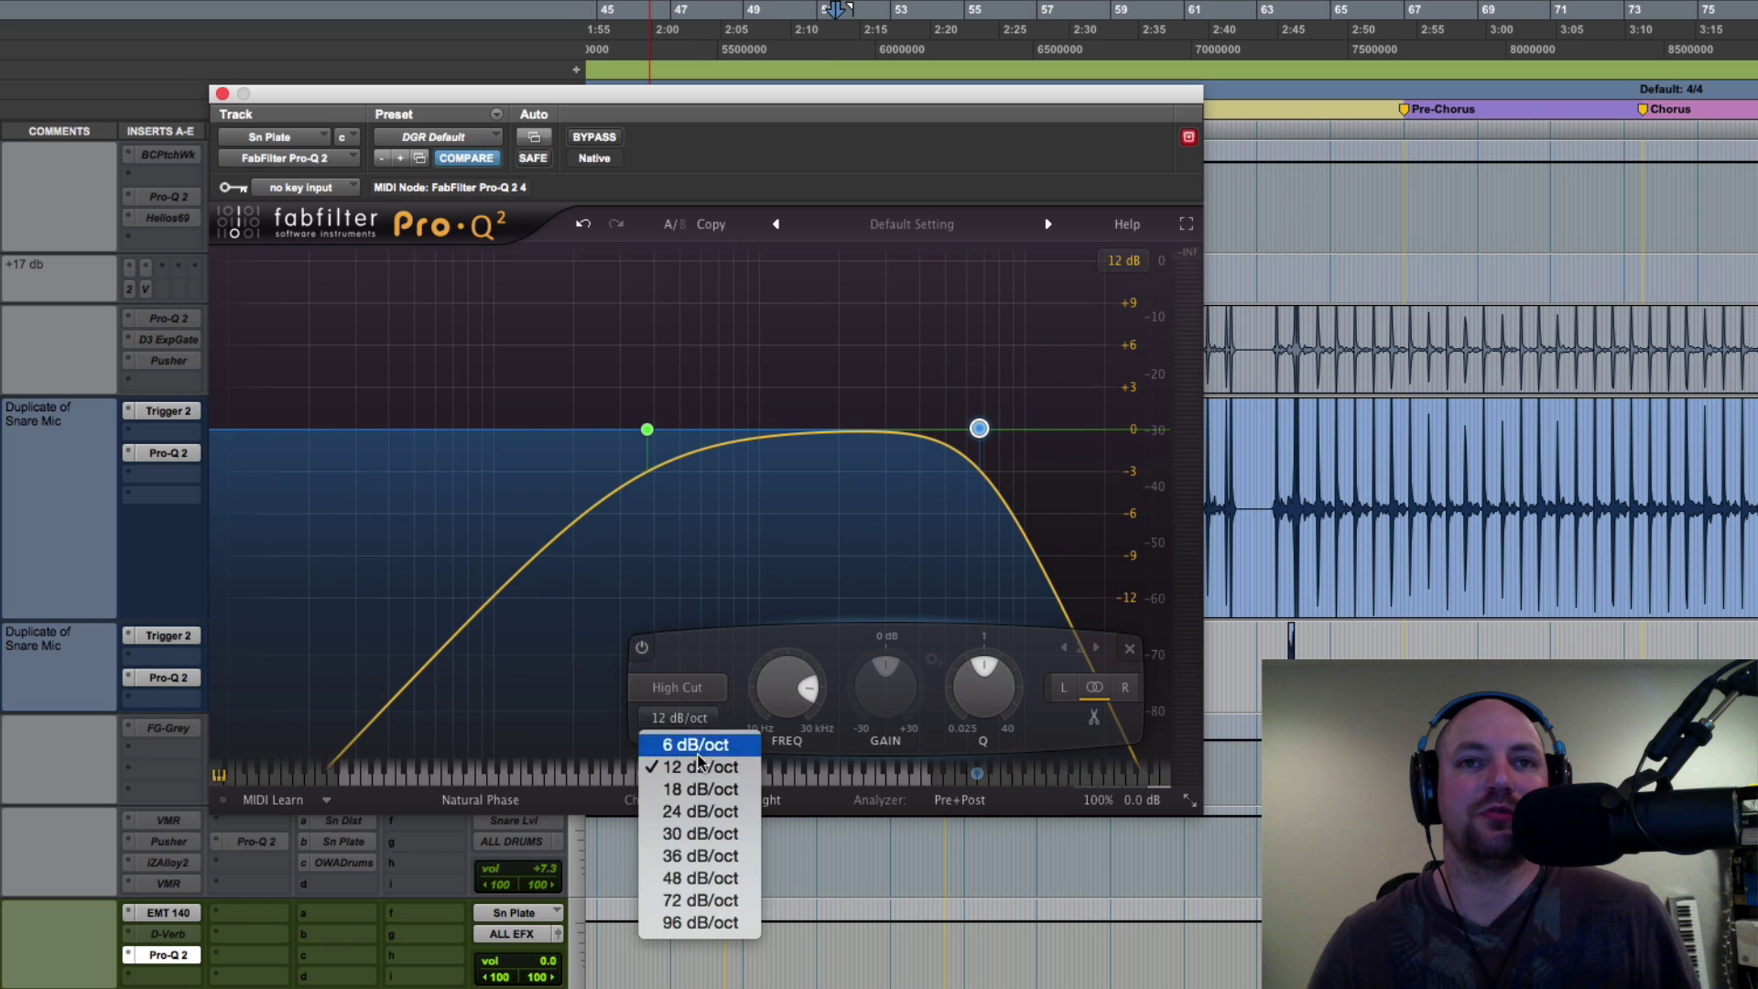
left_click(710, 734)
left_click_drag(970, 429, 949, 431)
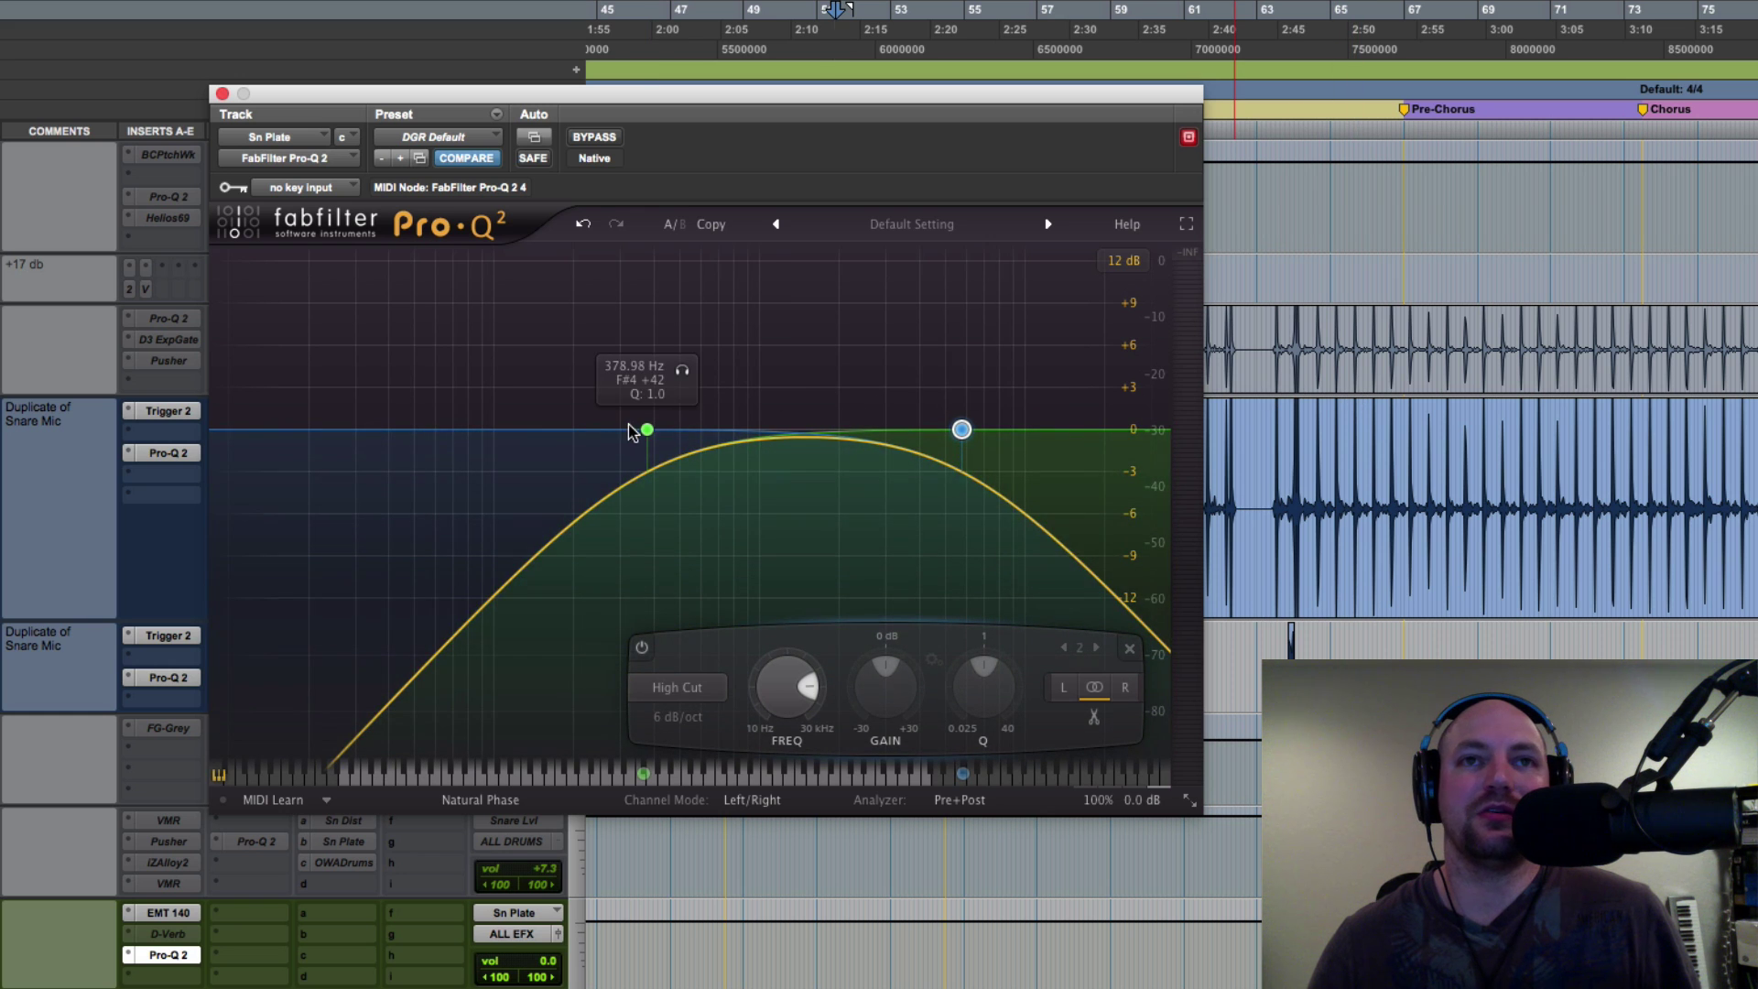
mouse_move(645, 430)
left_mouse_down()
mouse_move(677, 430)
mouse_move(653, 429)
left_mouse_up()
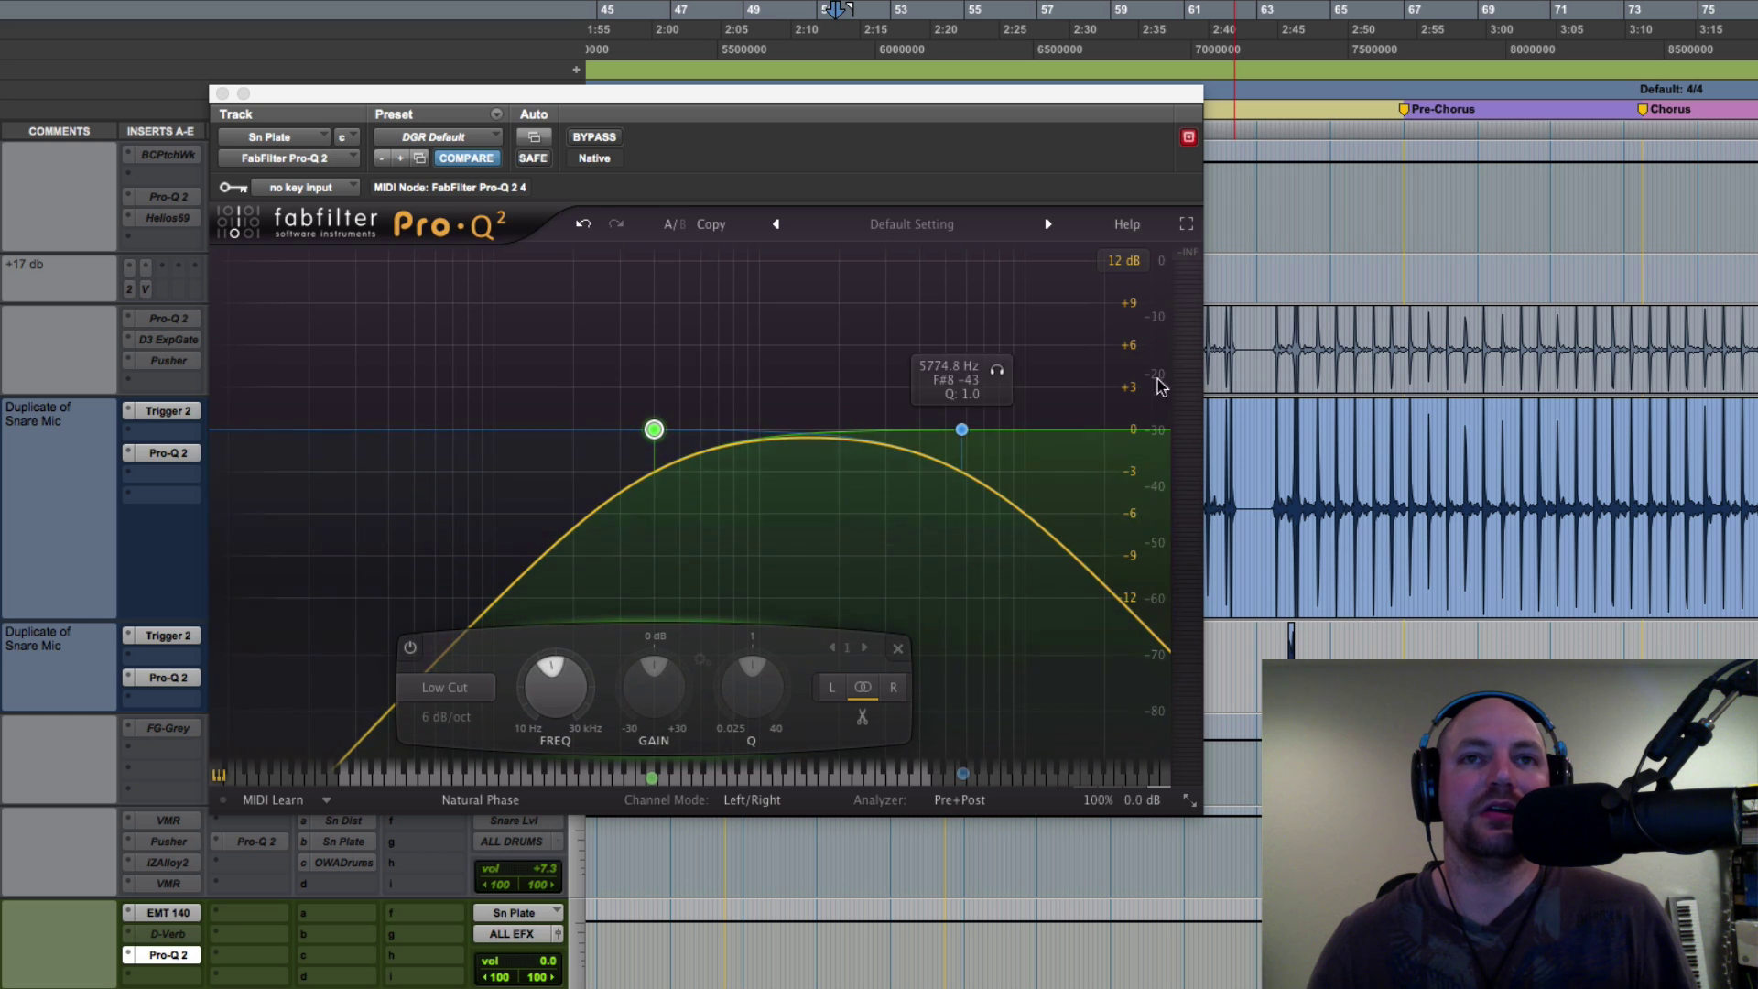
- Play the snare and compare the plate reverb with the Pro-Q 2 bypassed and active
left_click(748, 103)
key("space")
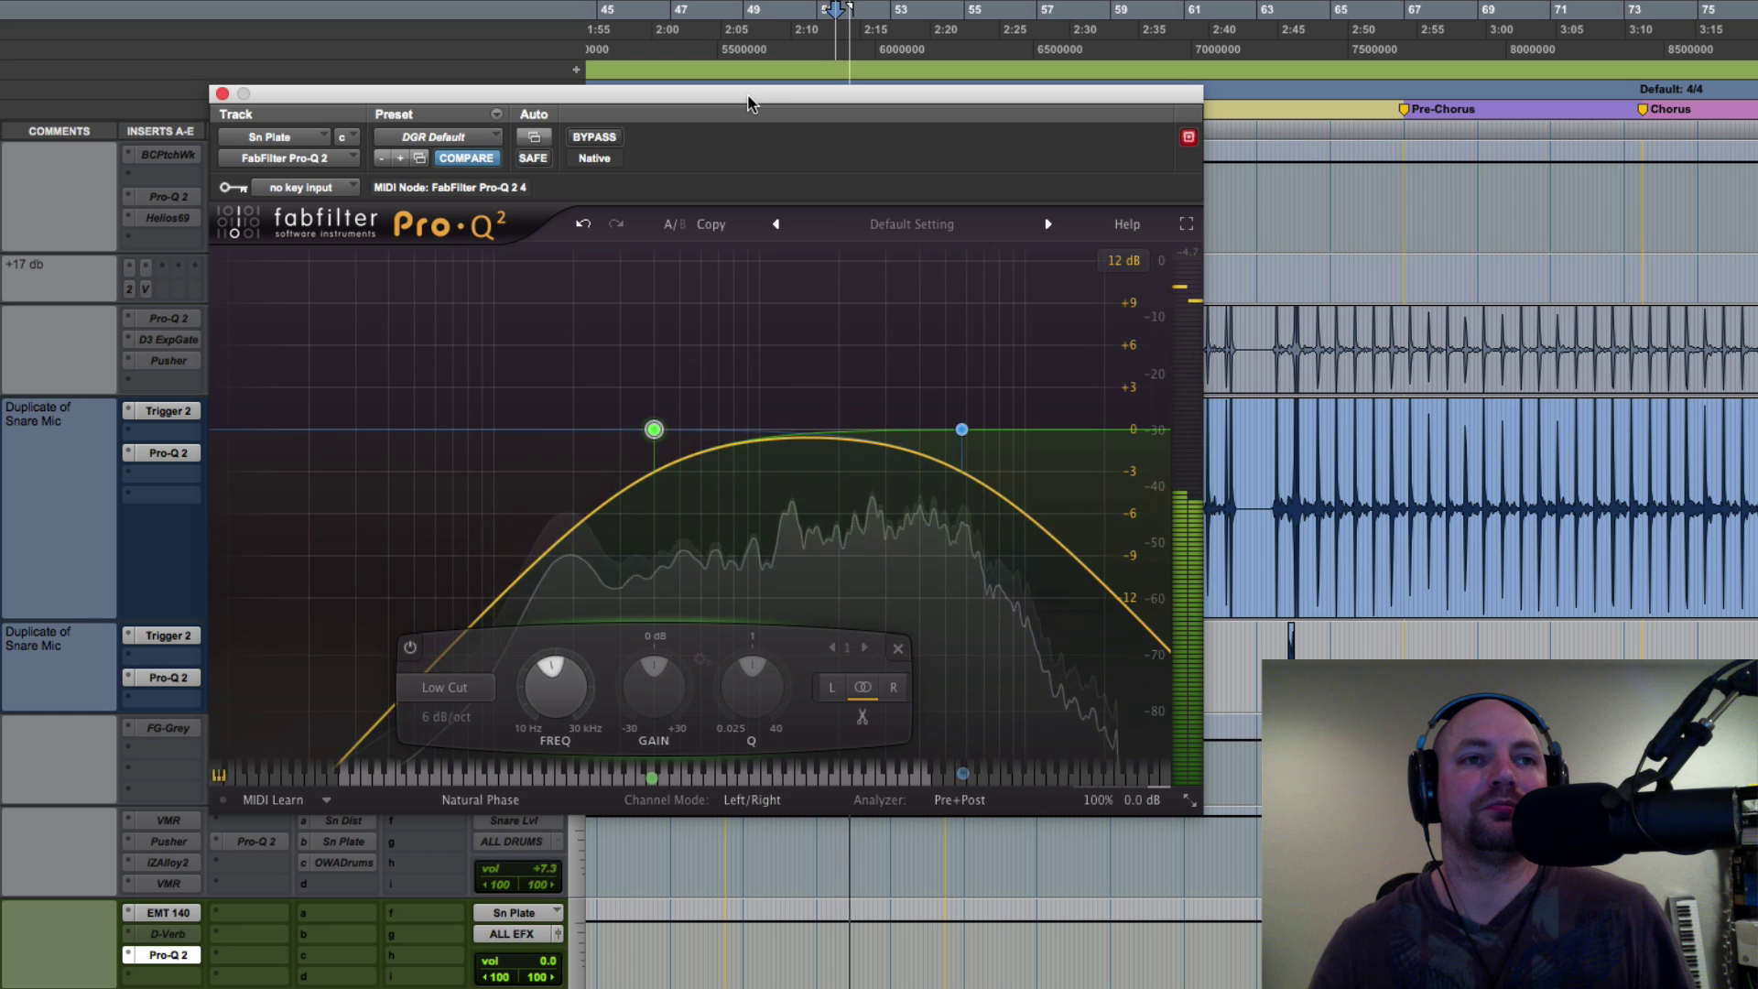
left_click(596, 138)
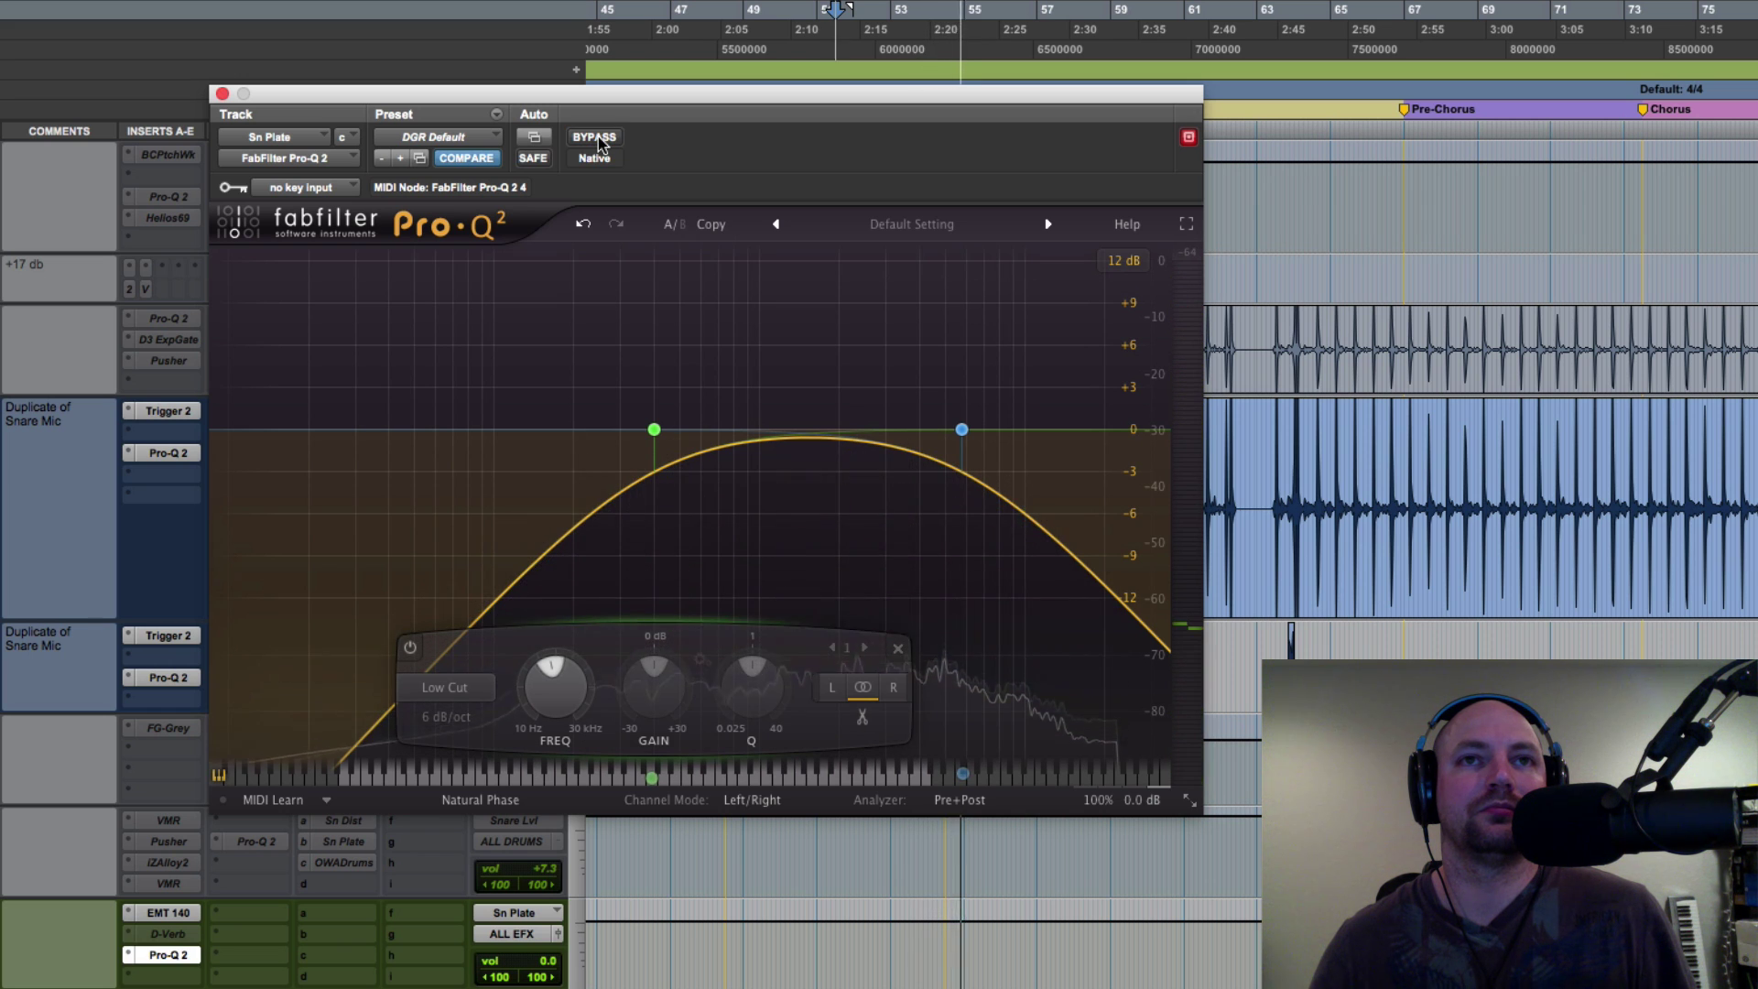
left_click(596, 138)
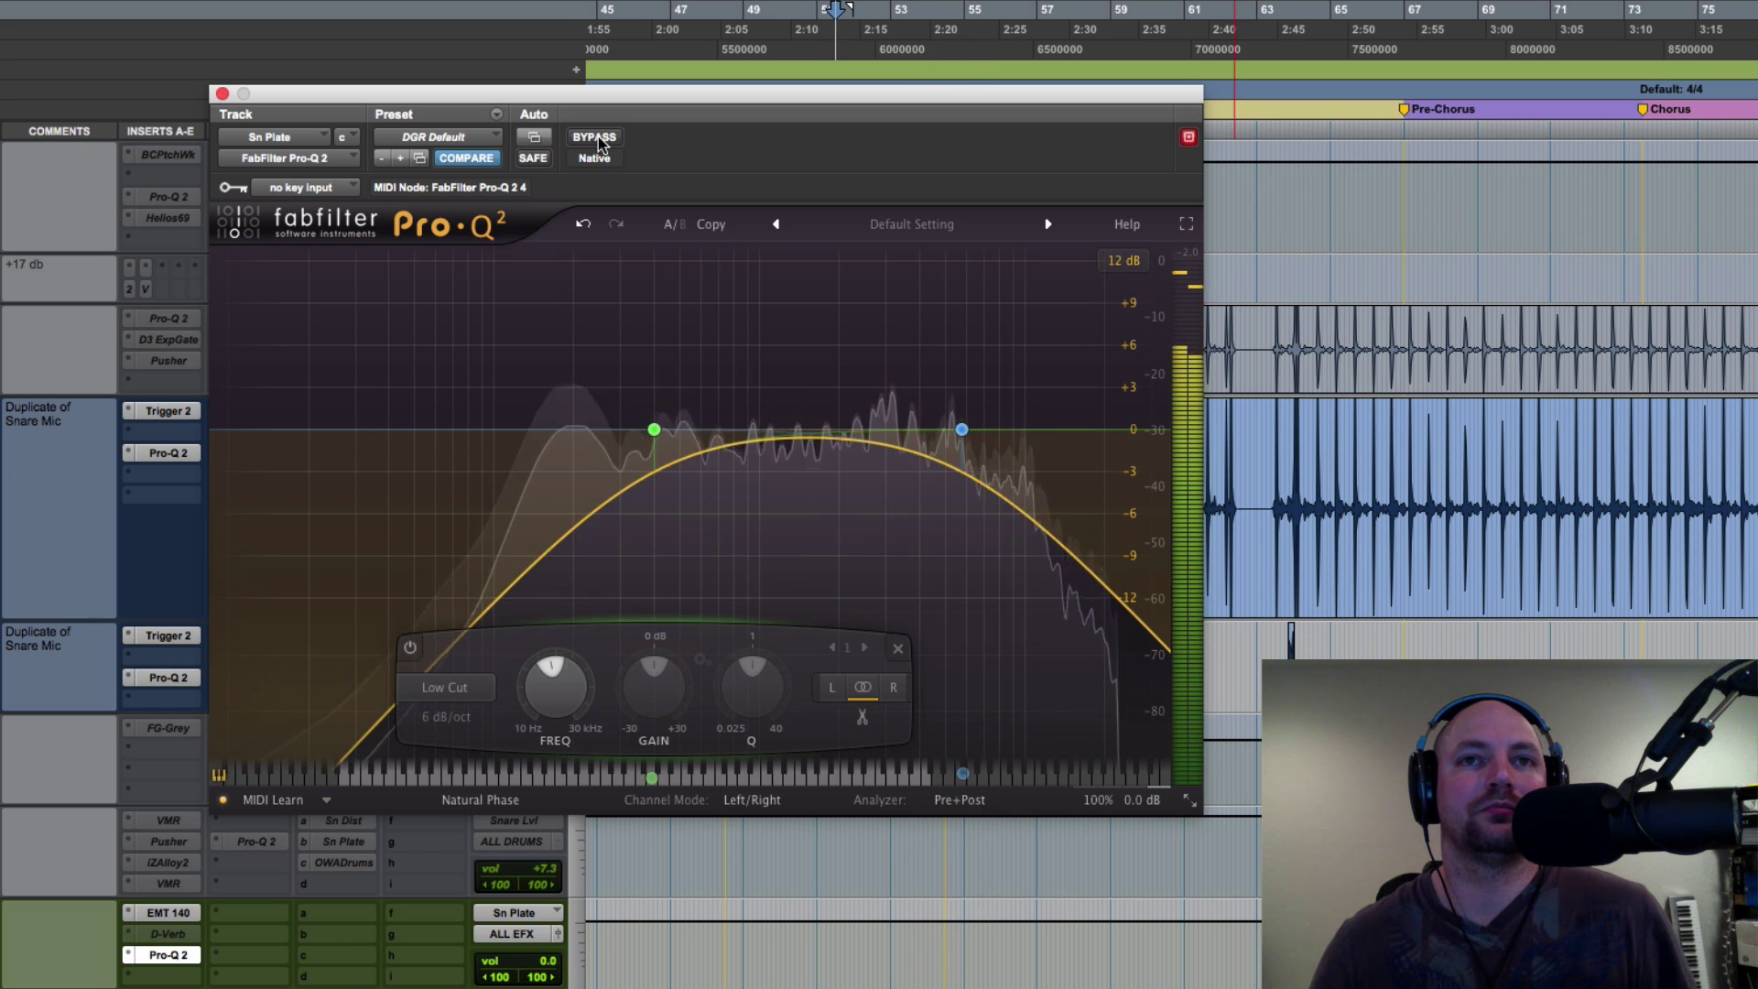
key("space")
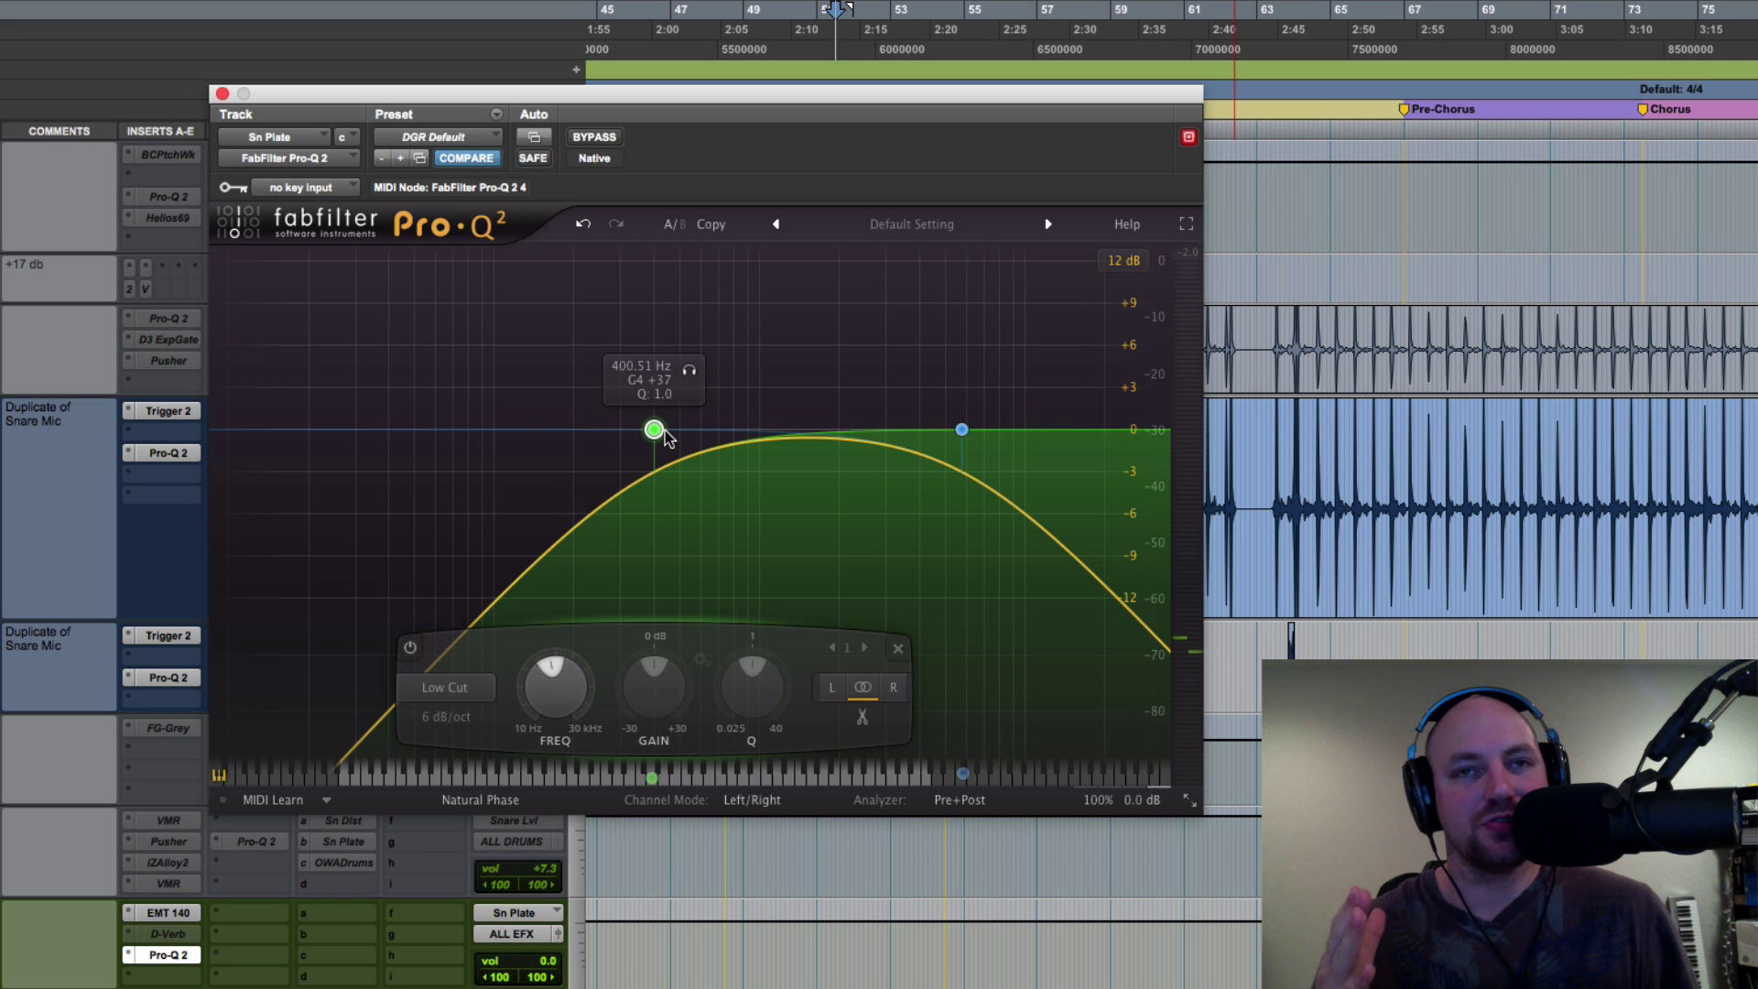
- Lower the Pro-Q 2 low cut to about 211 Hz and set its slope to 12 dB/oct
left_click_drag(655, 436, 585, 432)
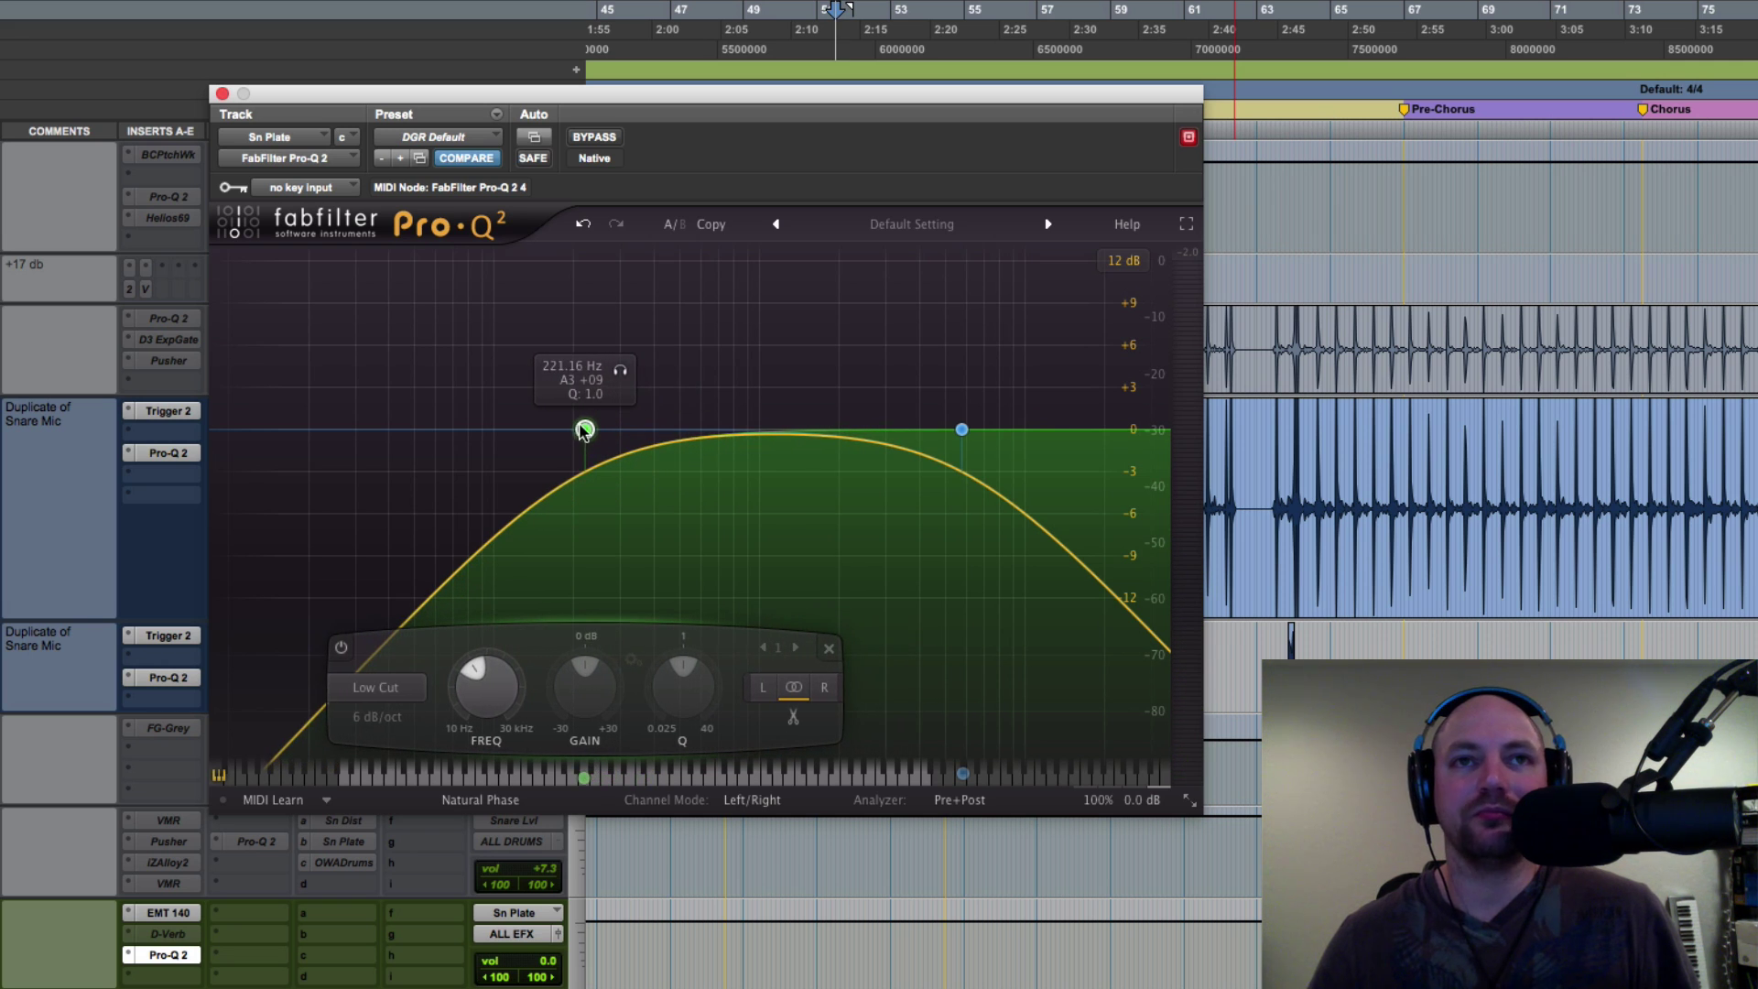
left_click(377, 717)
left_click(402, 775)
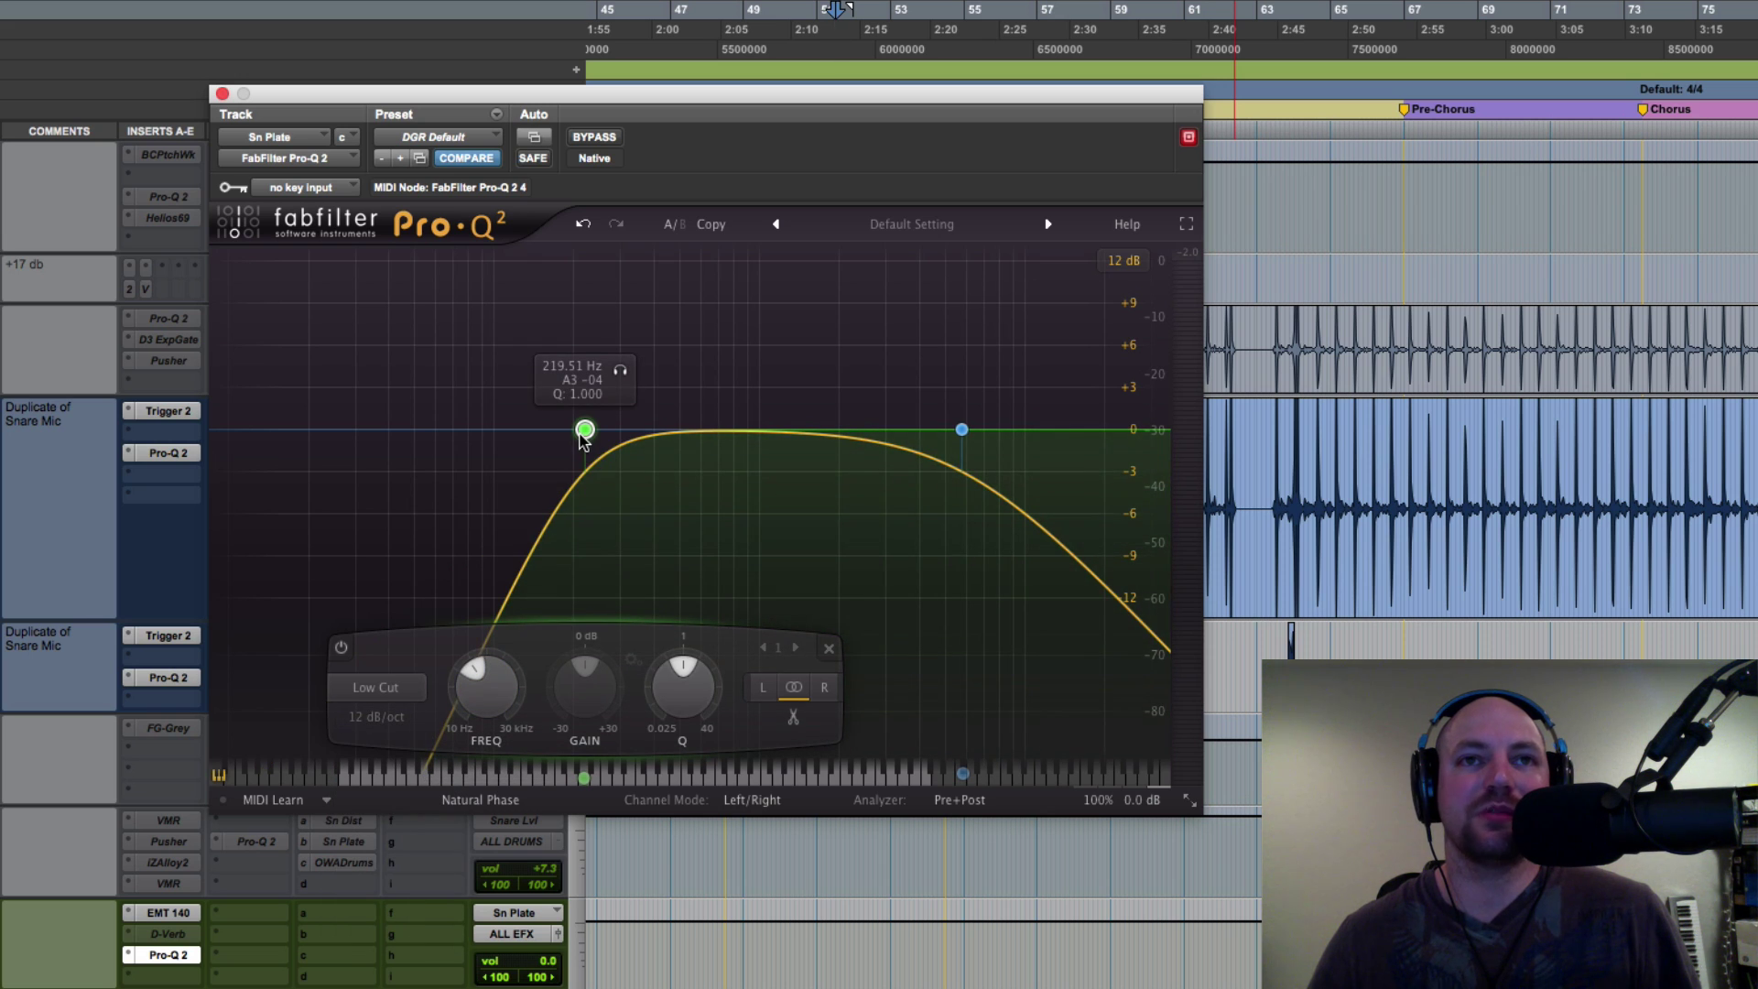
left_click_drag(580, 438, 570, 438)
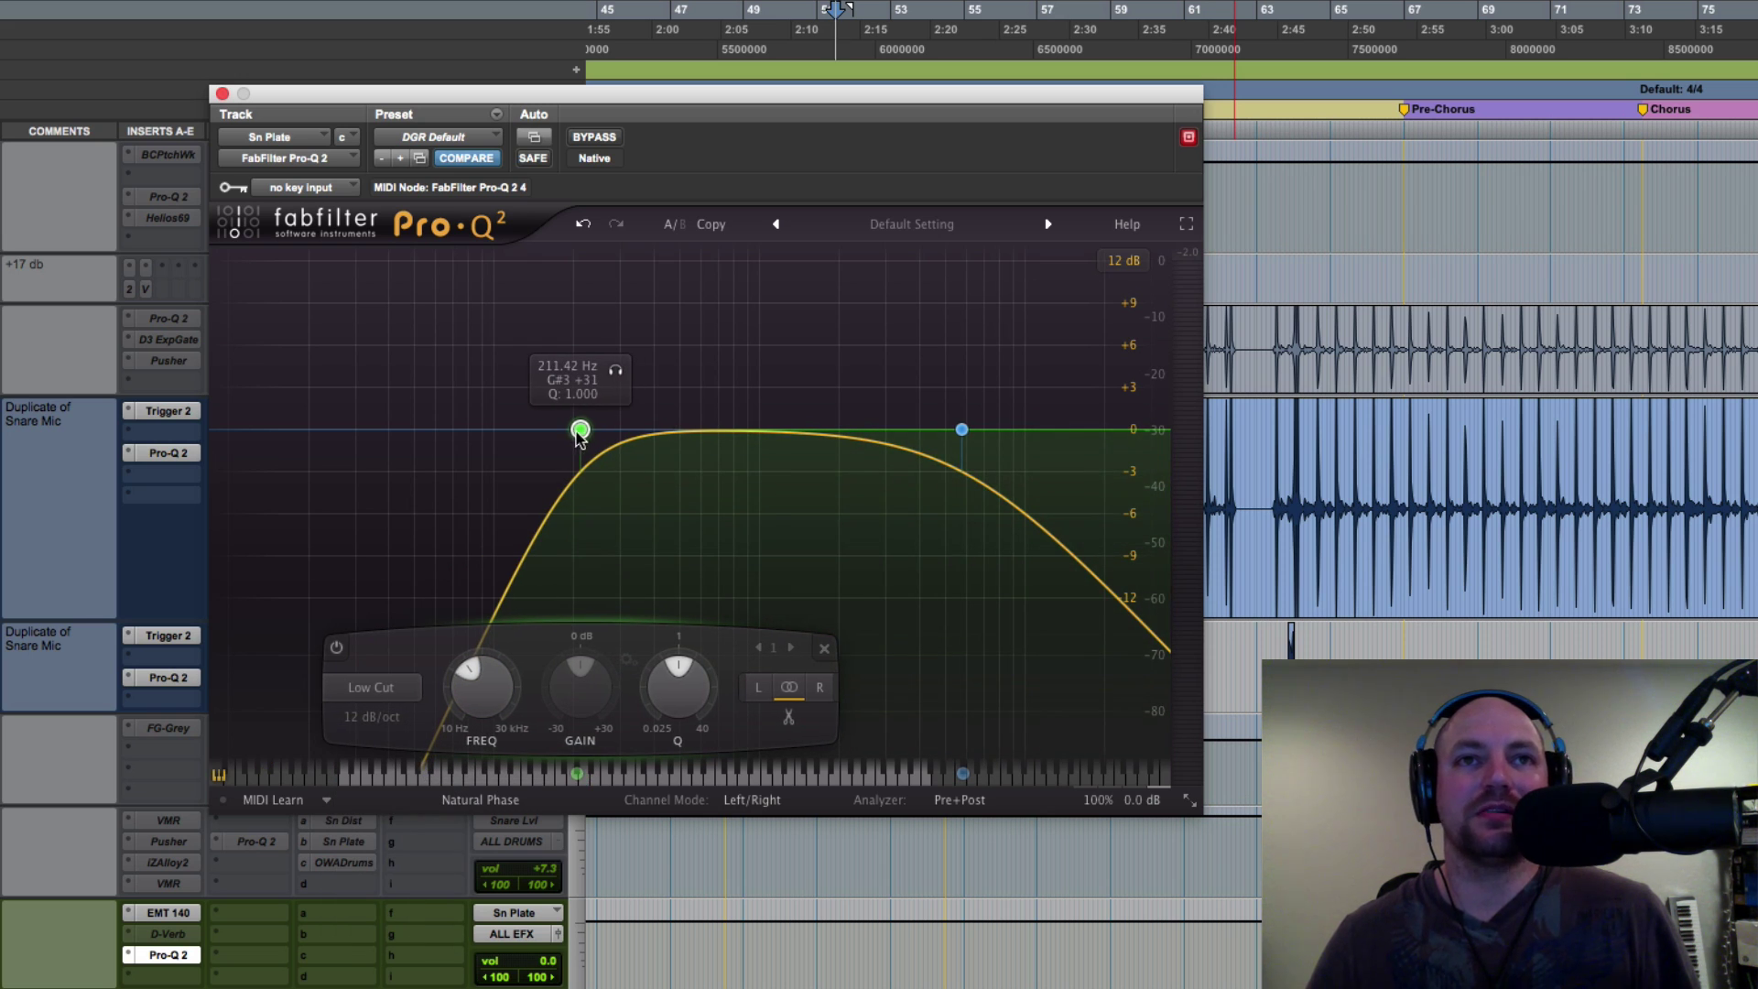
- Set the Pro-Q 2 low cut to about 220 Hz and lower the high cut to about 3420 Hz while auditioning the snare
key("super+z")
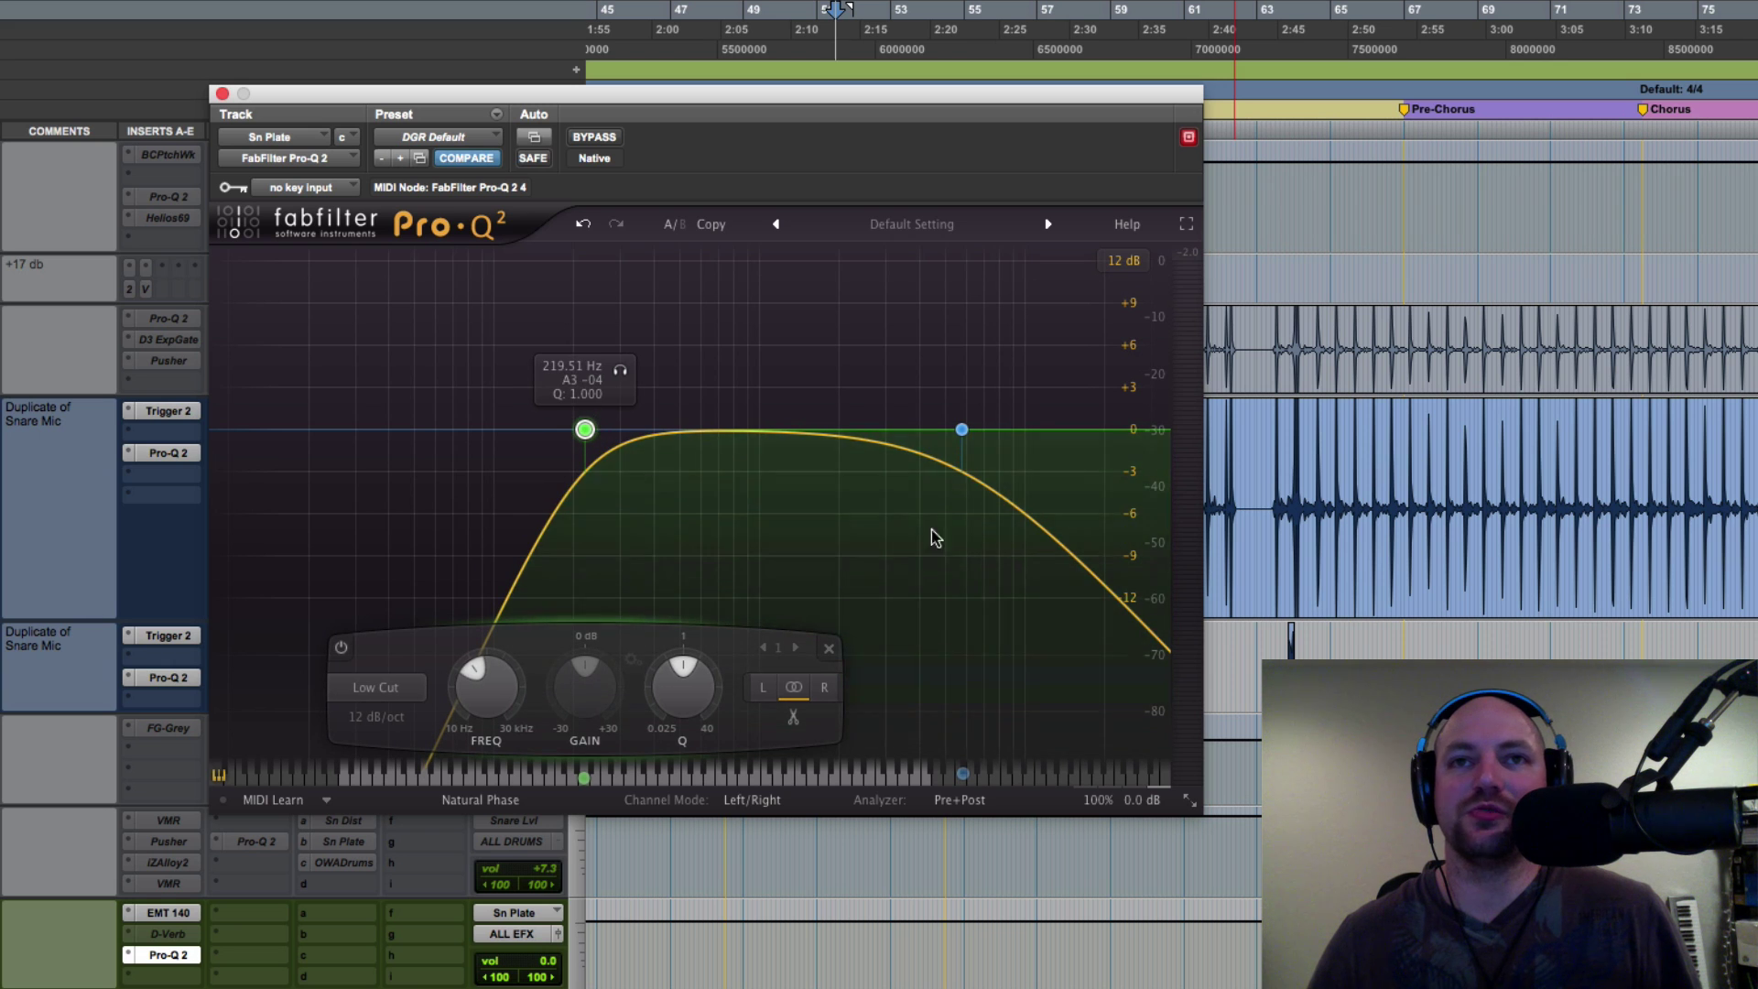
left_click(959, 429)
left_click_drag(958, 429, 941, 428)
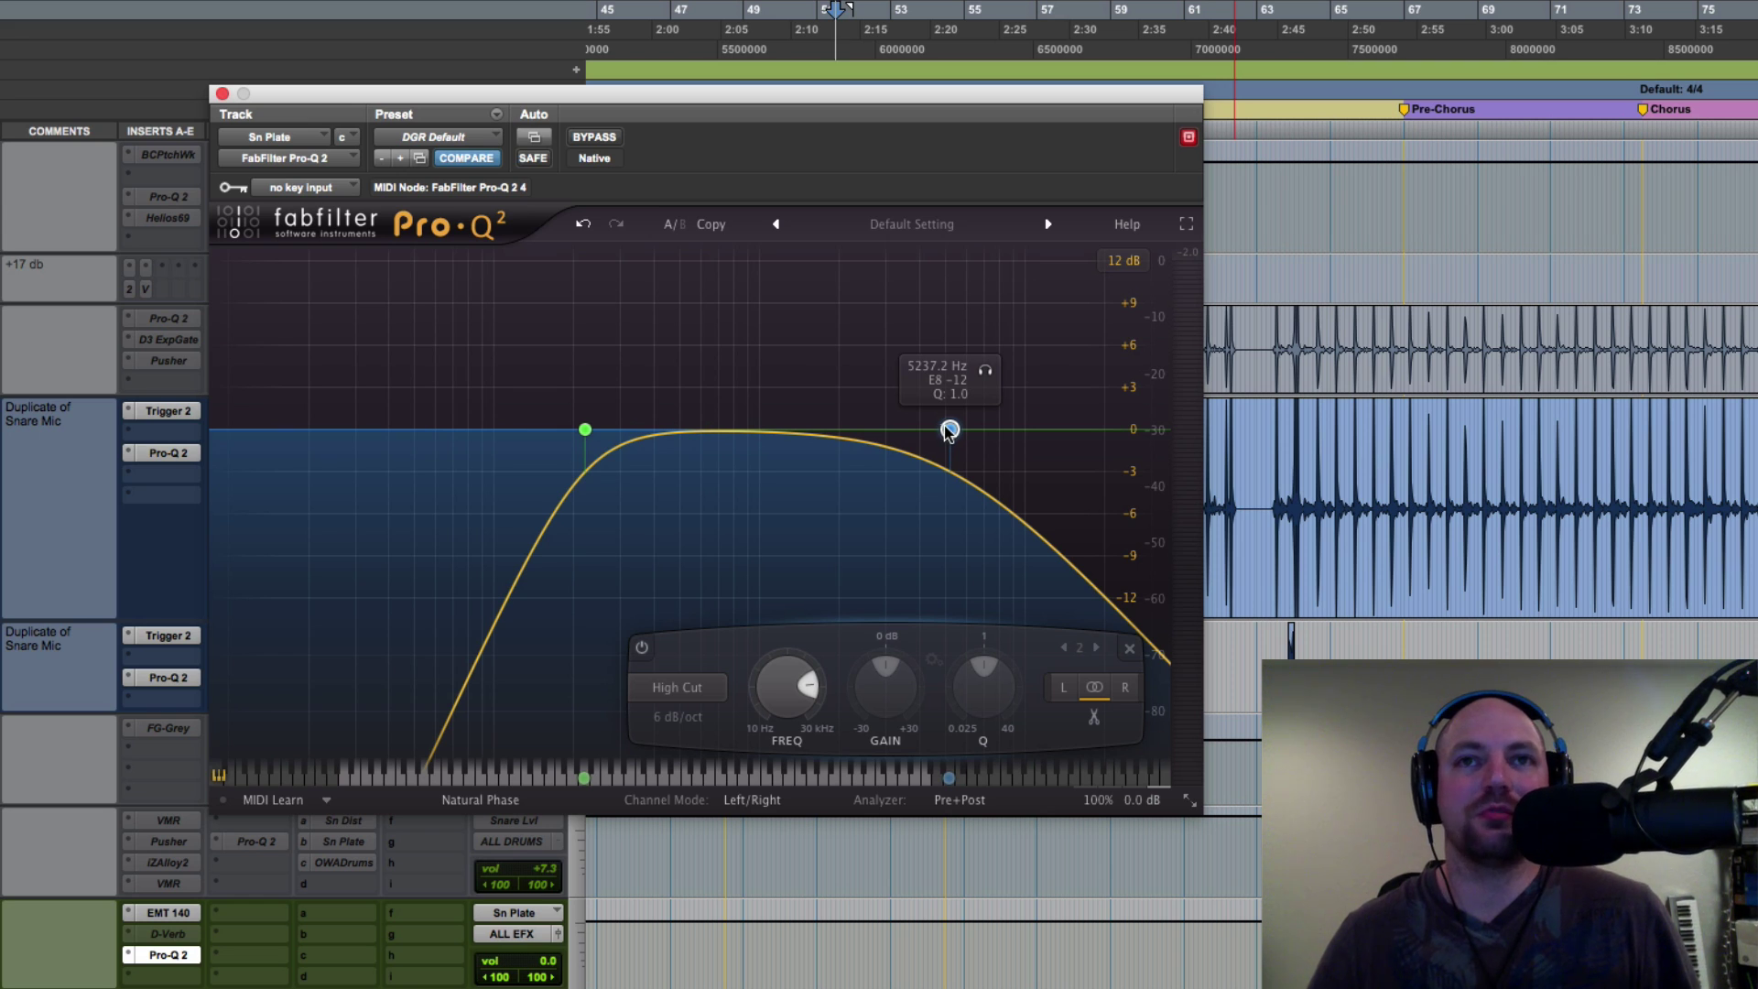
left_click_drag(948, 431, 874, 434)
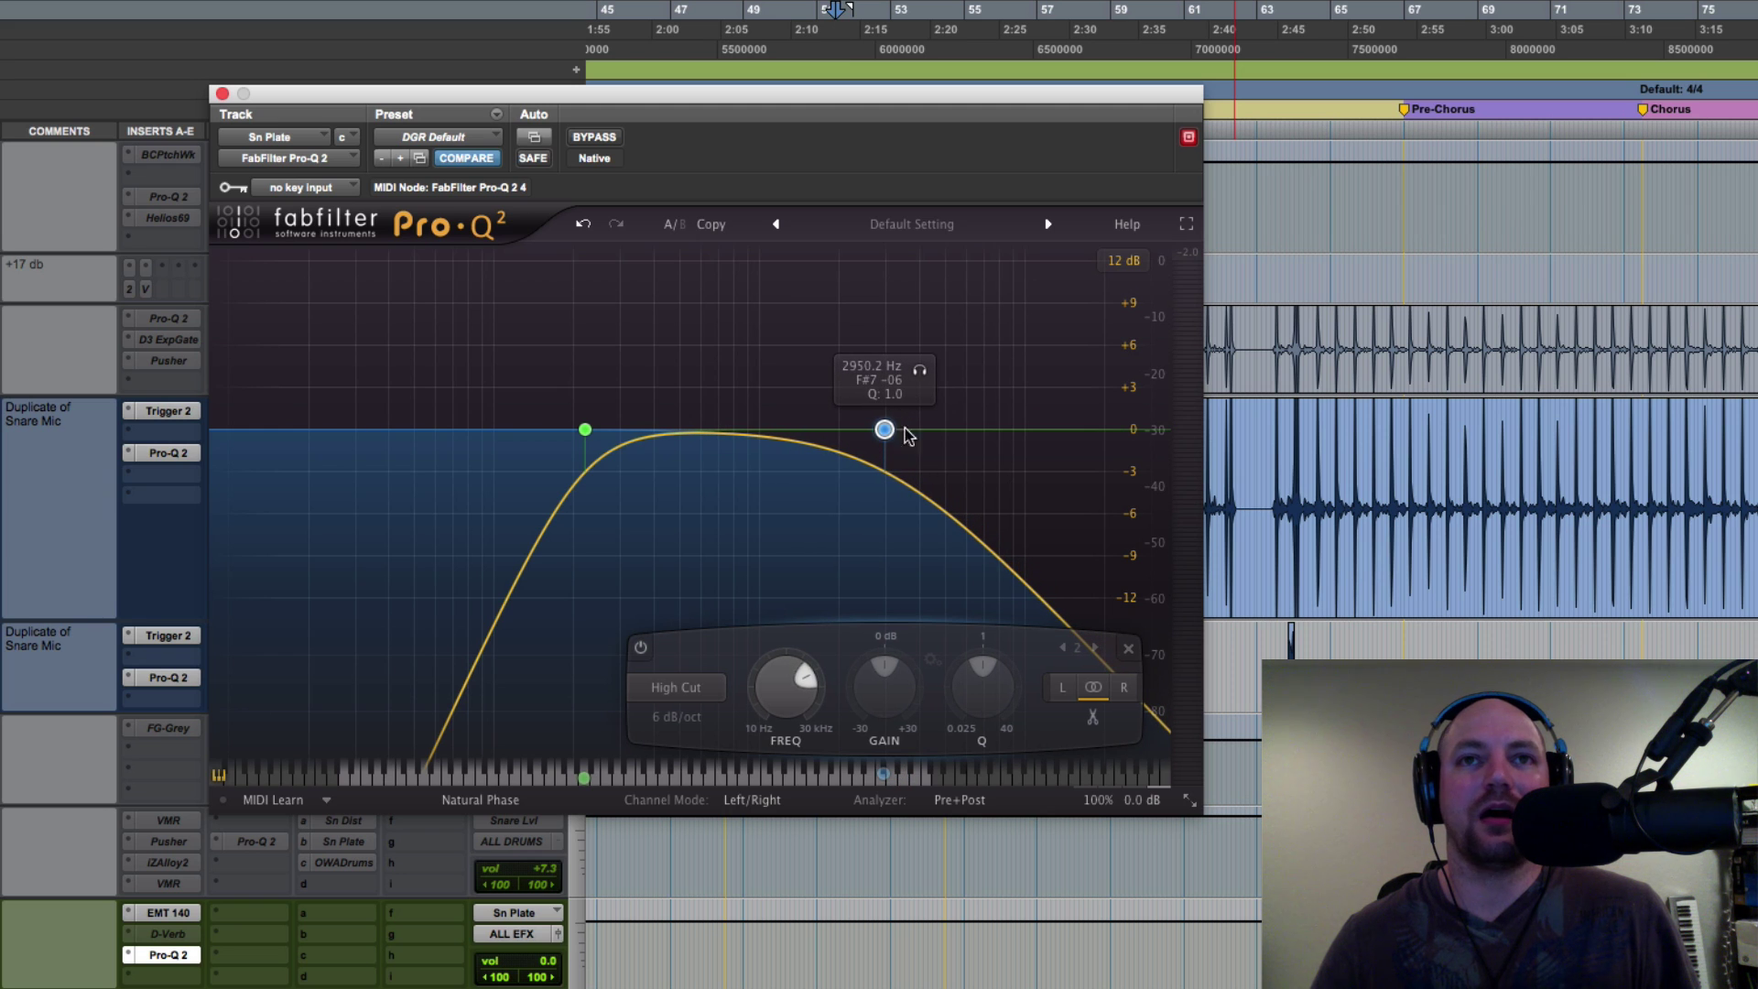
key("space")
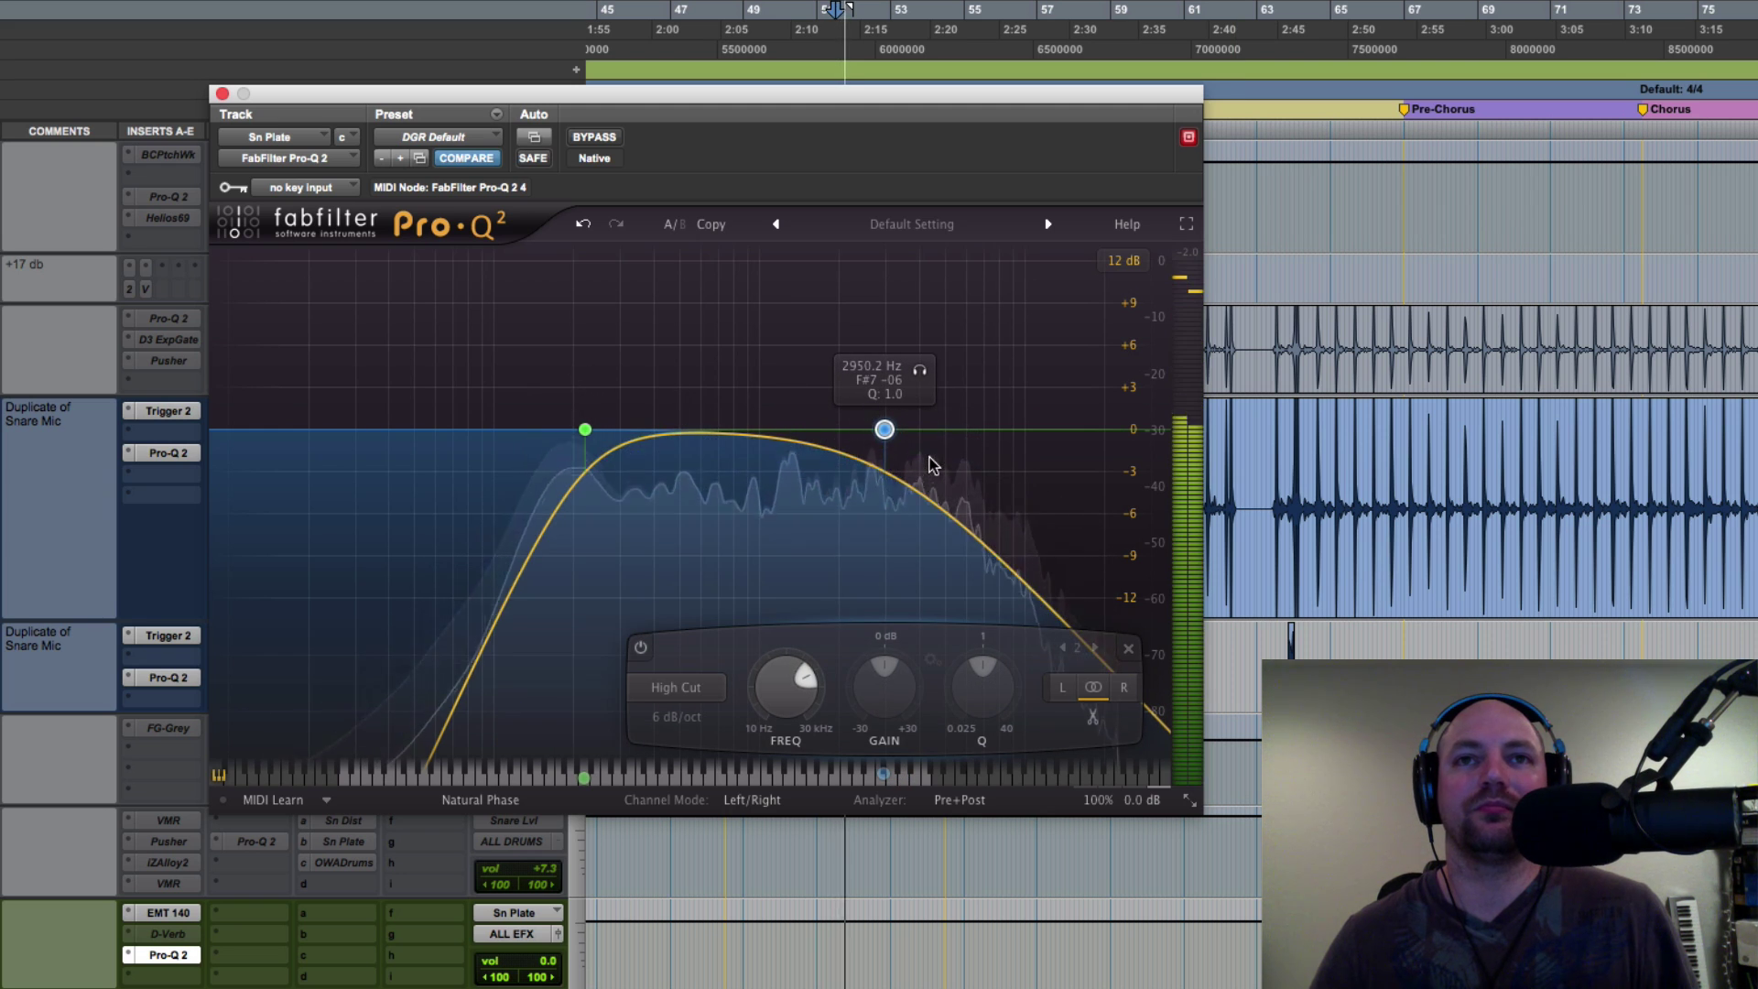
mouse_move(883, 431)
left_mouse_down()
mouse_move(968, 434)
mouse_move(902, 429)
left_mouse_up()
key("space")
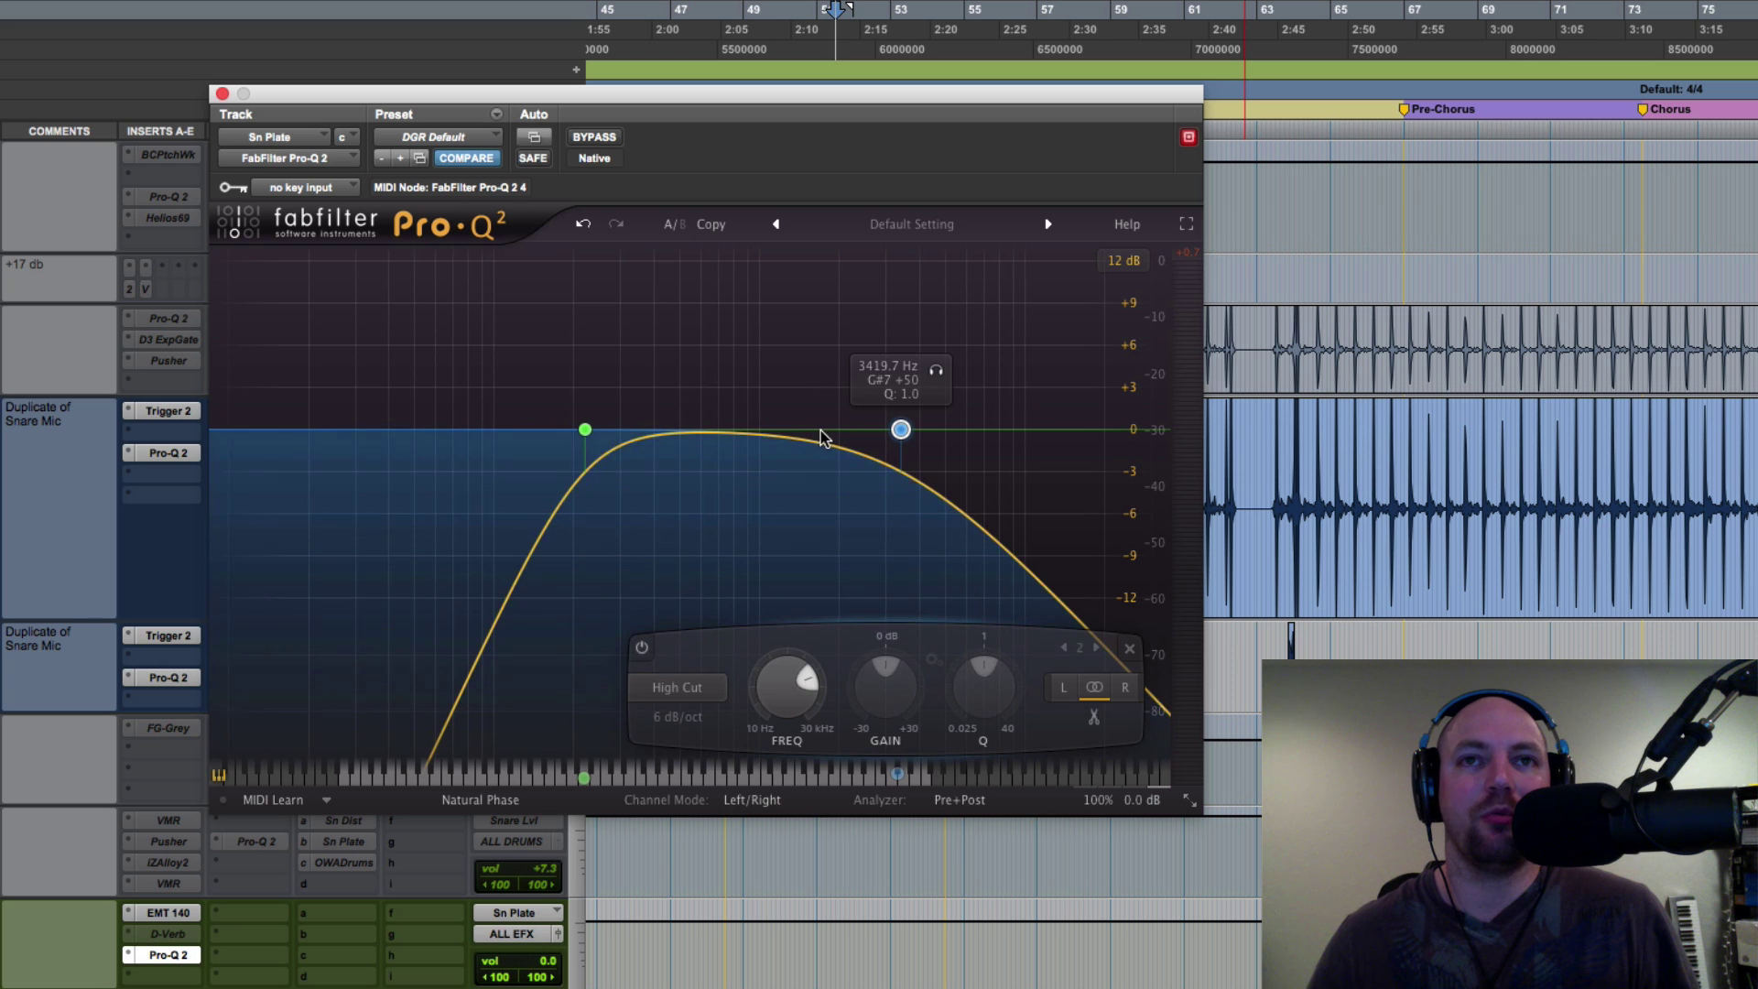
- During playback, add a wide bell cut at about 3386 Hz with −4.84 dB gain and a Q of about 0.505
key("space")
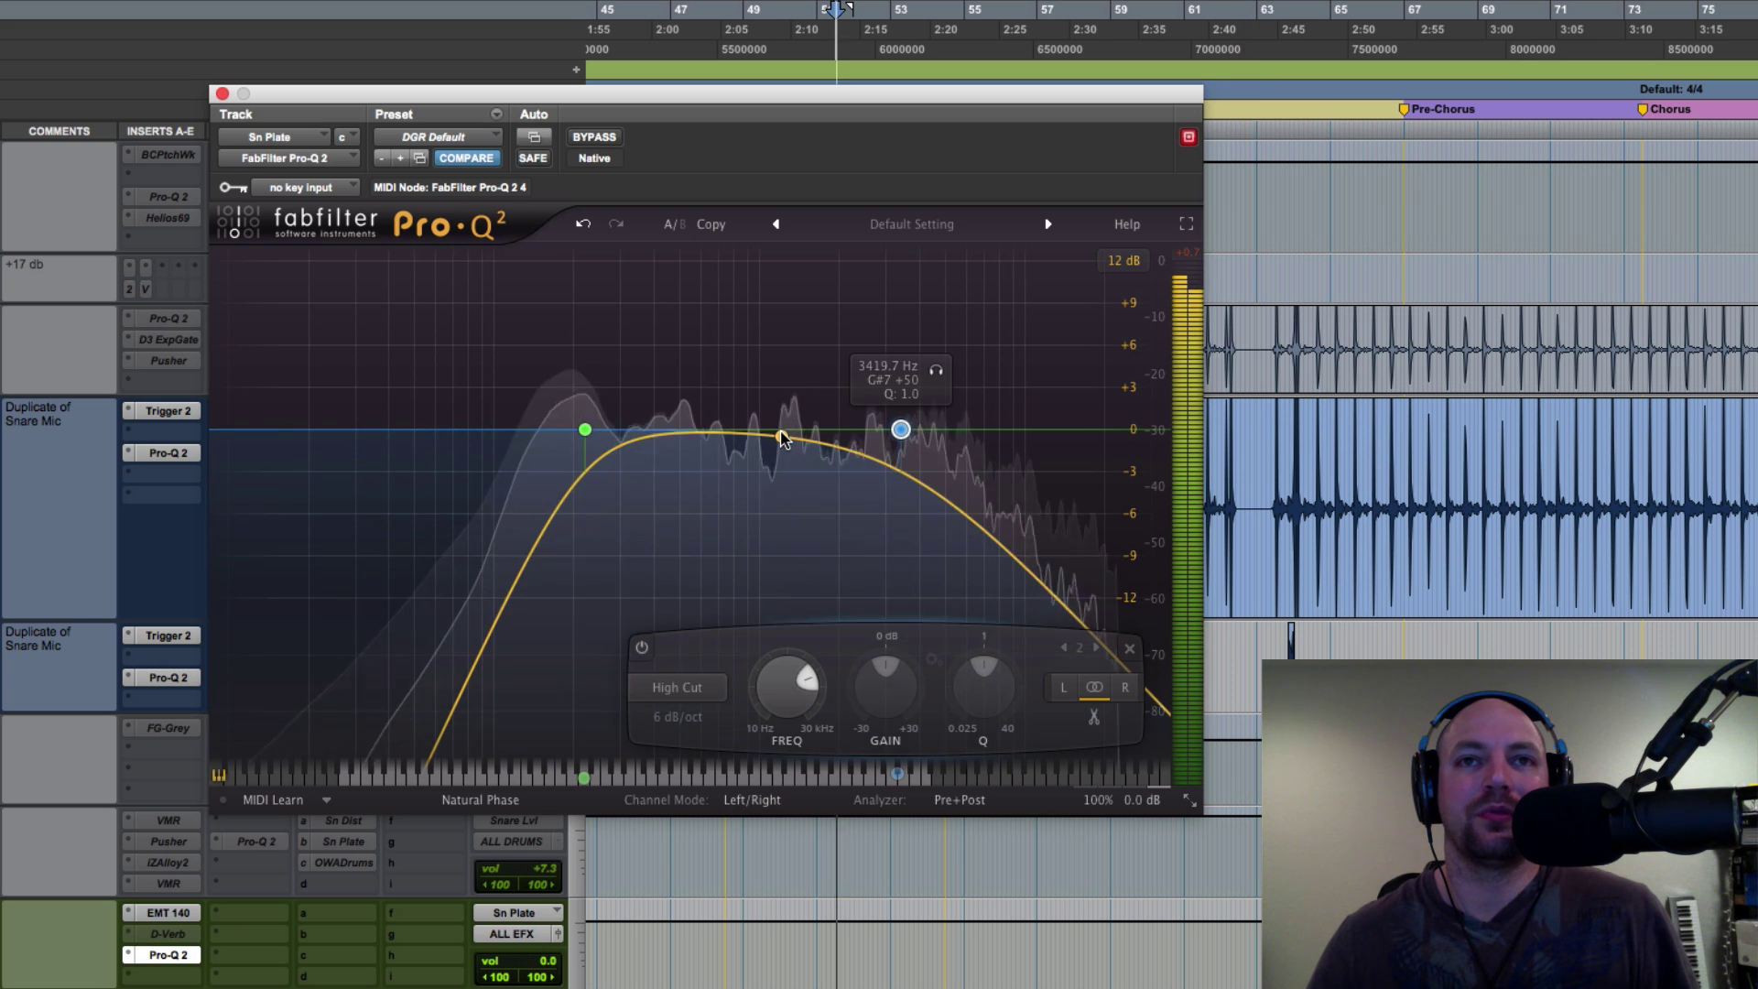
left_click_drag(776, 437, 884, 484)
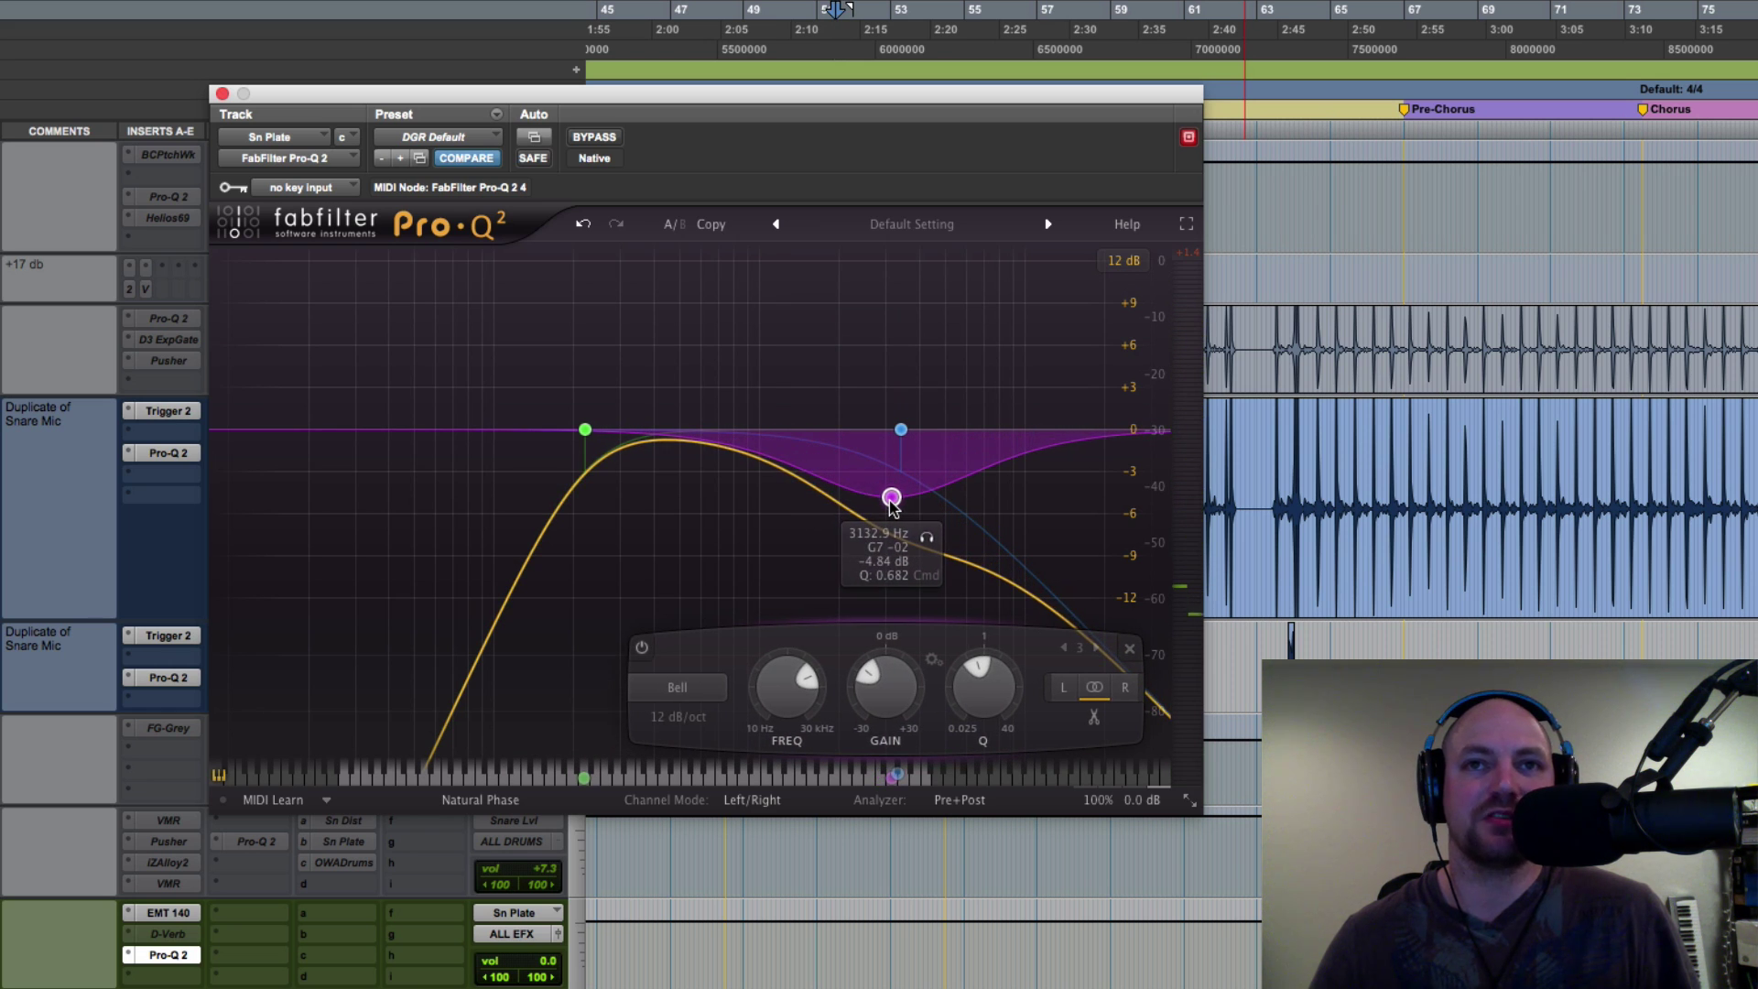
key("space")
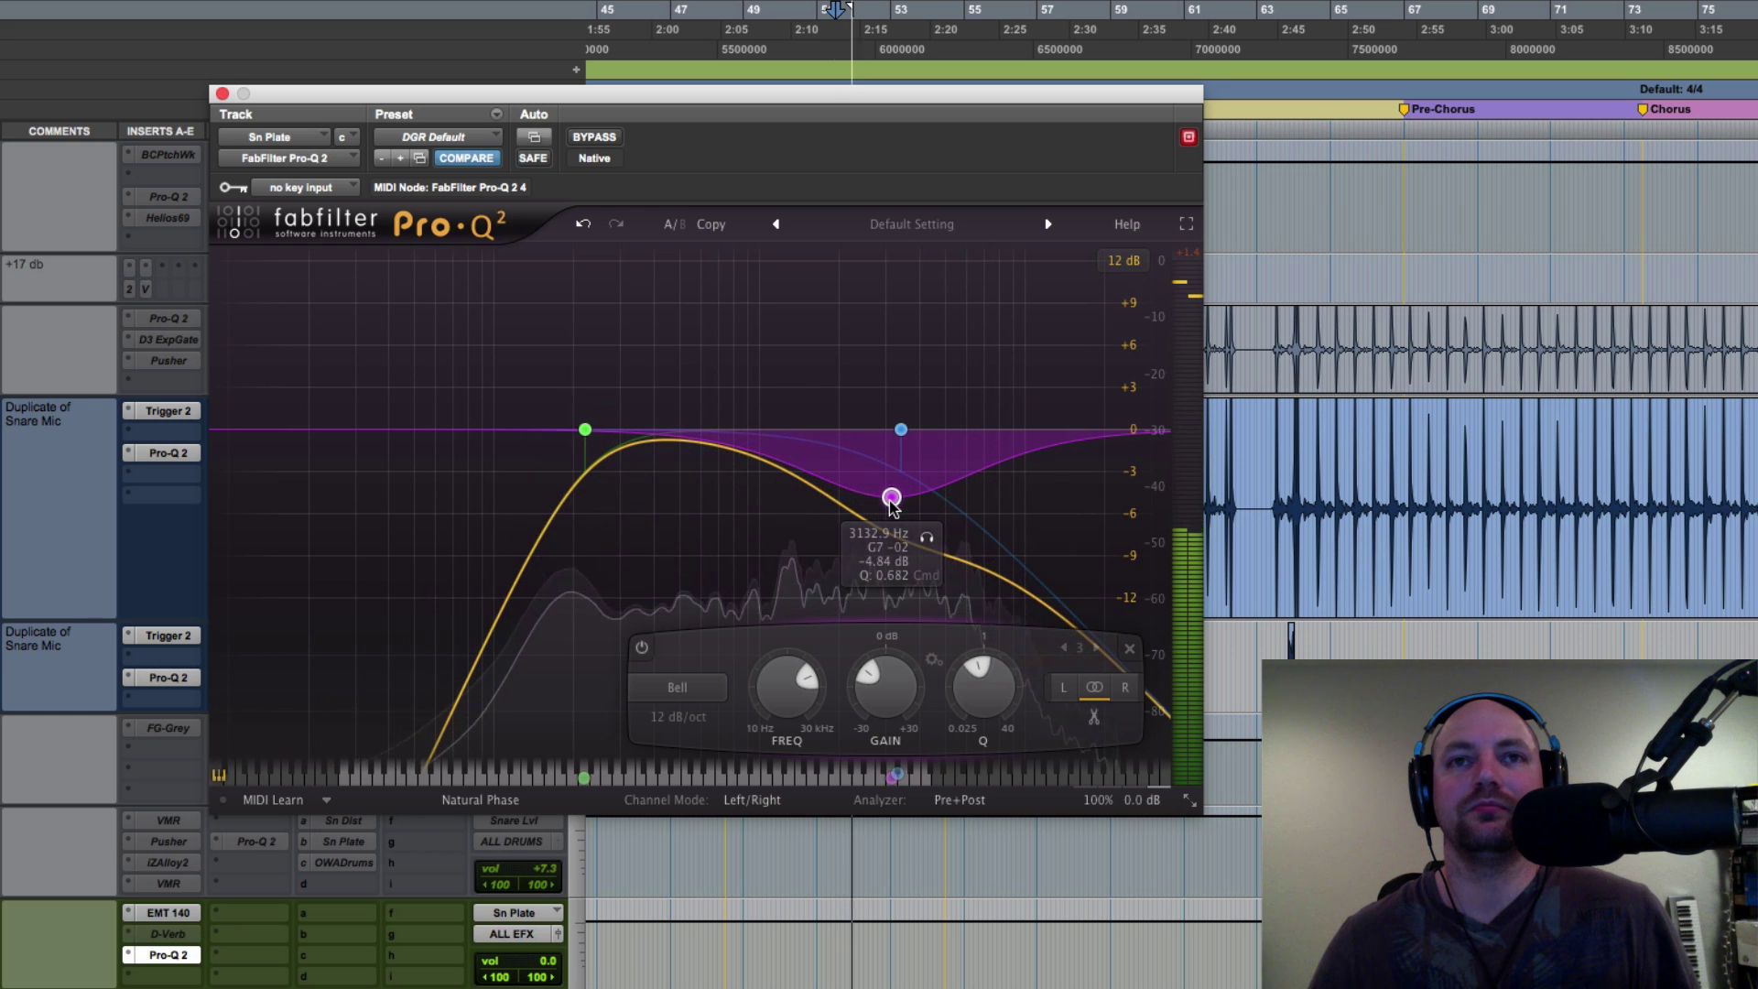
scroll(894, 504, "down", 2)
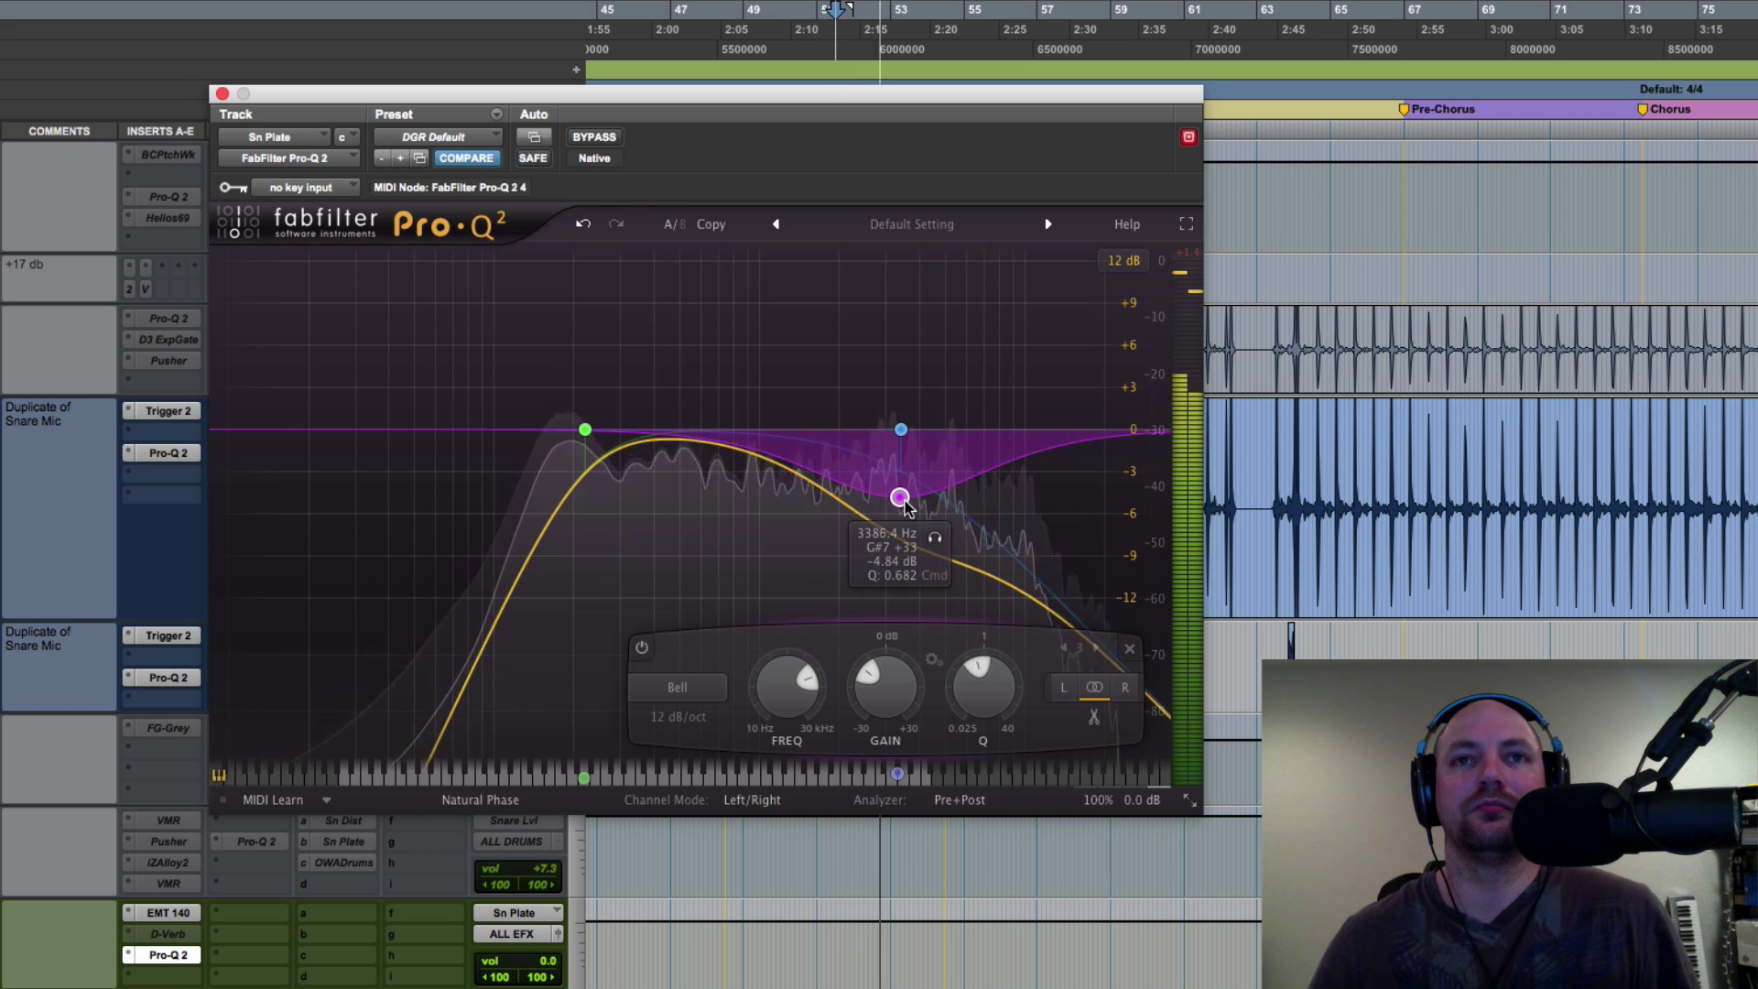
left_click_drag(894, 504, 905, 516)
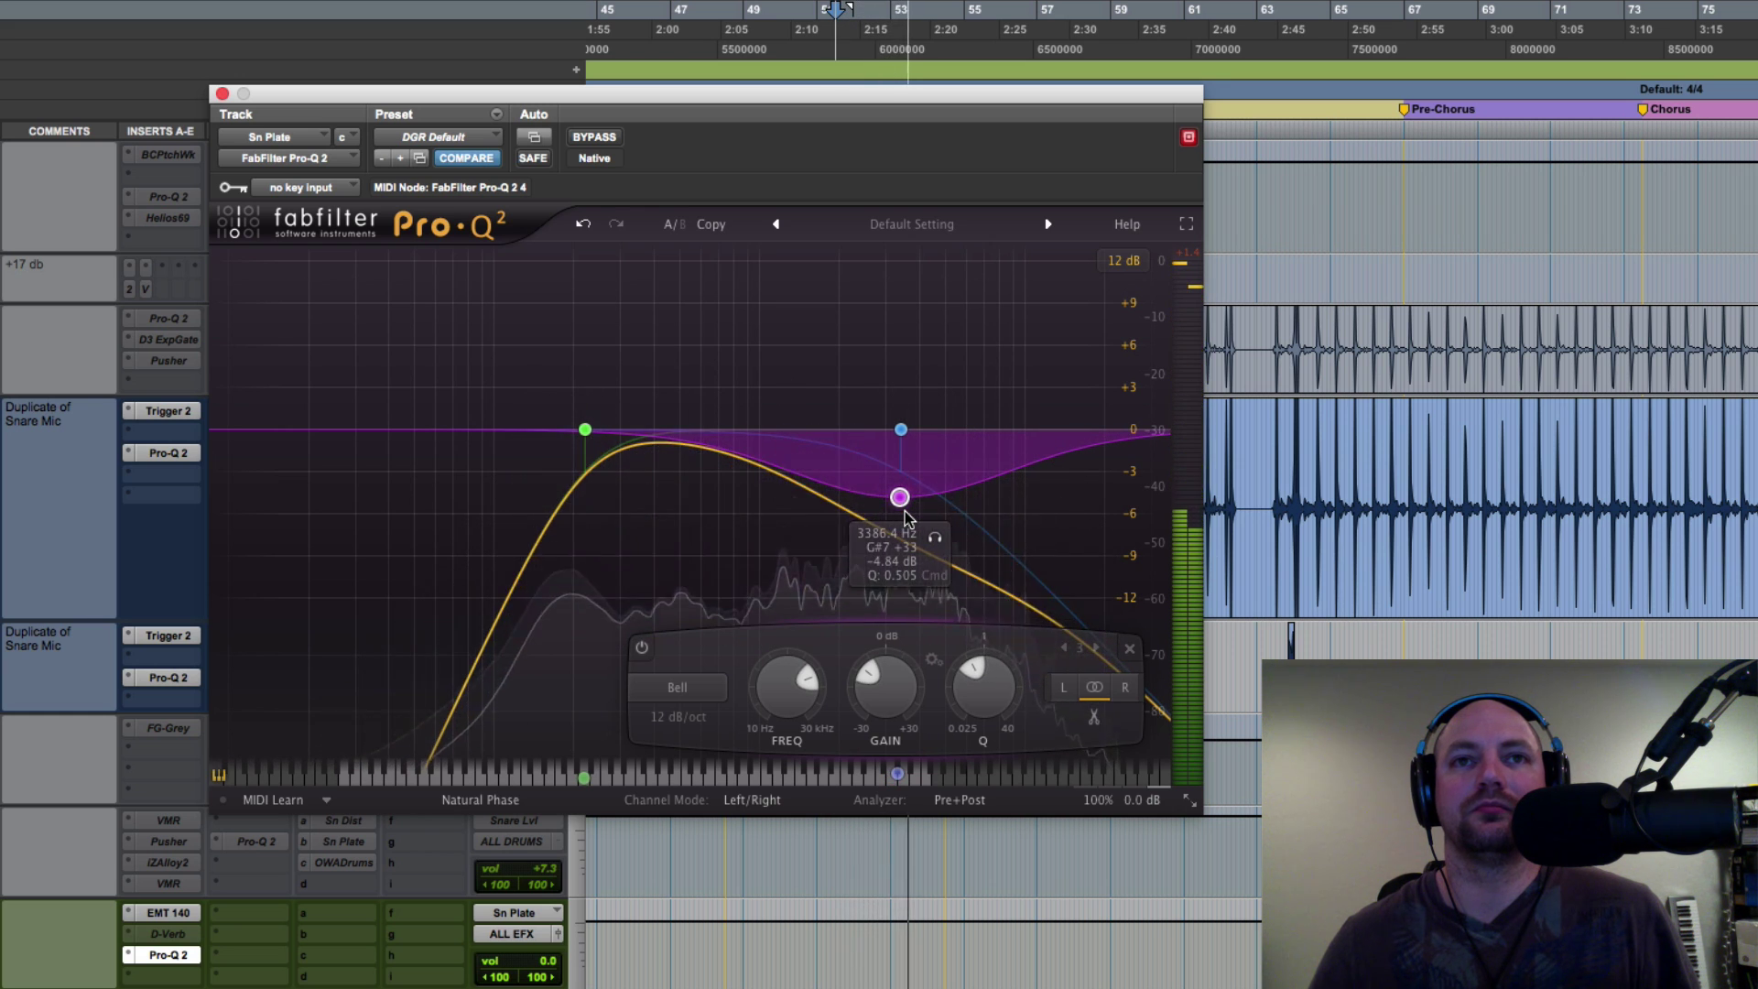
- Compare the plate reverb with the Pro-Q 2 bypassed and active, and move the high cut slightly lower
left_click(596, 138)
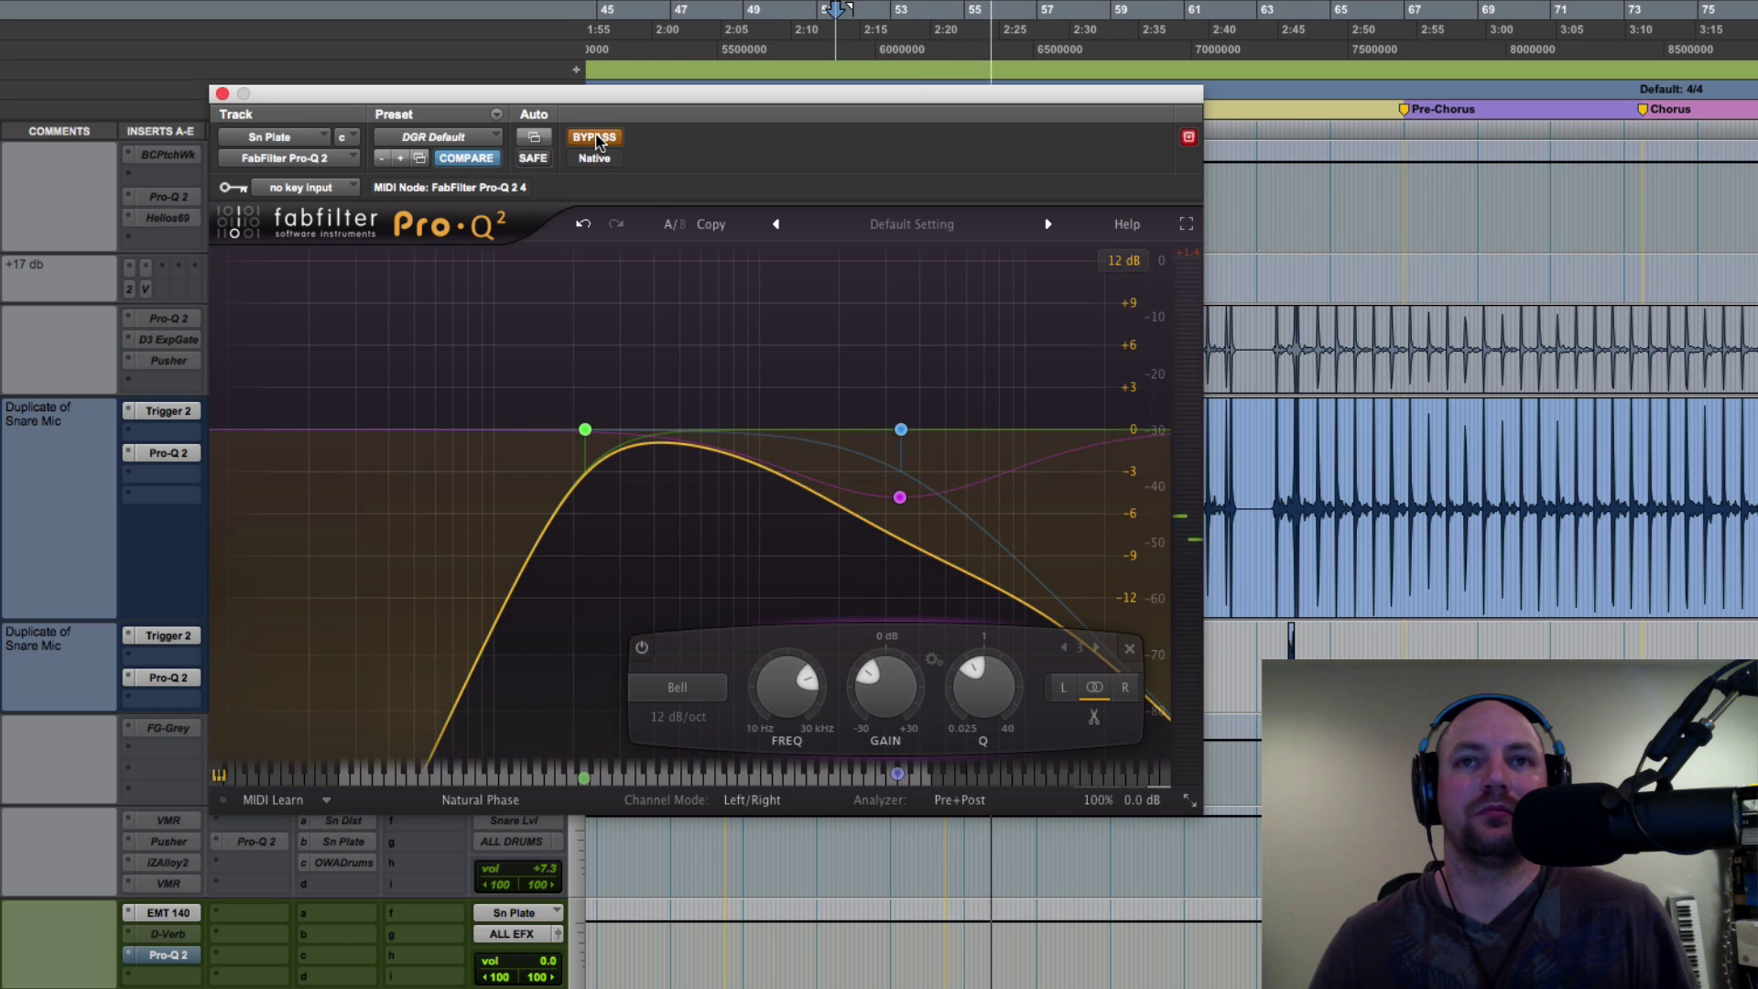
left_click(595, 139)
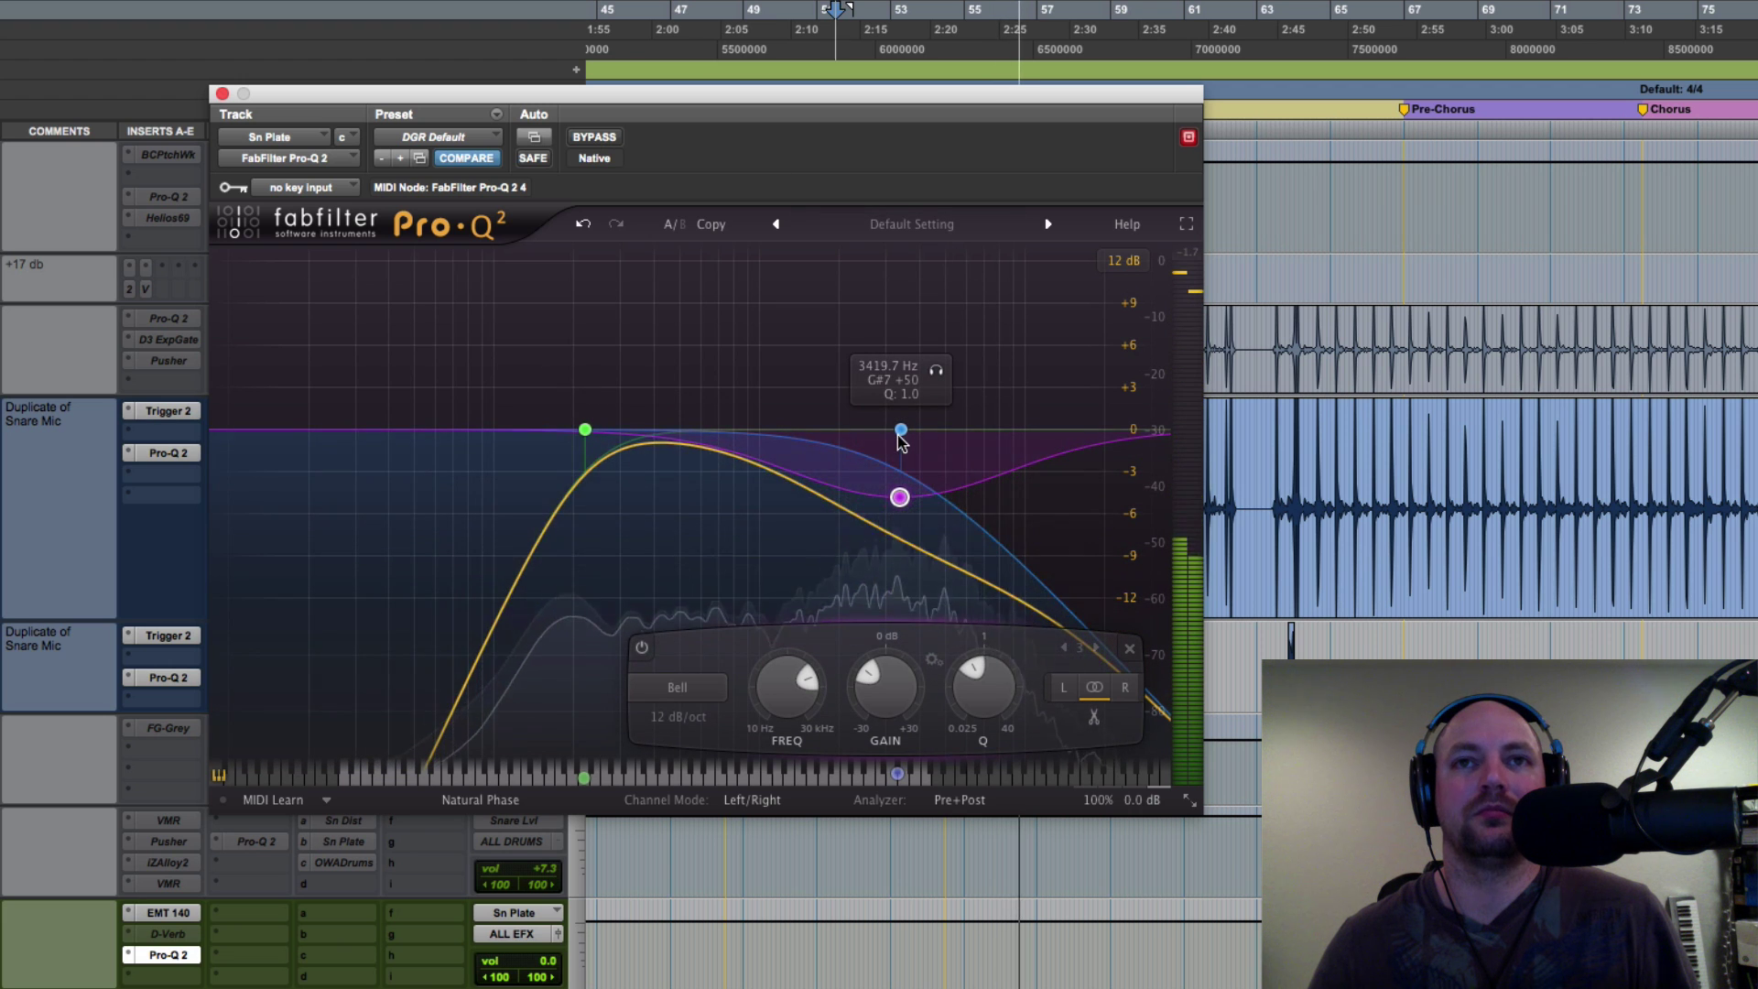
mouse_move(898, 437)
left_mouse_down()
mouse_move(938, 436)
mouse_move(897, 429)
left_mouse_up()
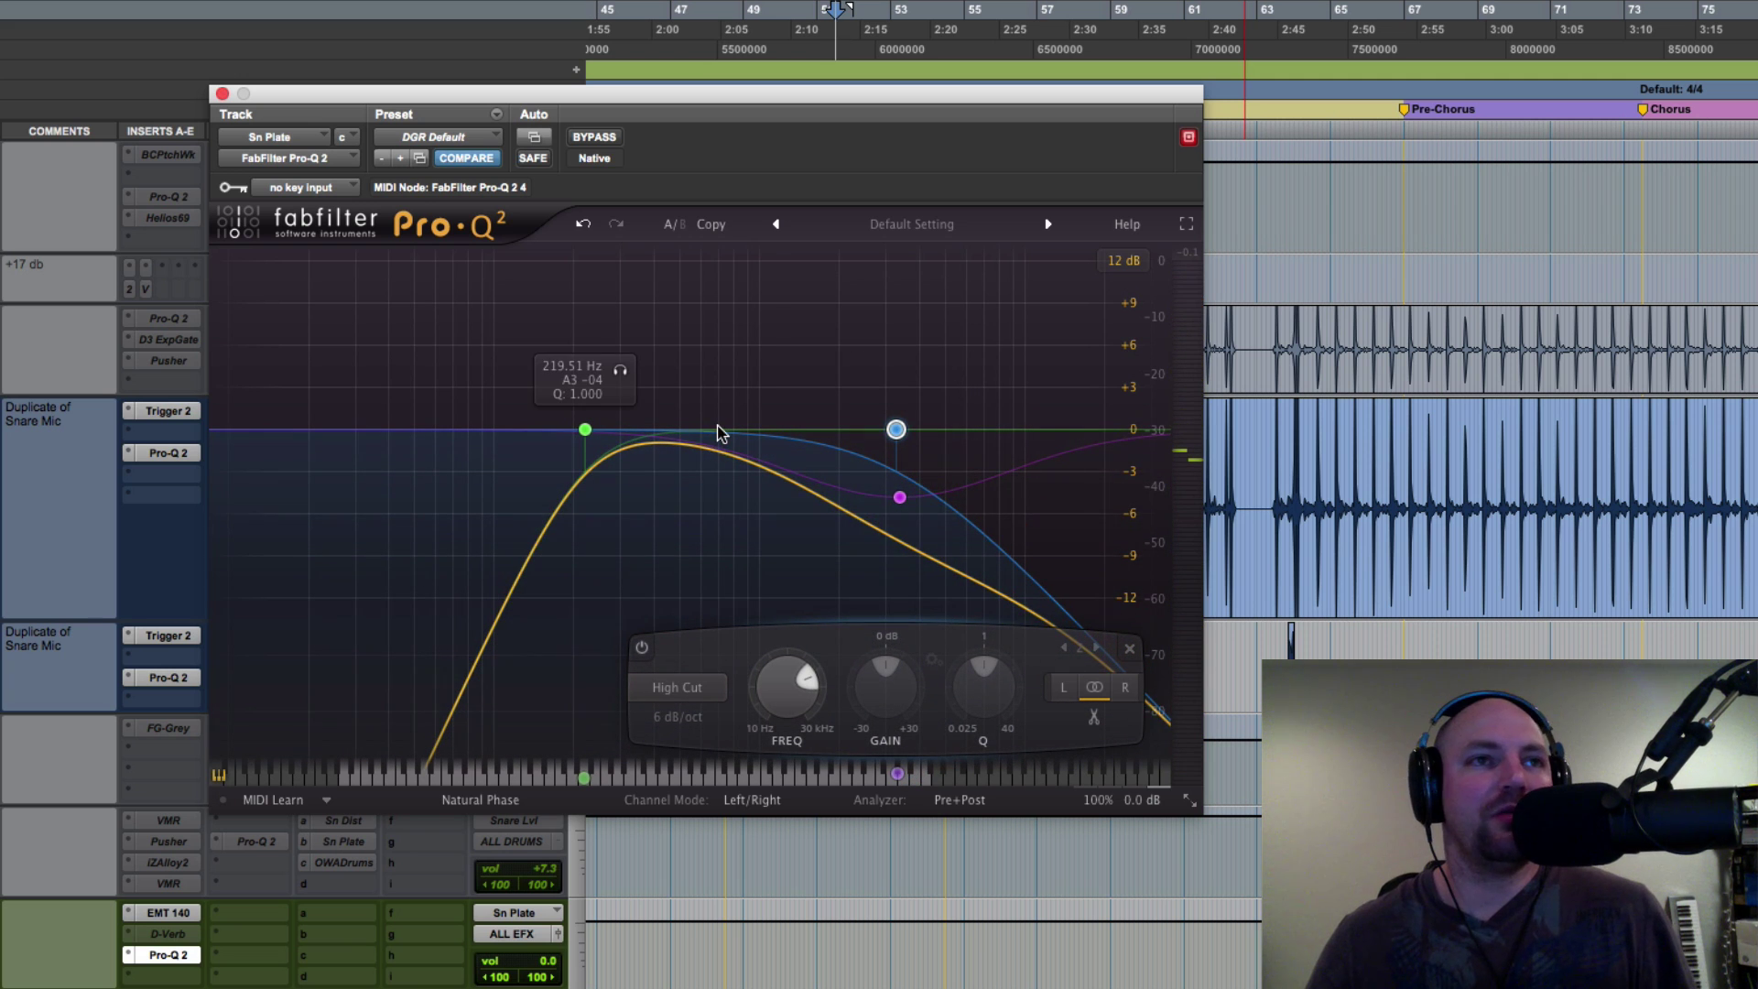
- Add a second bell cut at about 791 Hz with −4.41 dB gain and a Q of about 1.209, and audition the result
left_click_drag(723, 432, 730, 476)
scroll(729, 478, "down", 3)
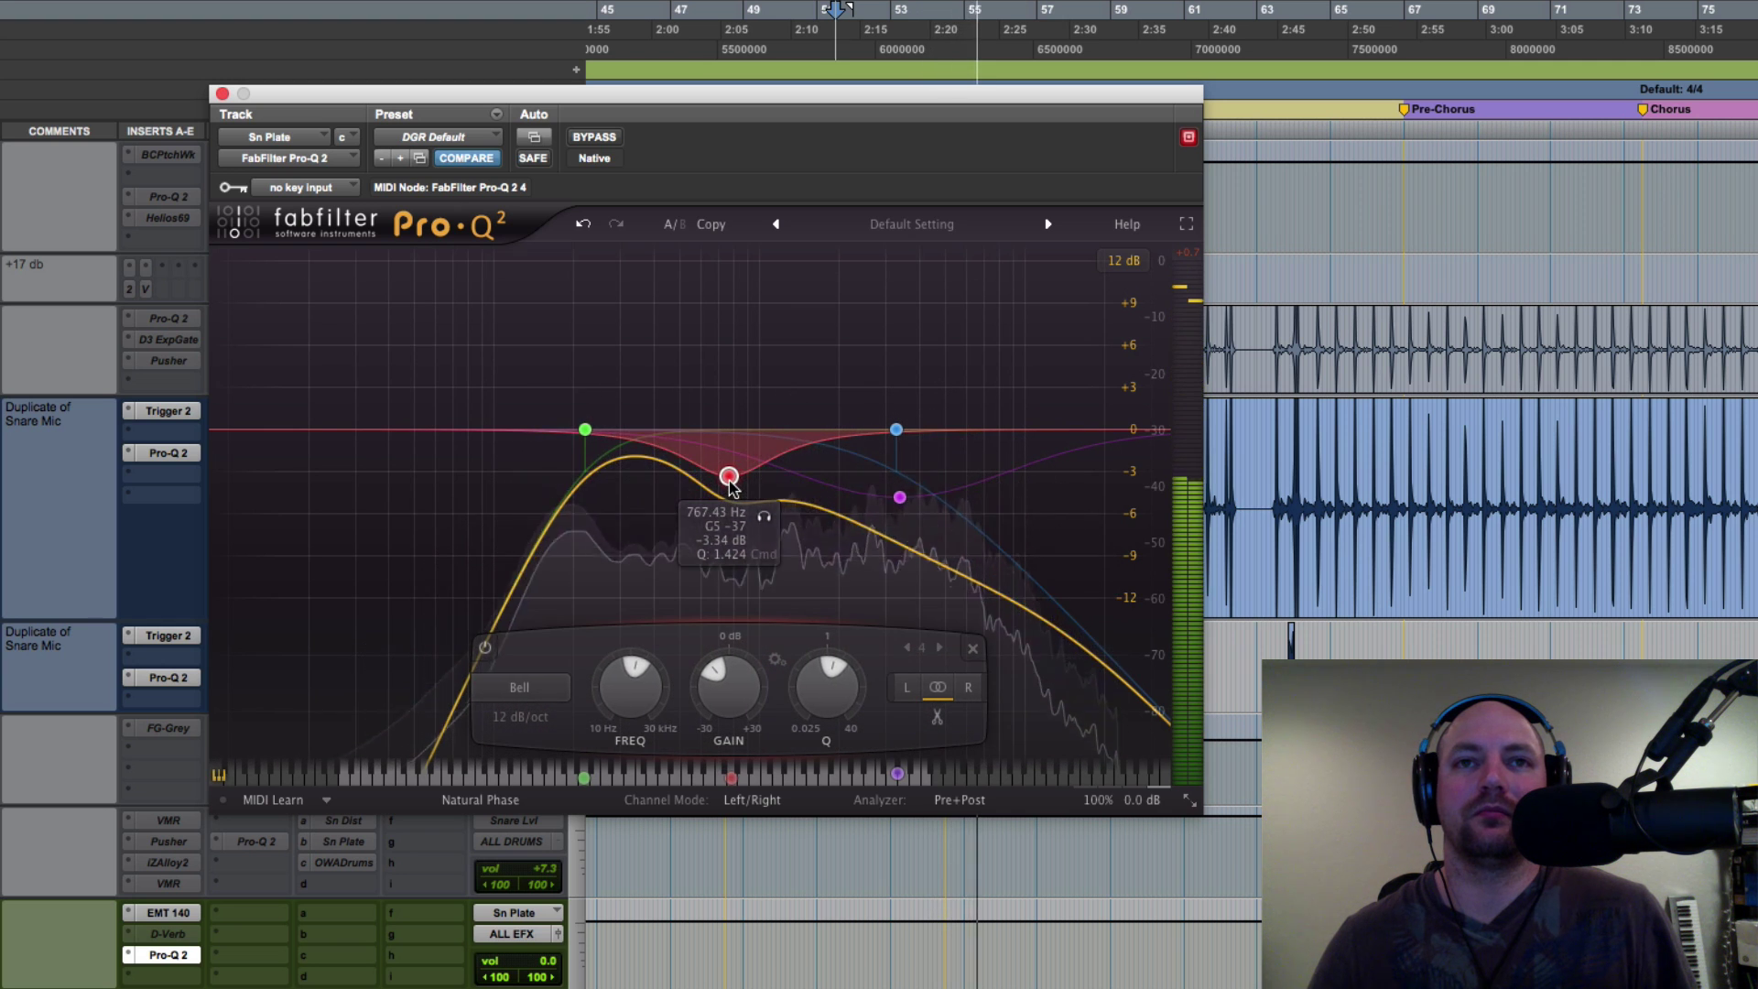
left_click_drag(730, 486, 732, 513)
scroll(732, 513, "down", 1)
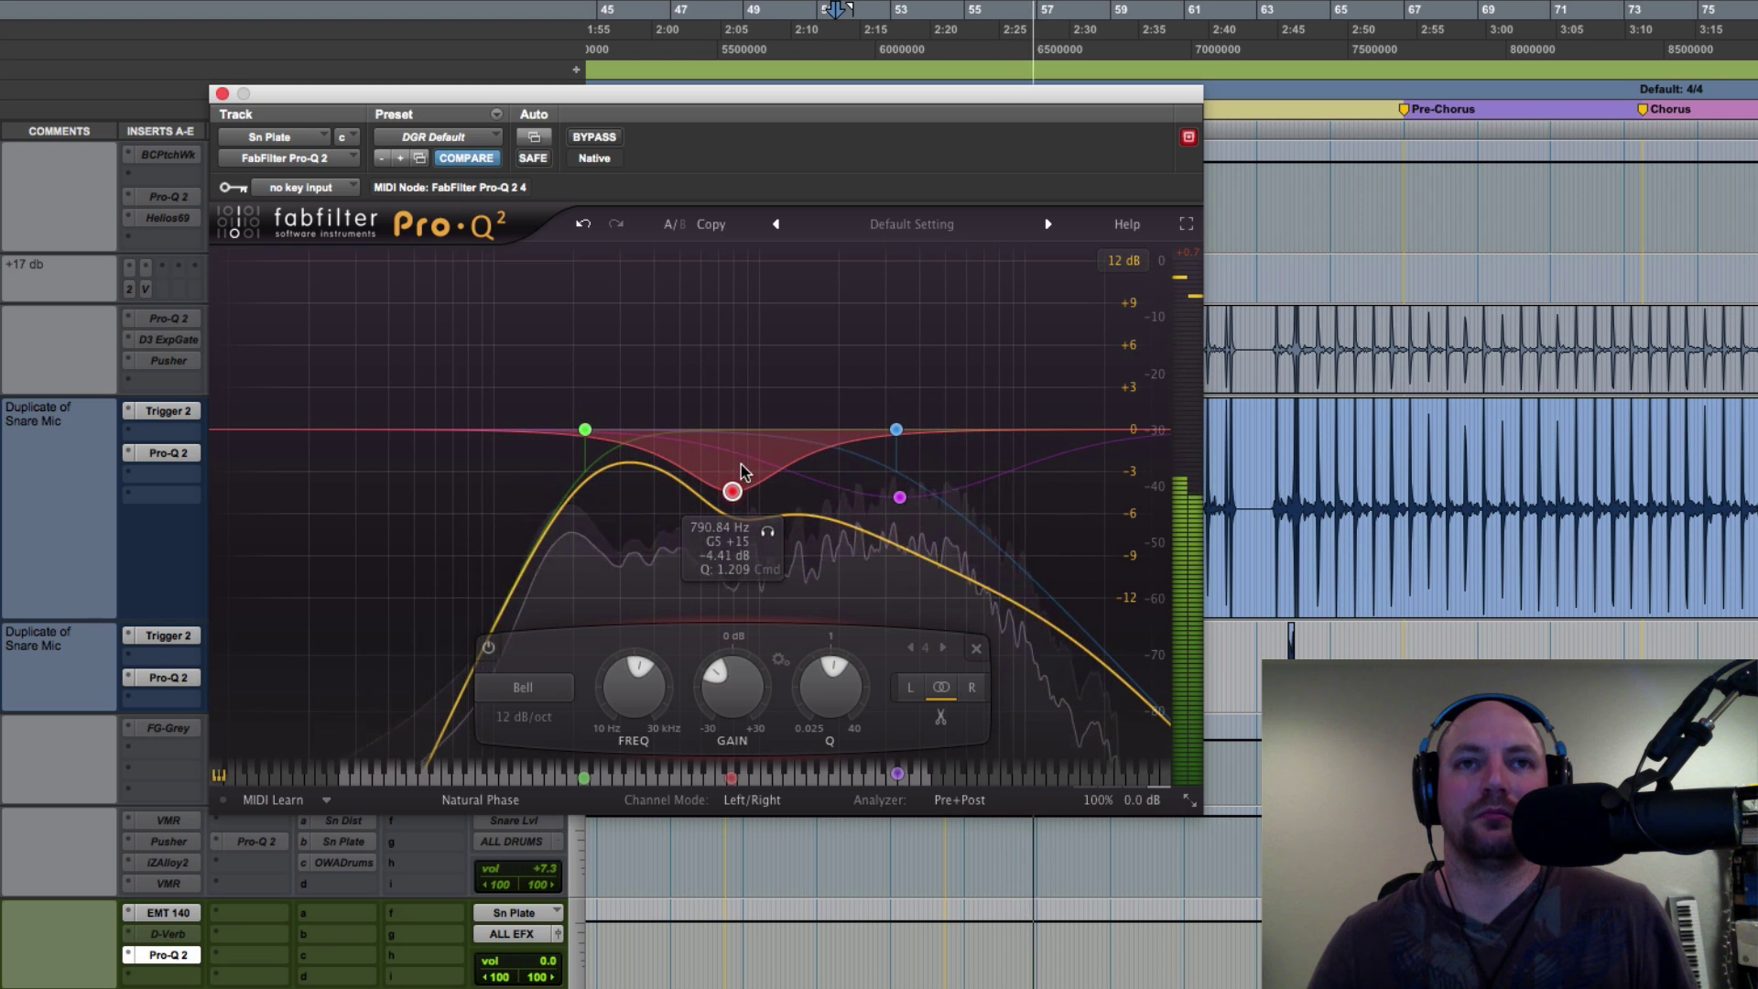
left_click(586, 431)
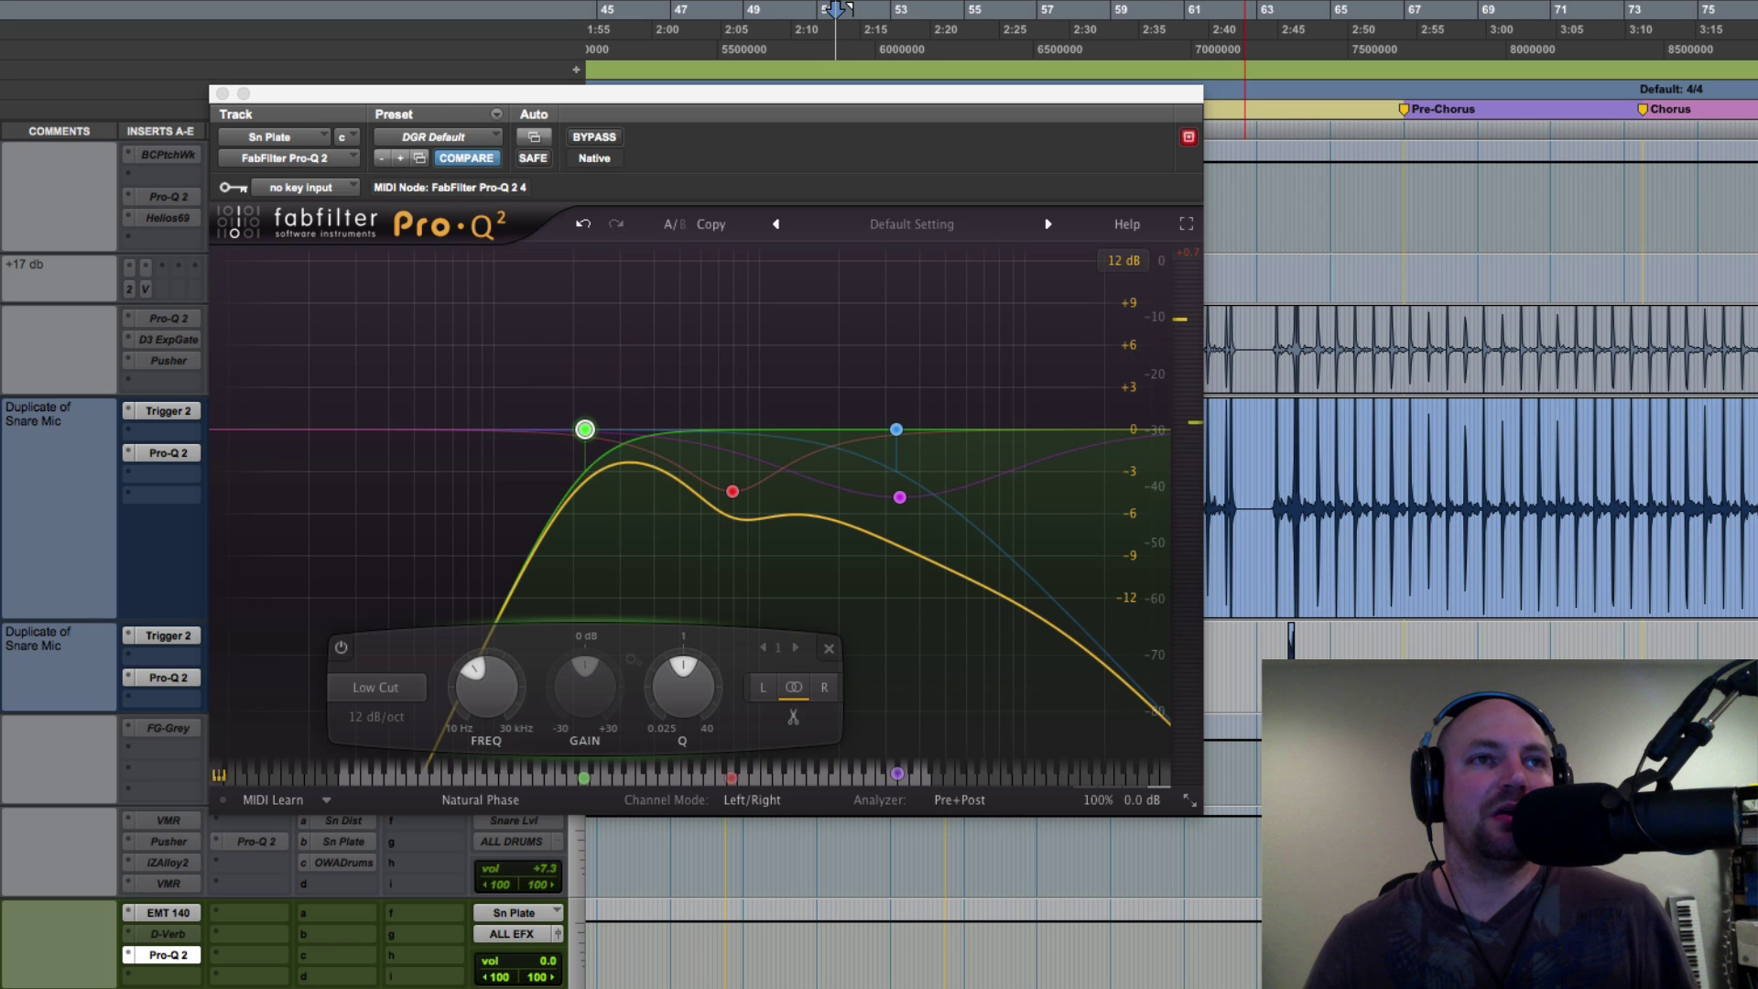
key("space")
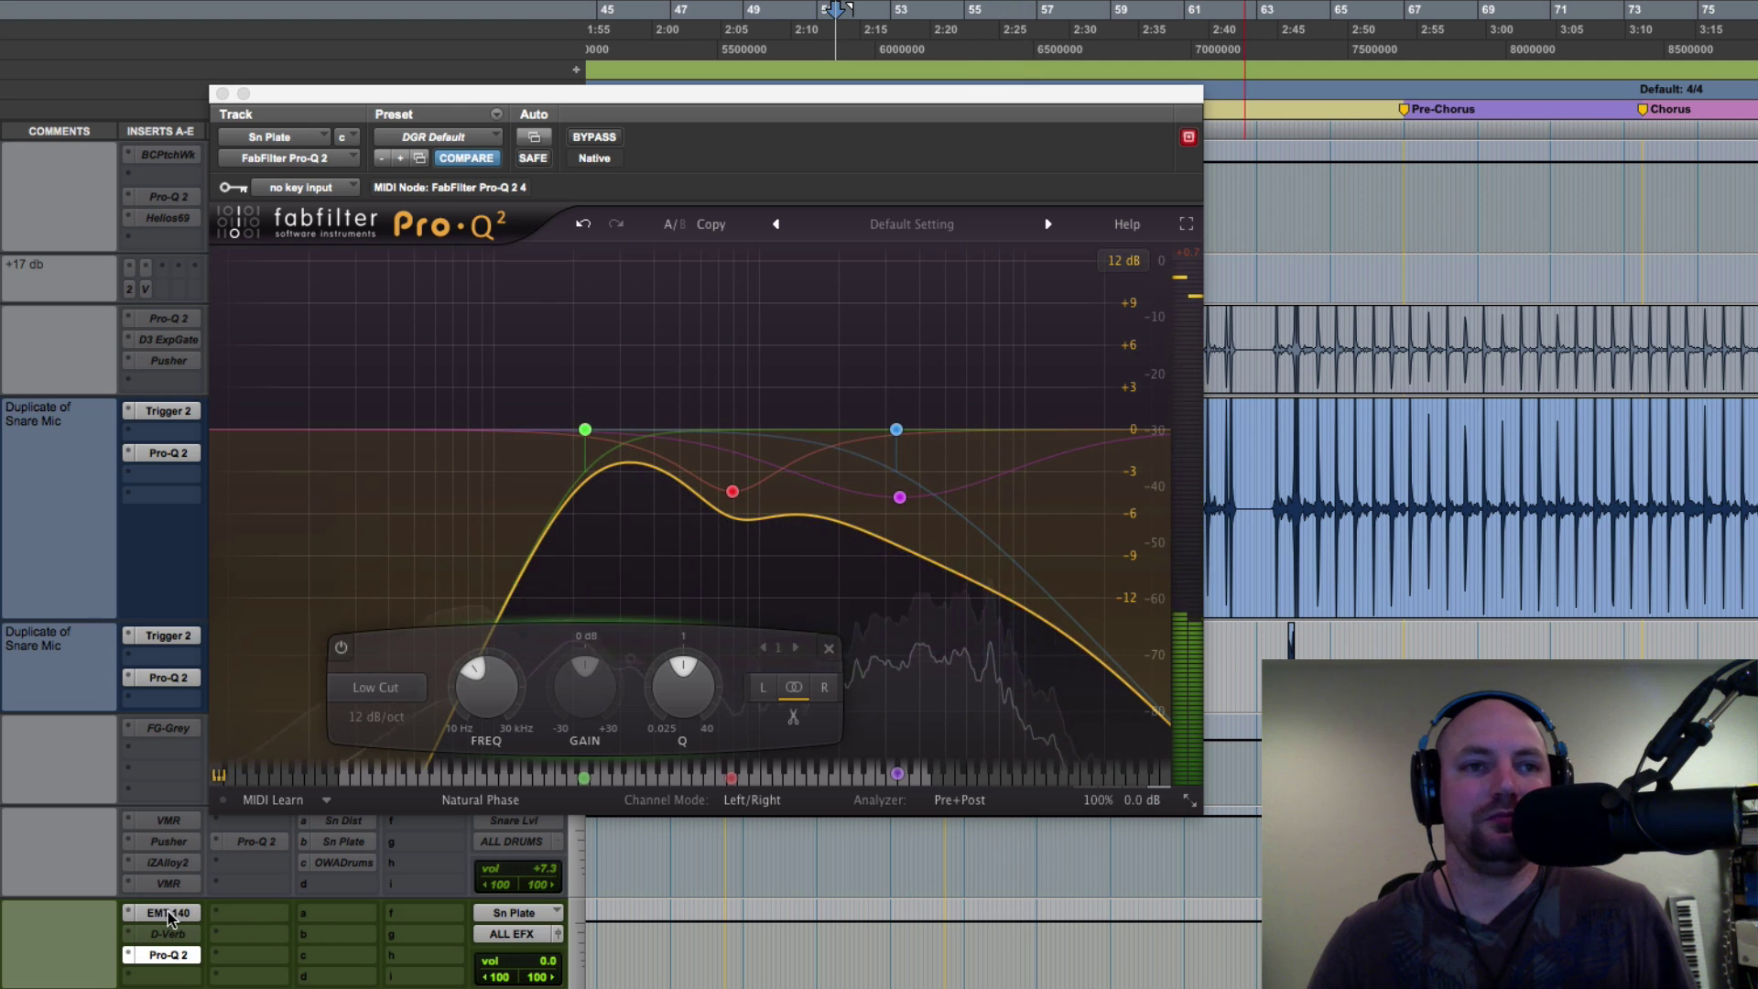
- Review the EMT 140 plate reverb settings on the Sn Plate track and close the plug-in
left_click(167, 913)
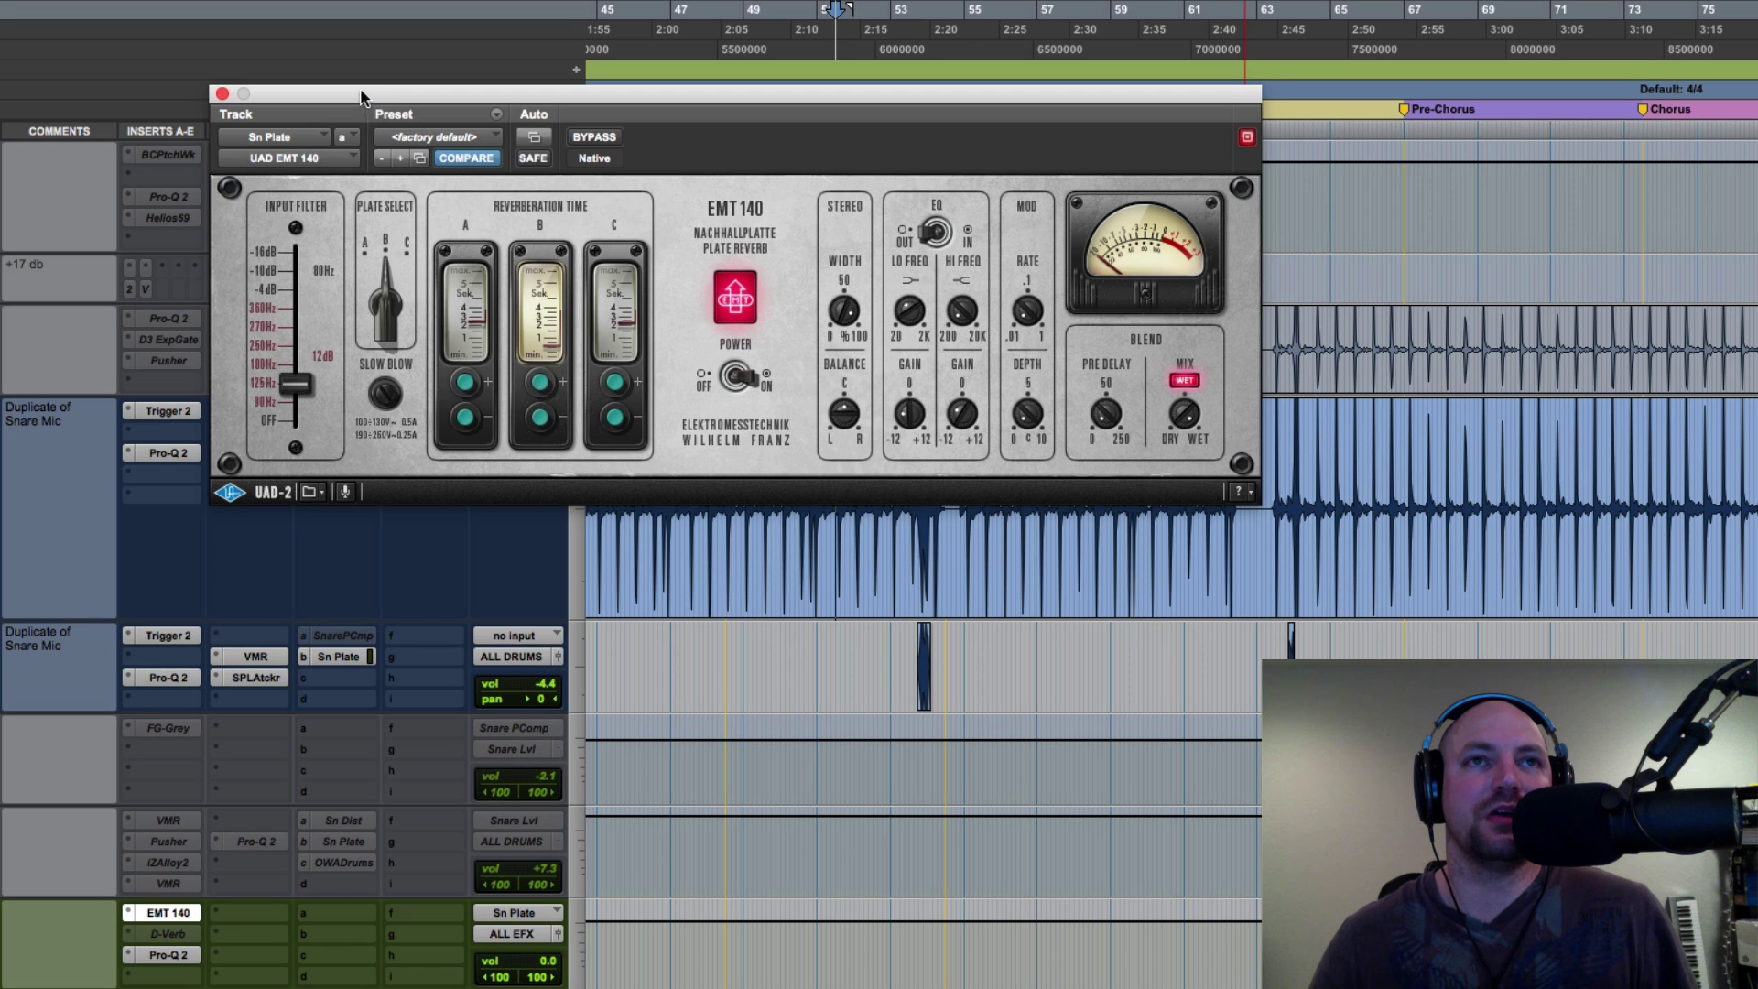
left_click_drag(361, 98, 126, 103)
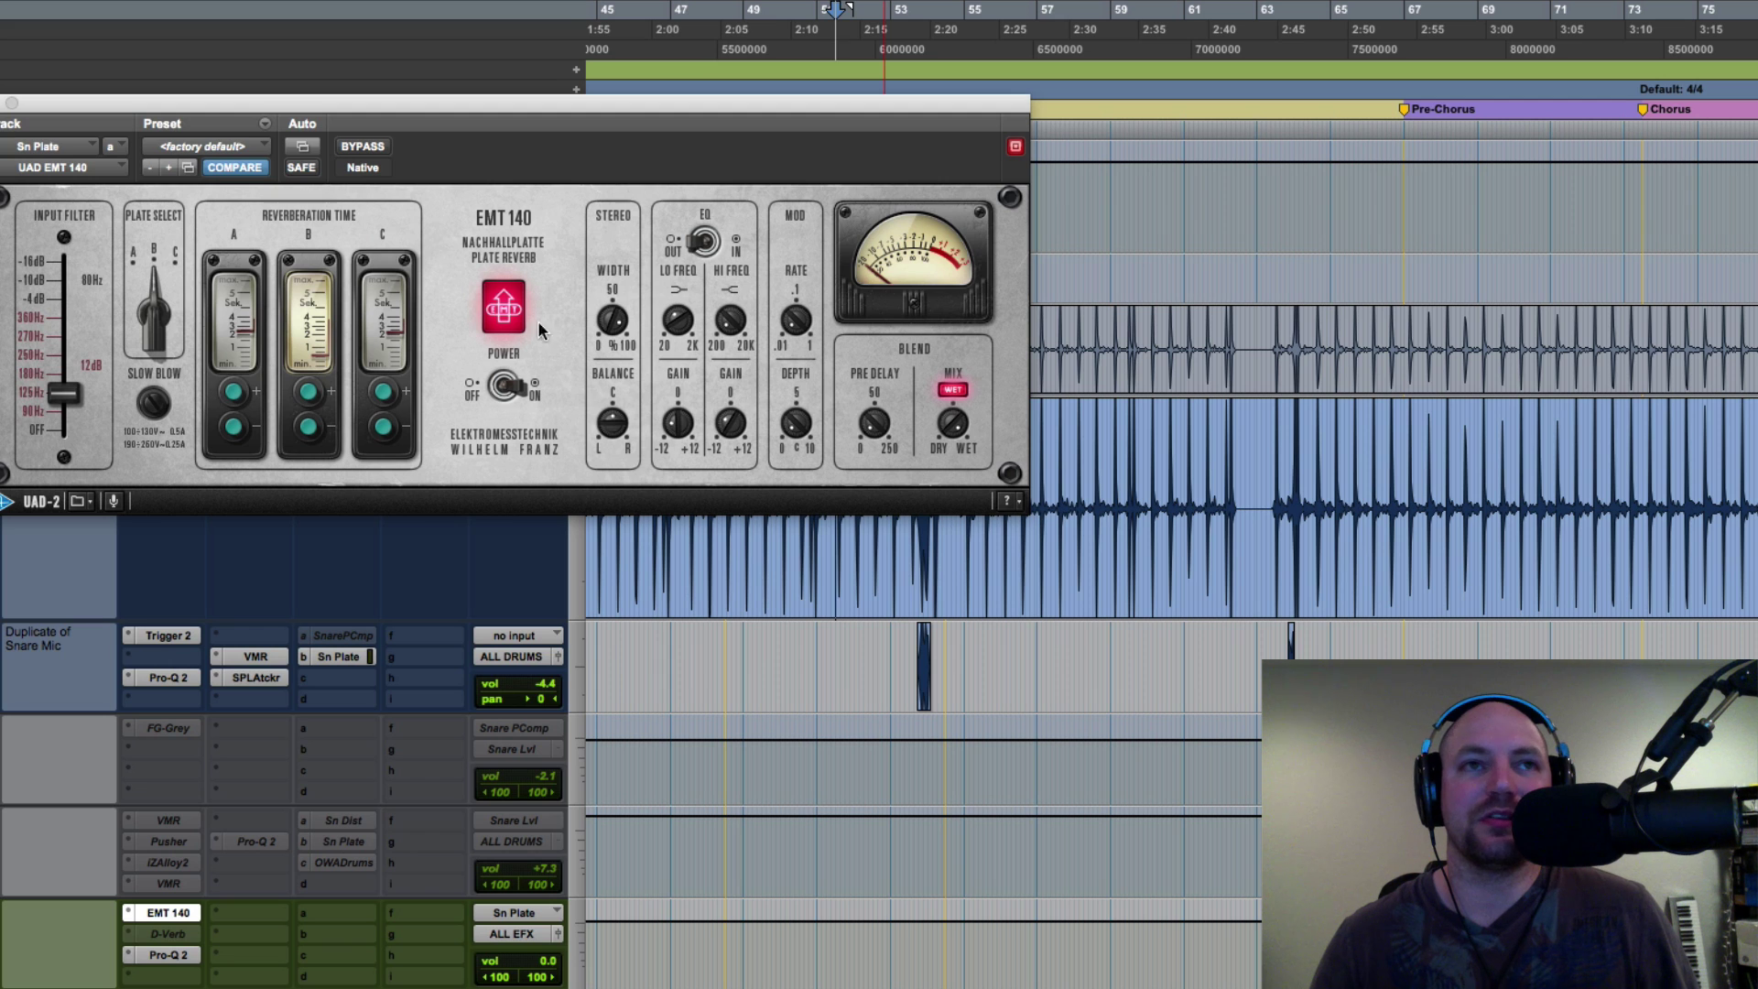
left_click(9, 103)
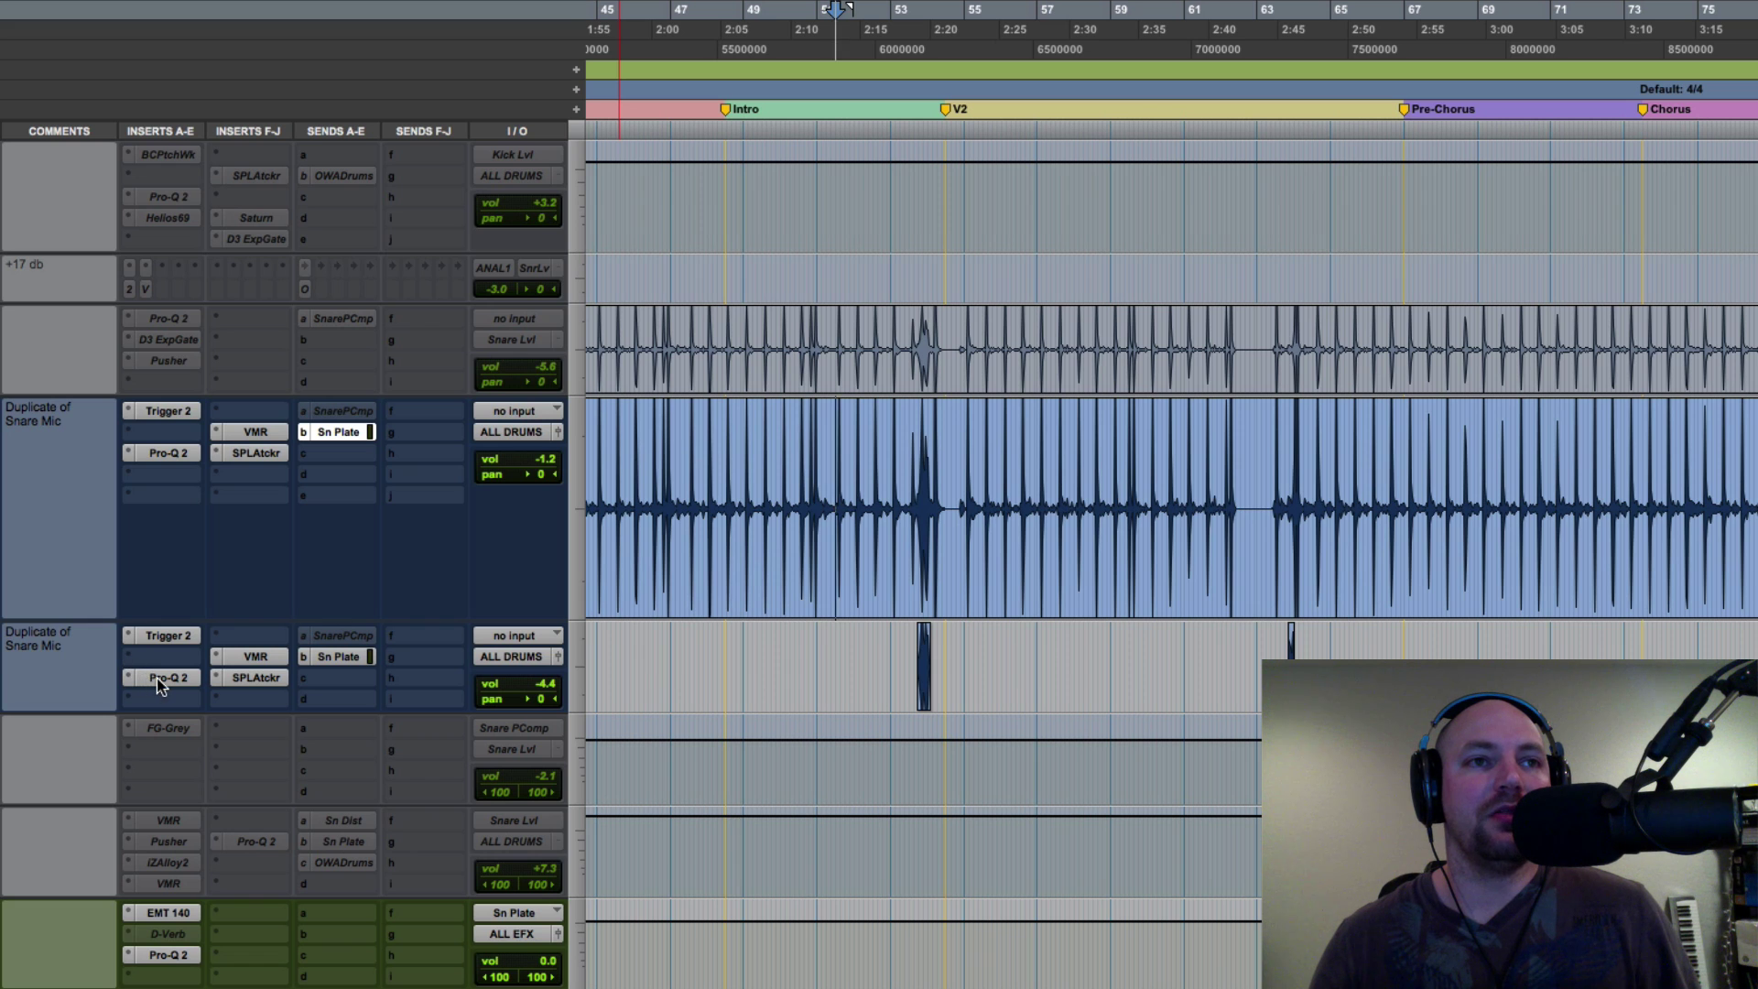
- Insert Virtual Mix Rack after the Pro-Q 2 on the Sn Plate track and load the FG-116 compressor in slot A
left_click(134, 978)
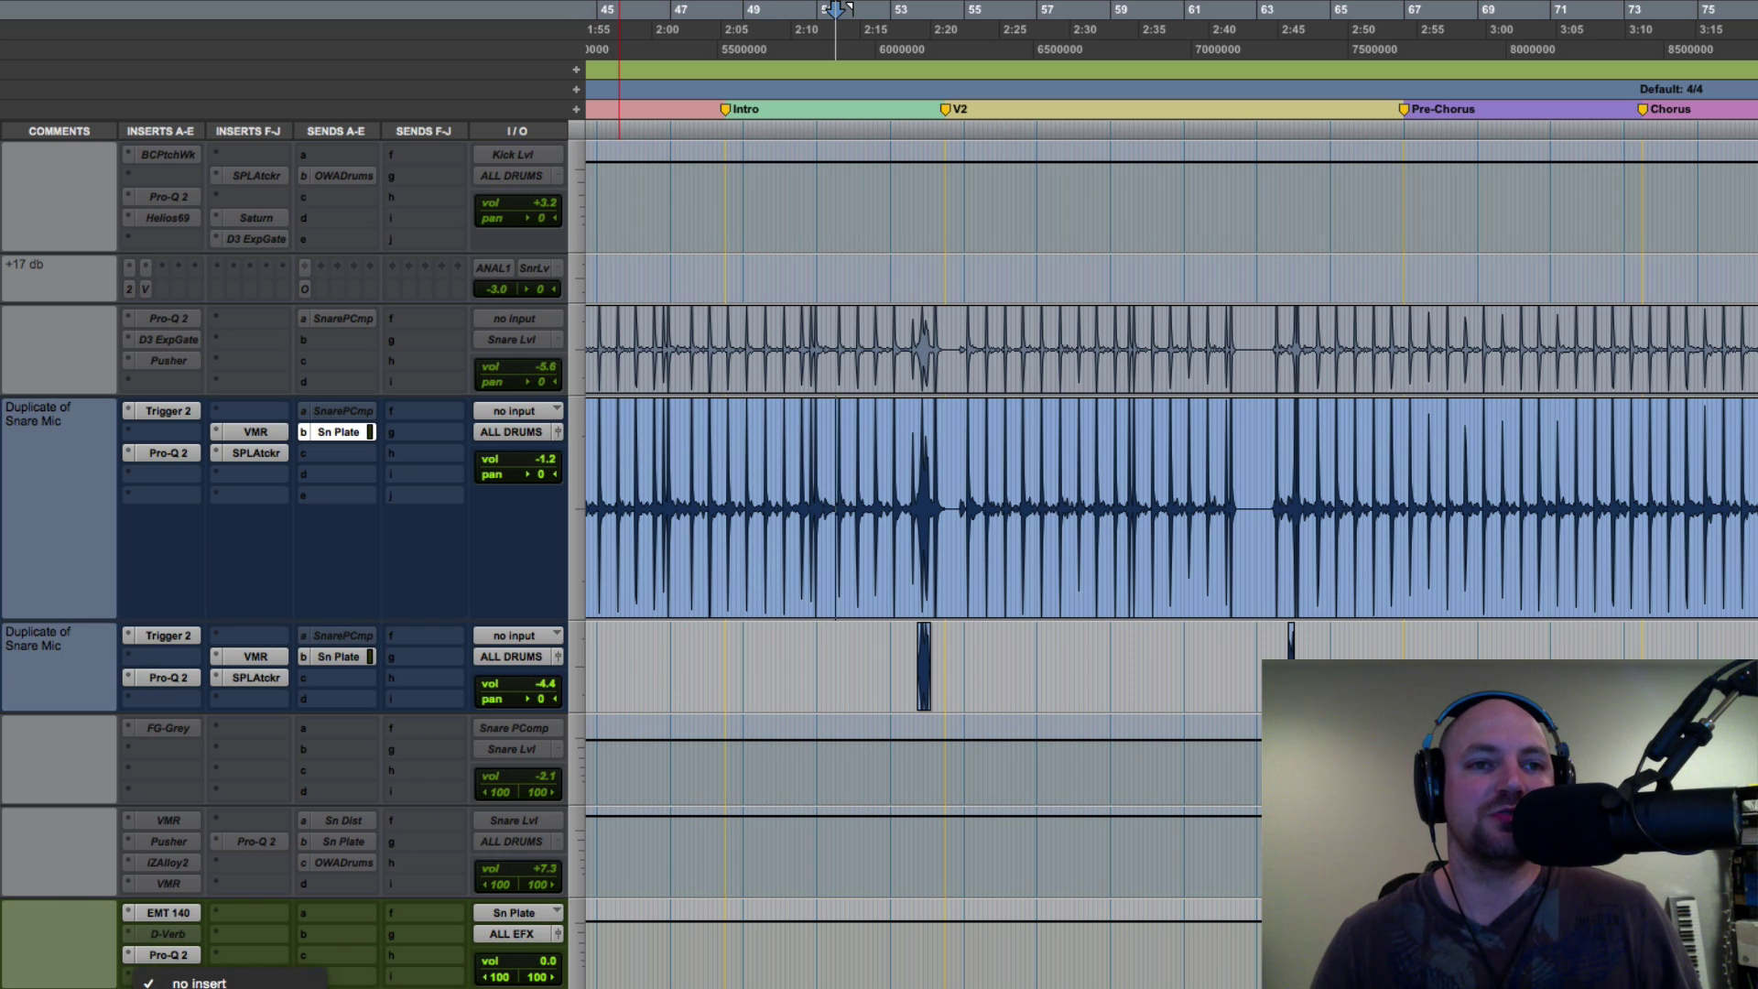
left_click(174, 983)
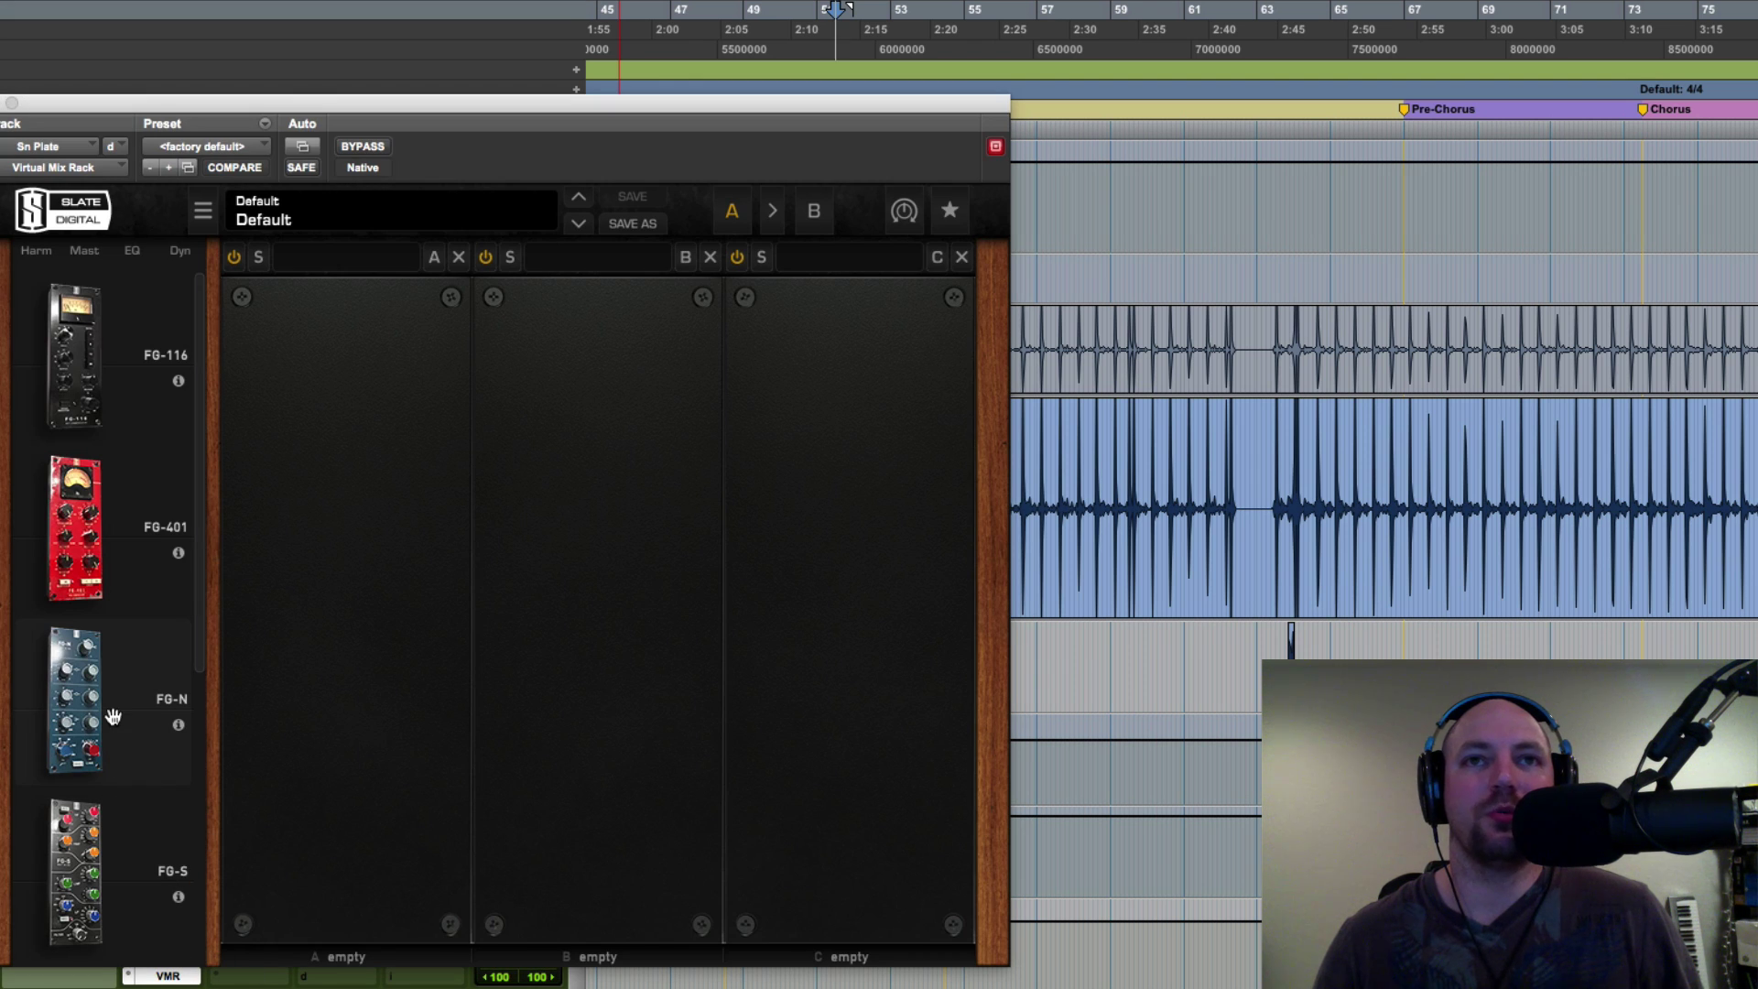
scroll(113, 715, "down", 5)
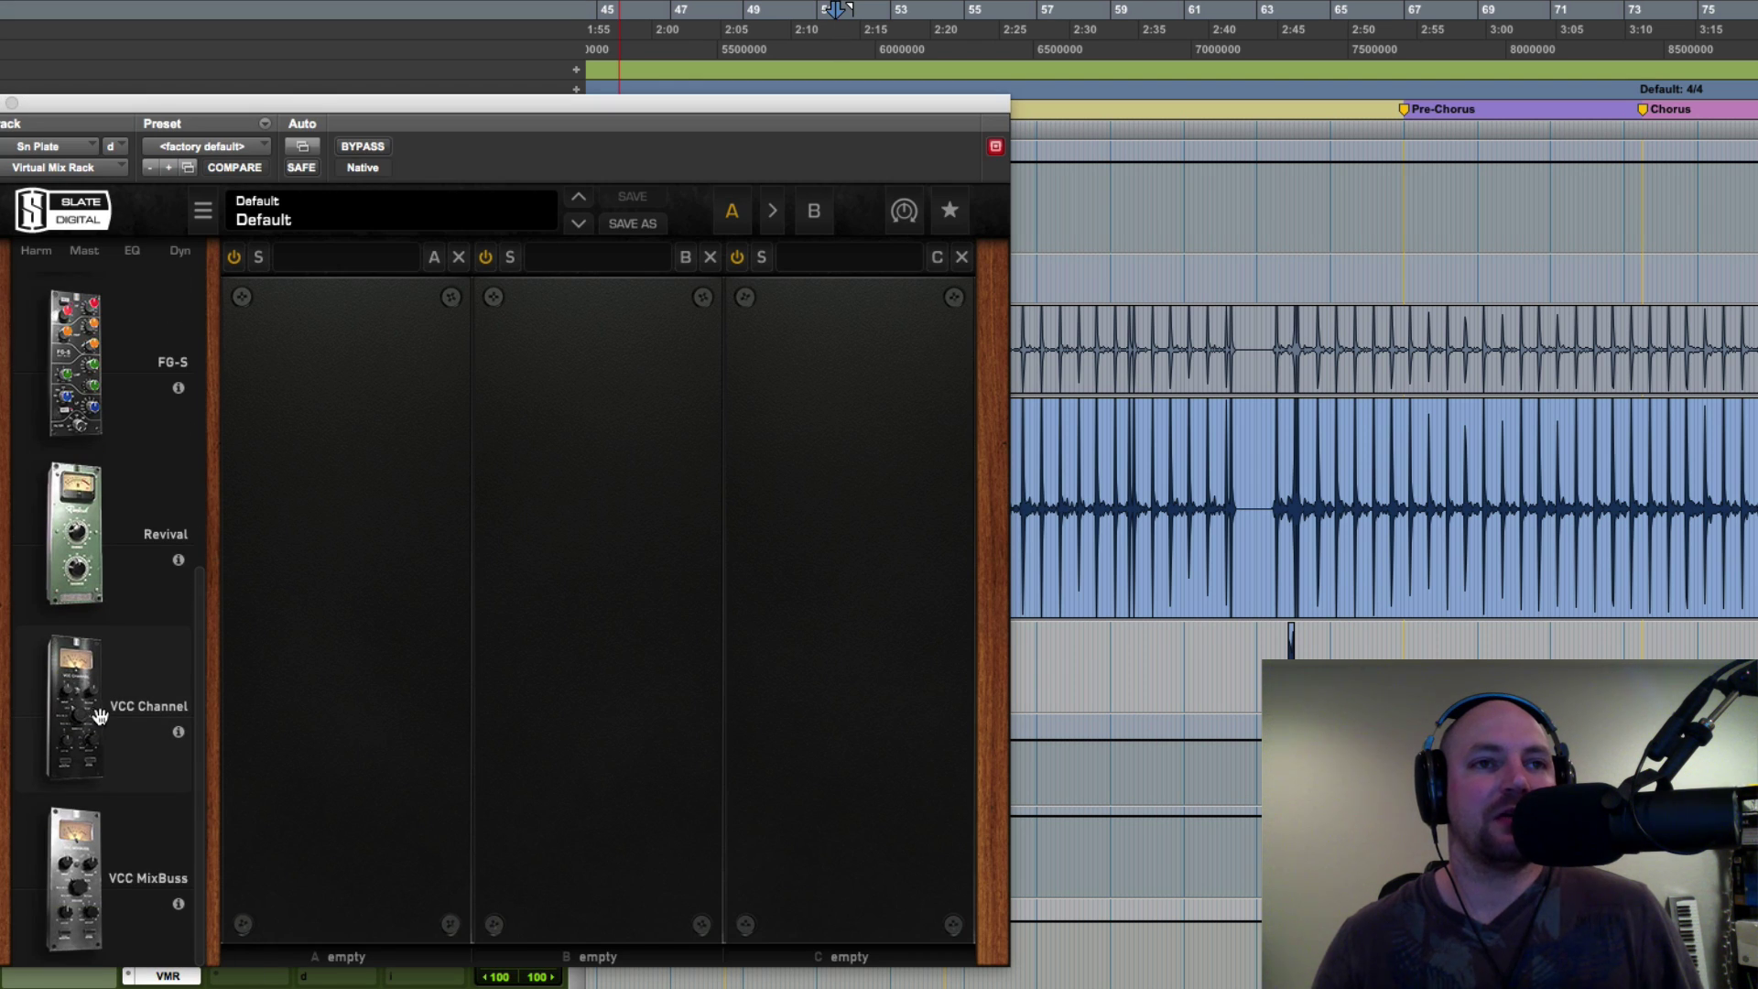
scroll(100, 722, "up", 5)
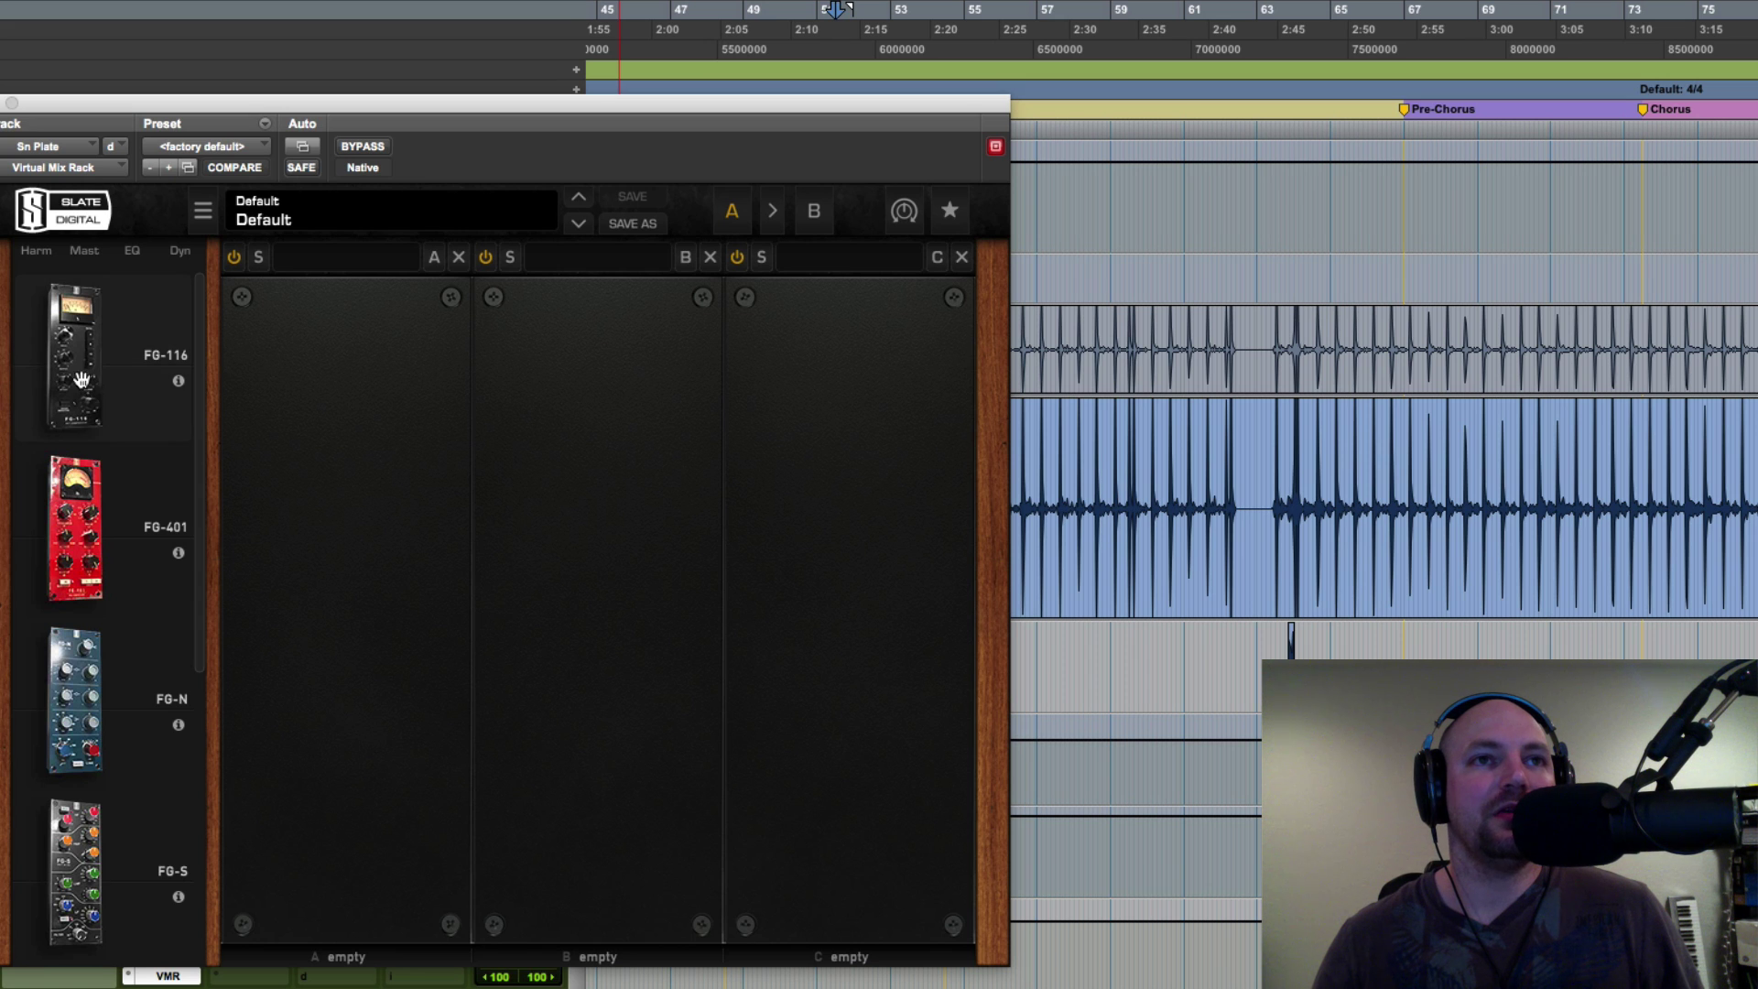
left_click_drag(81, 379, 293, 558)
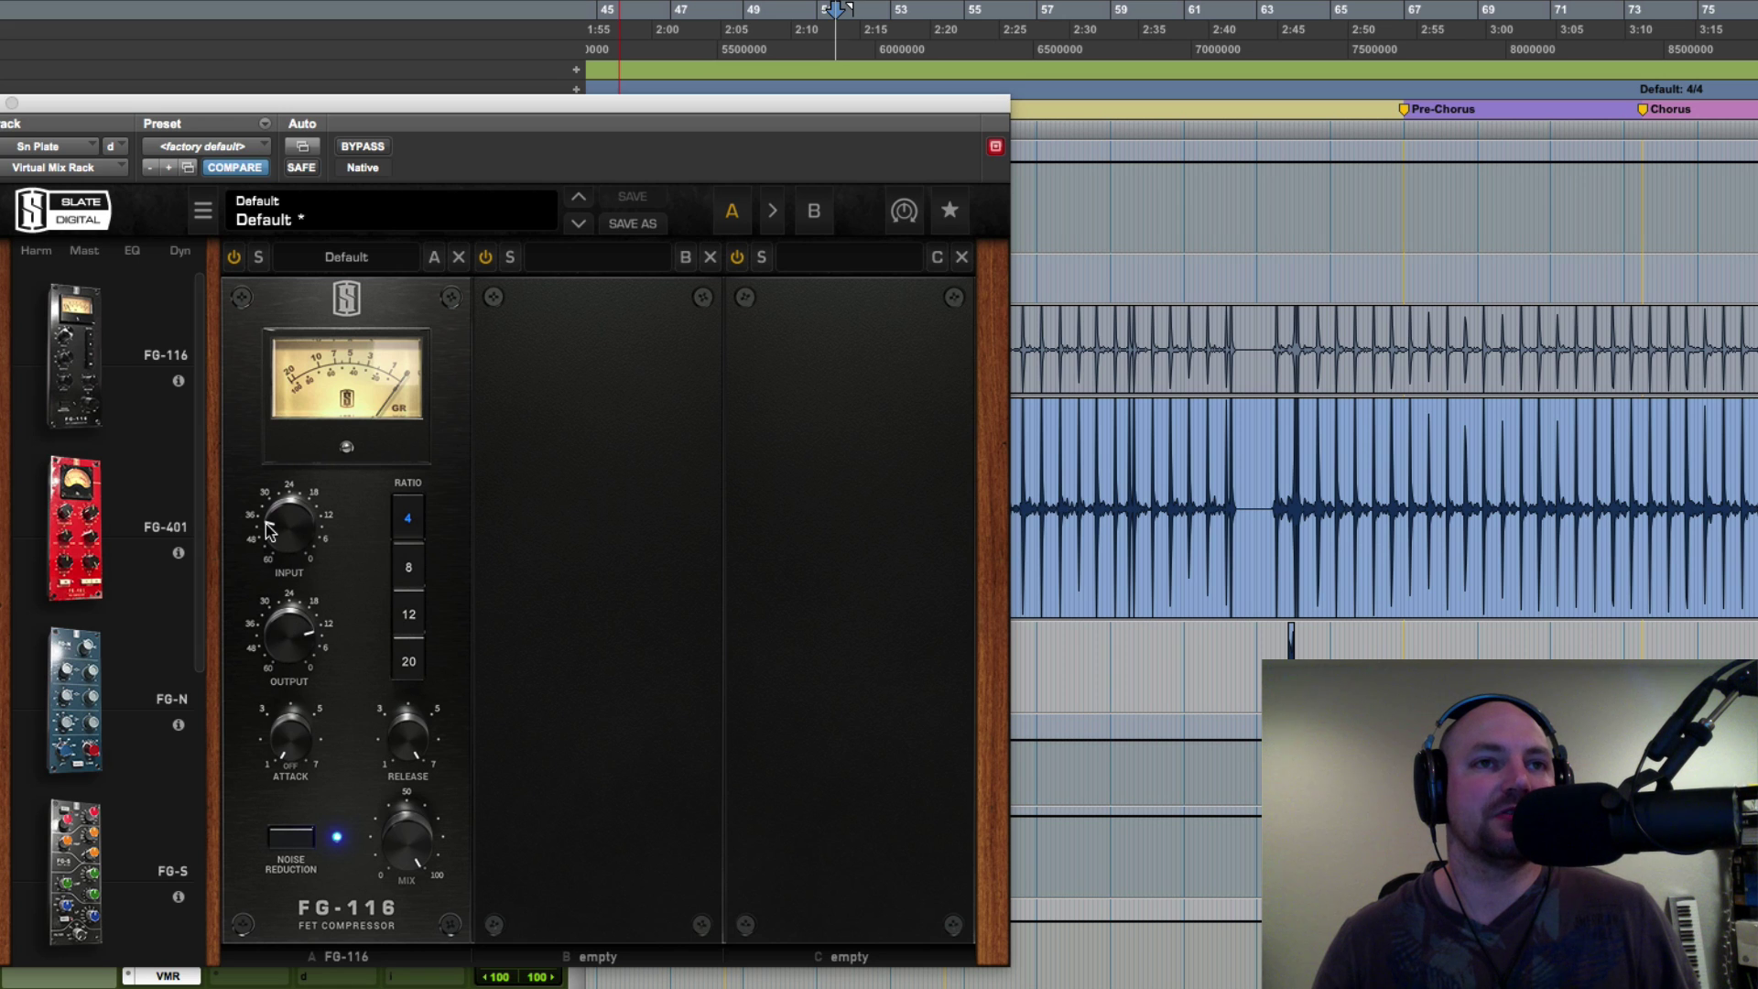
- Set the FG-116 input slightly below −25 dB, compare the reverb with the rack bypassed and active, and close the rack
mouse_move(268, 530)
left_mouse_down()
mouse_move(269, 489)
mouse_move(272, 524)
left_mouse_up()
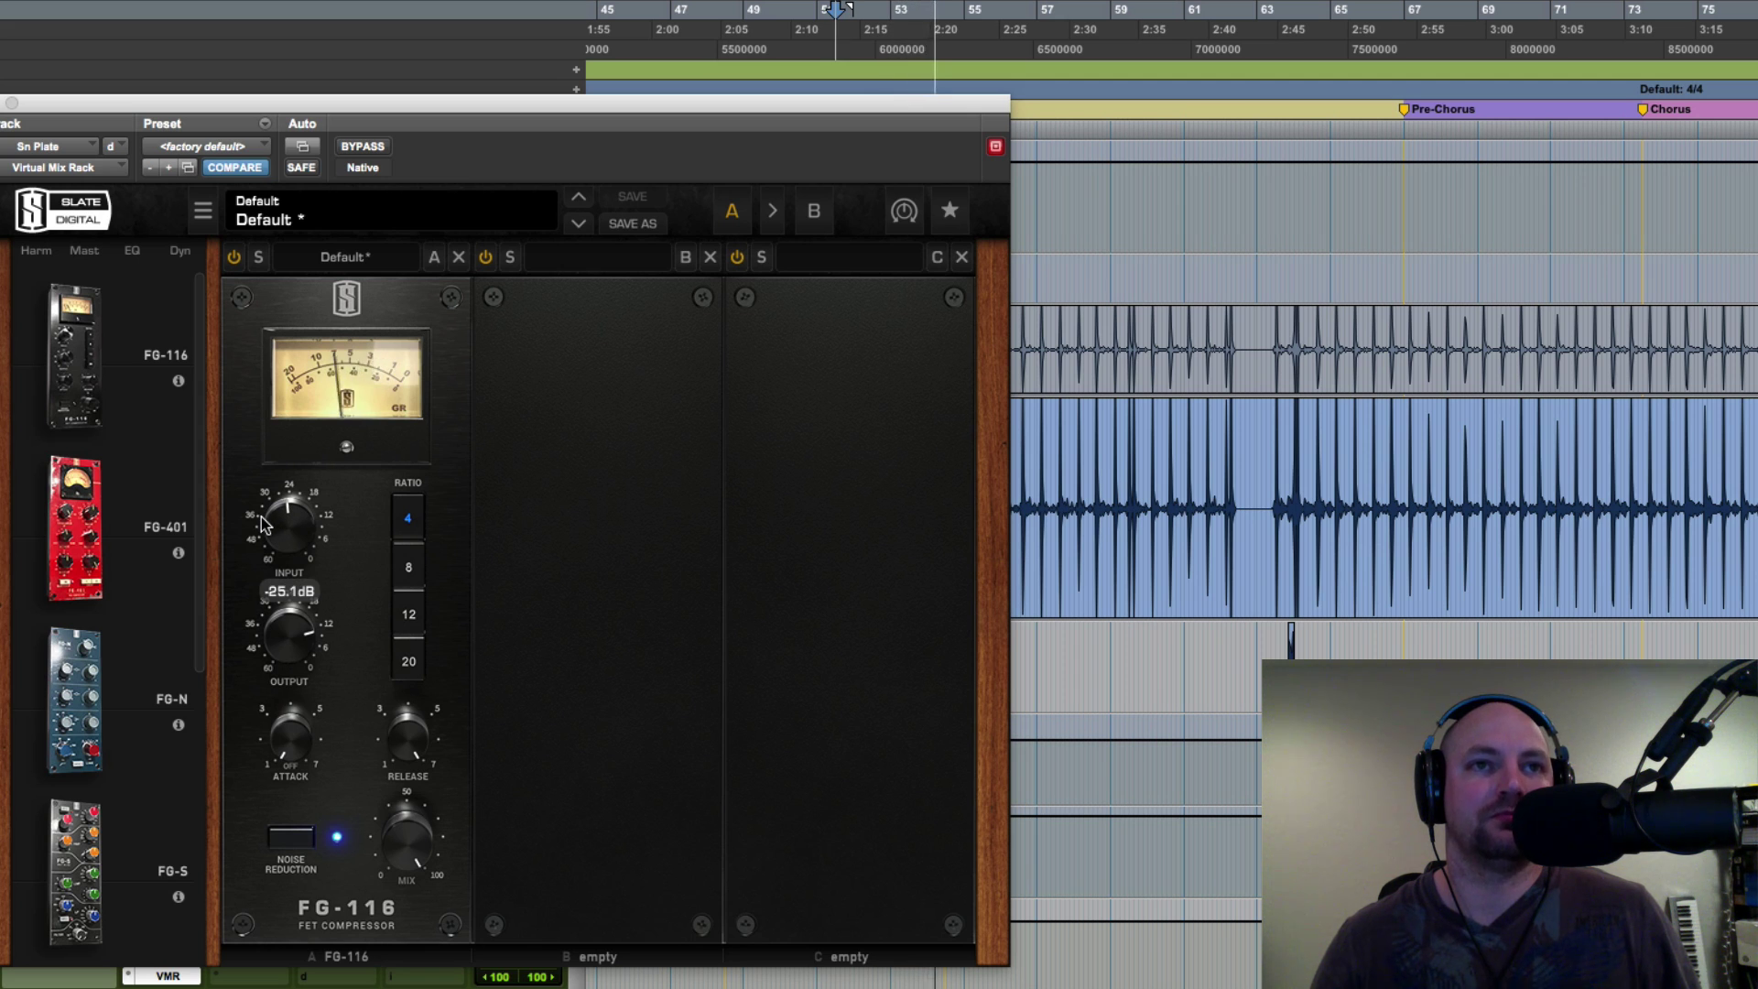
left_click_drag(263, 523, 261, 530)
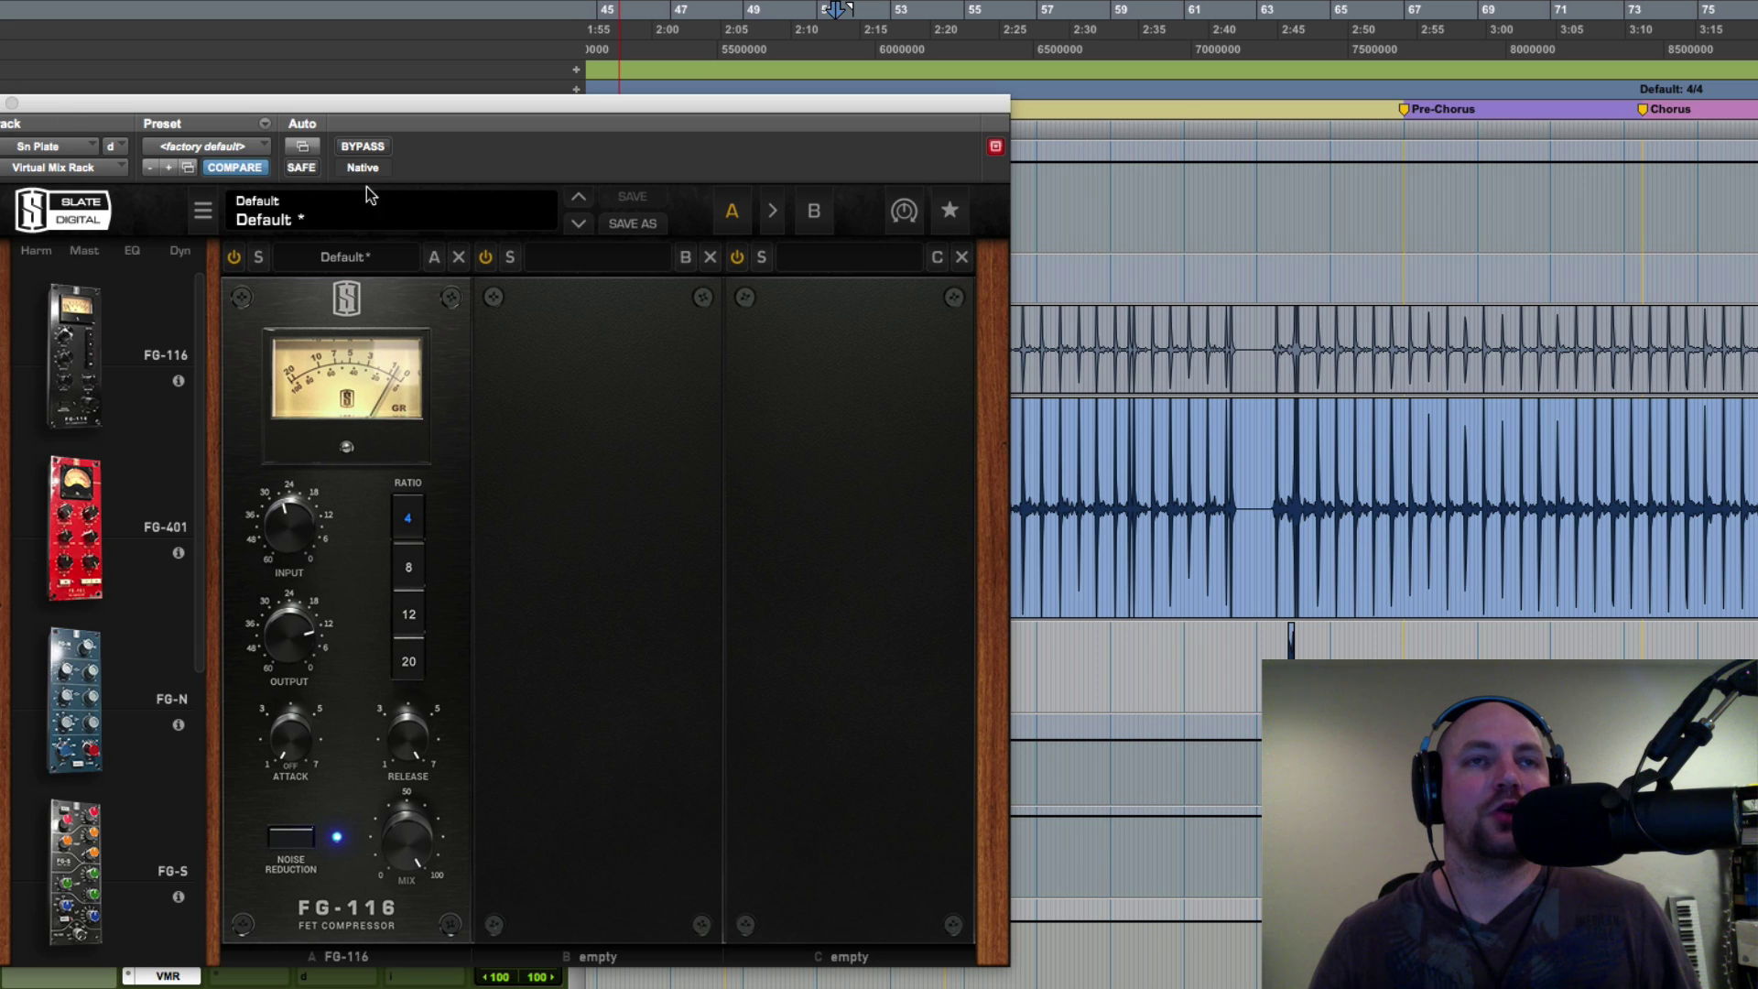
left_click(362, 148)
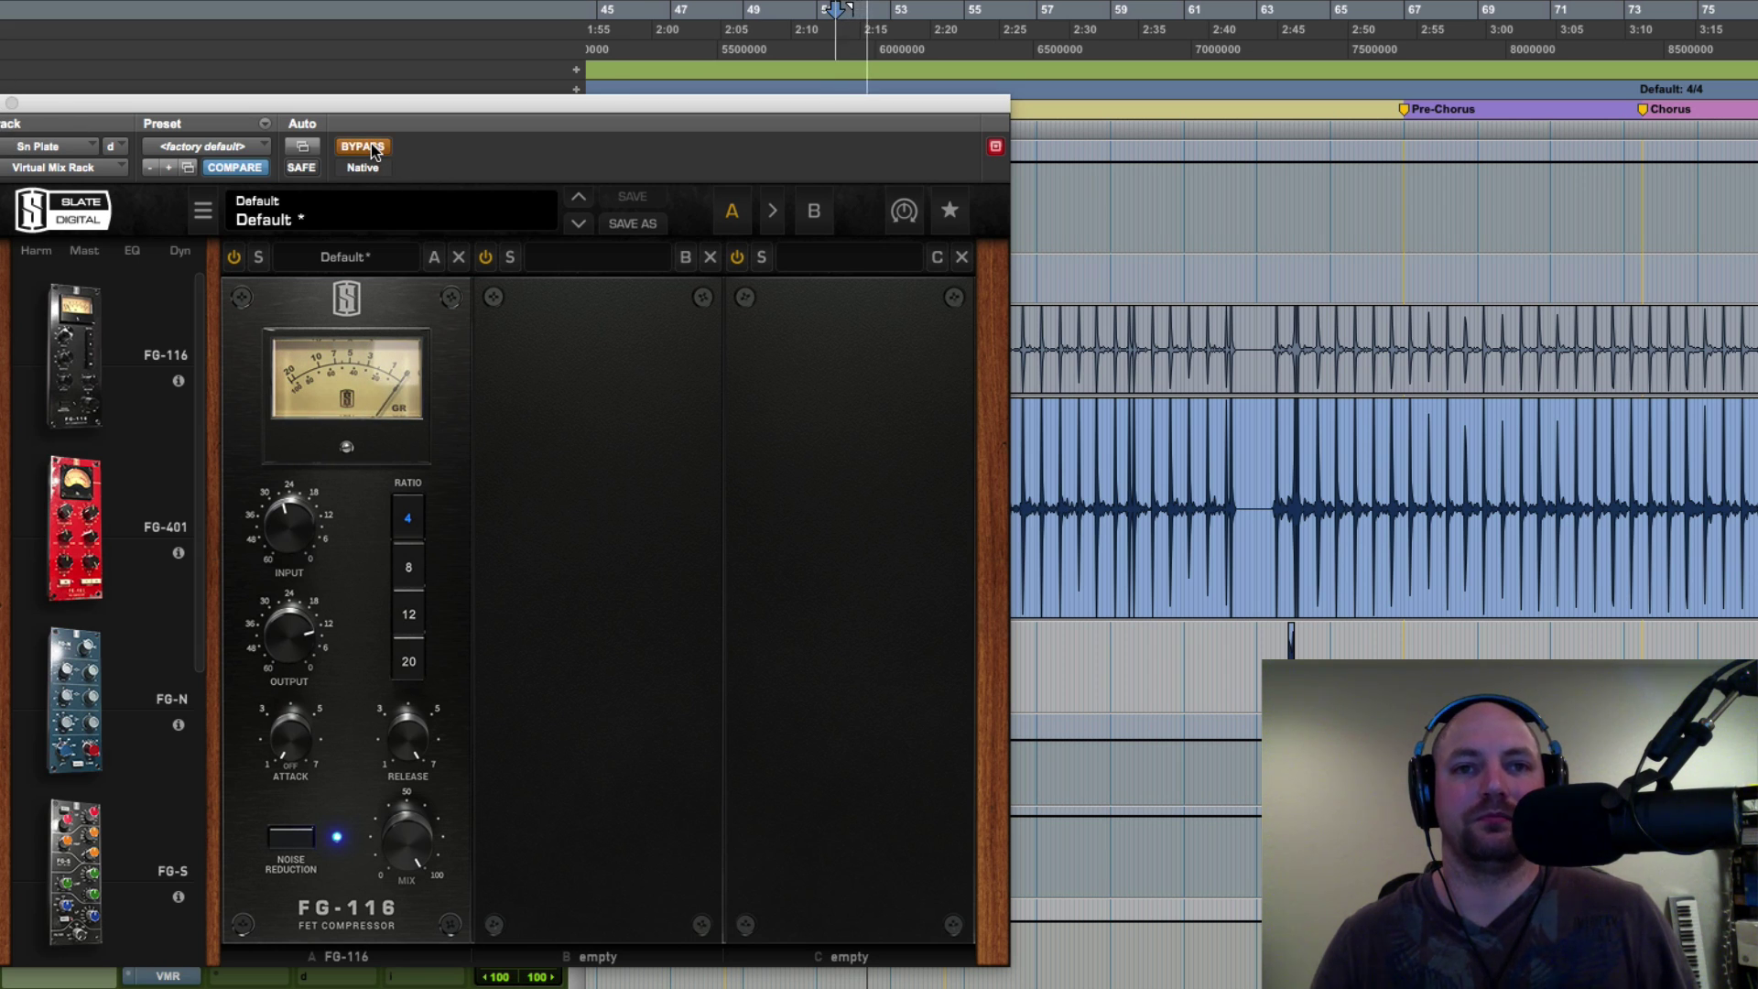
left_click(371, 148)
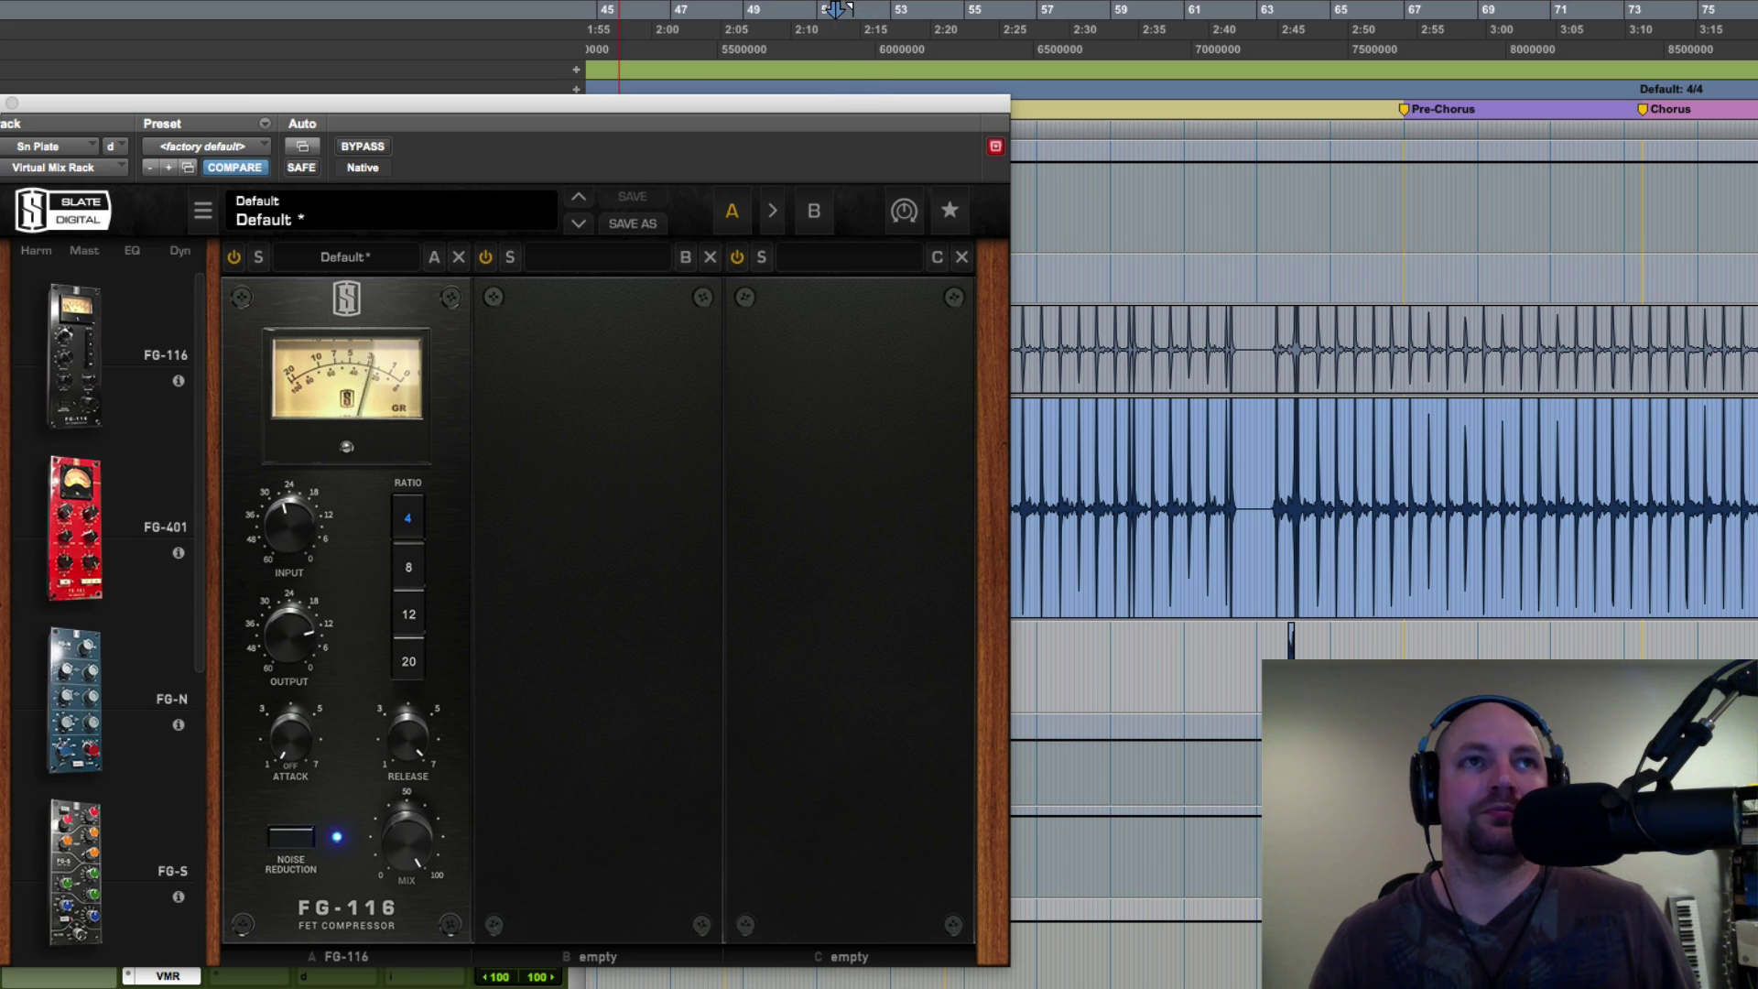
left_click(12, 103)
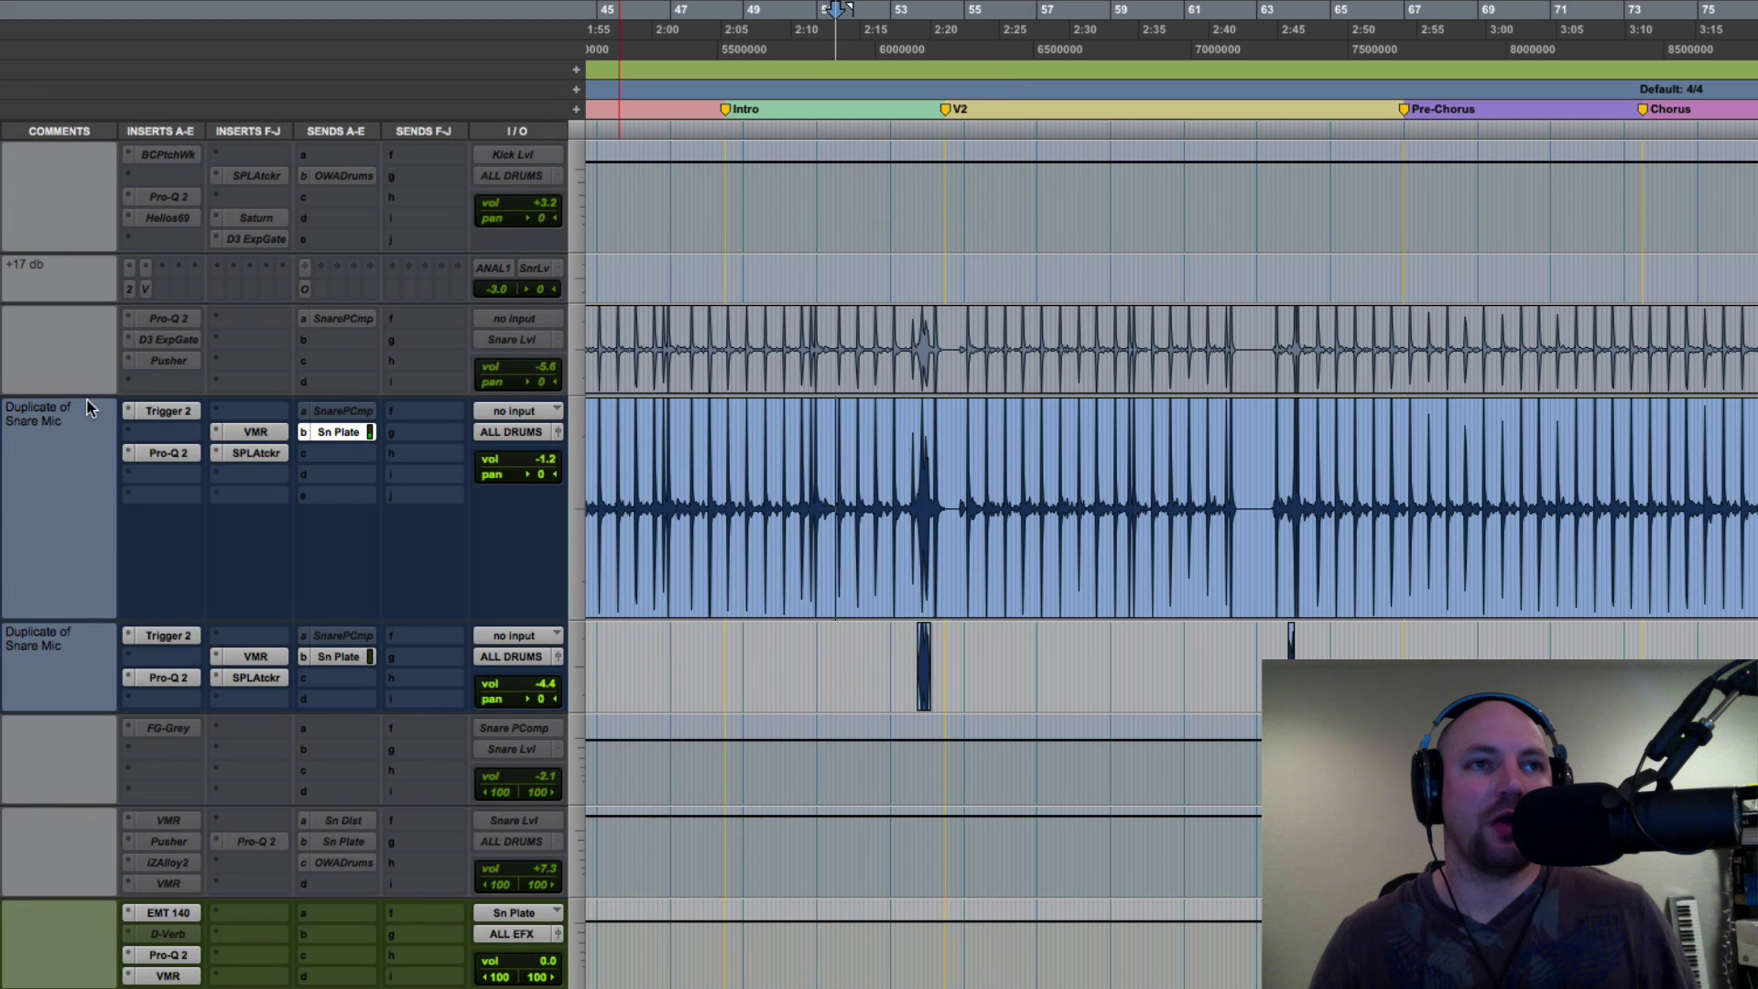
- Check the Trigger 2 plug-in on the Sn Ghosts track and close it
left_click(163, 638)
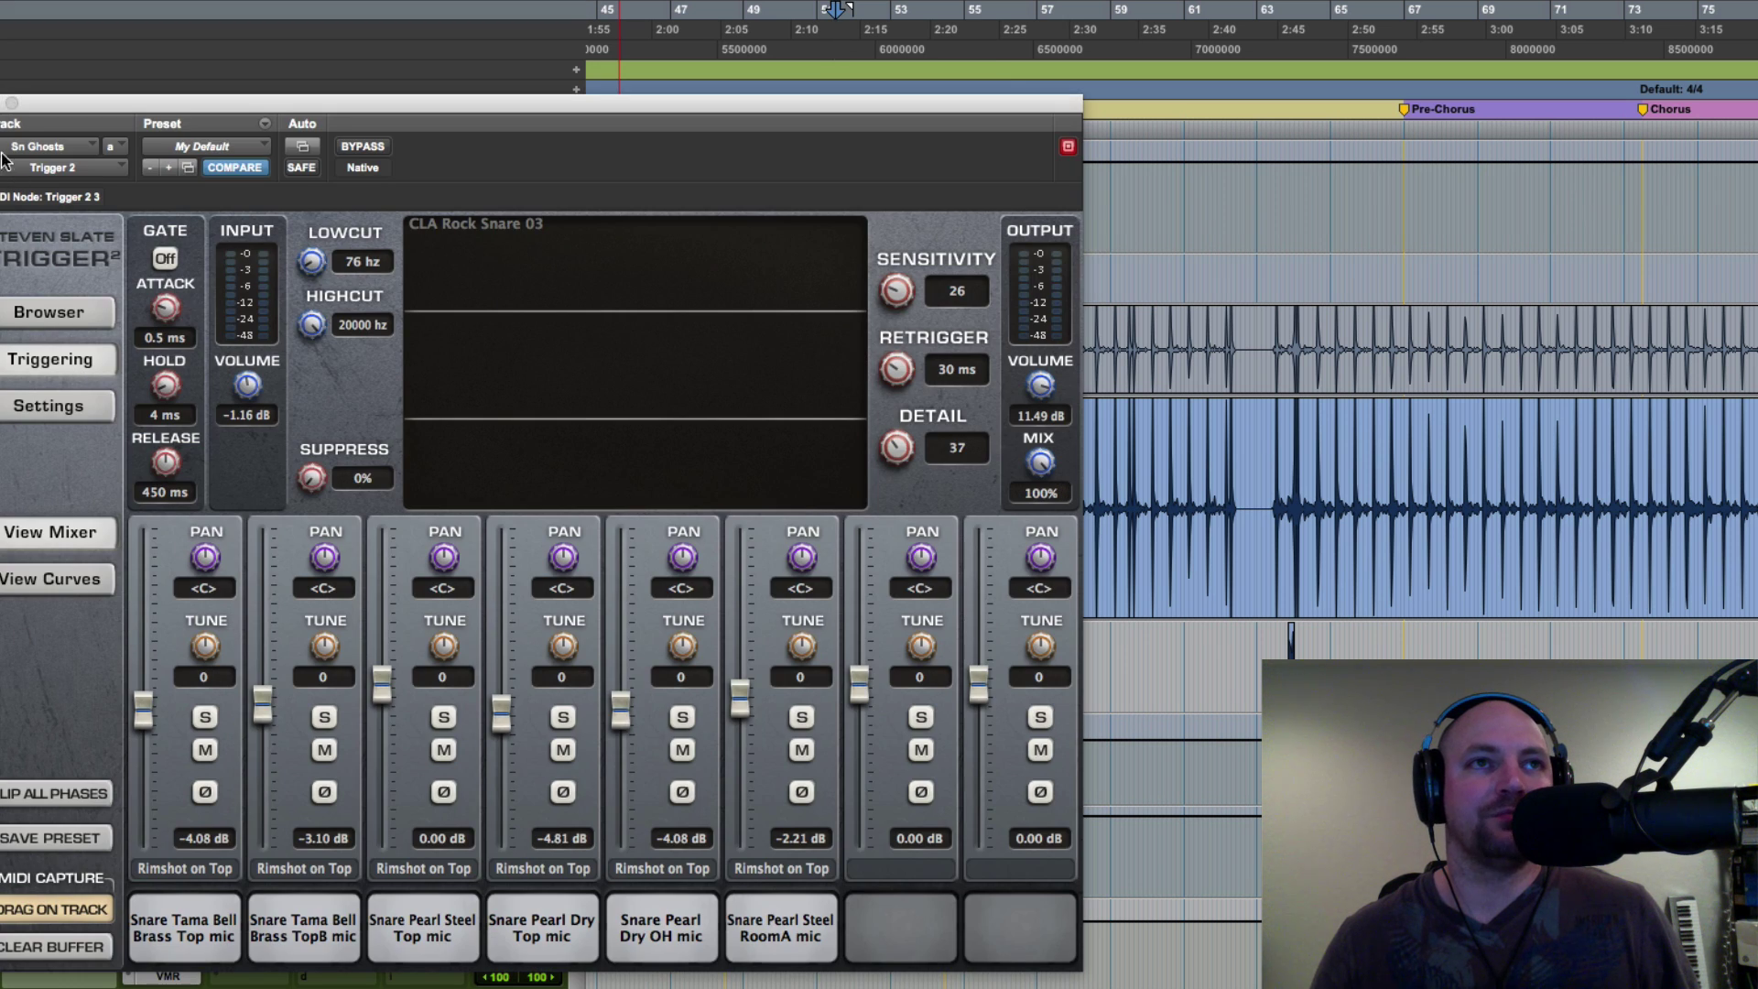
key("super+w")
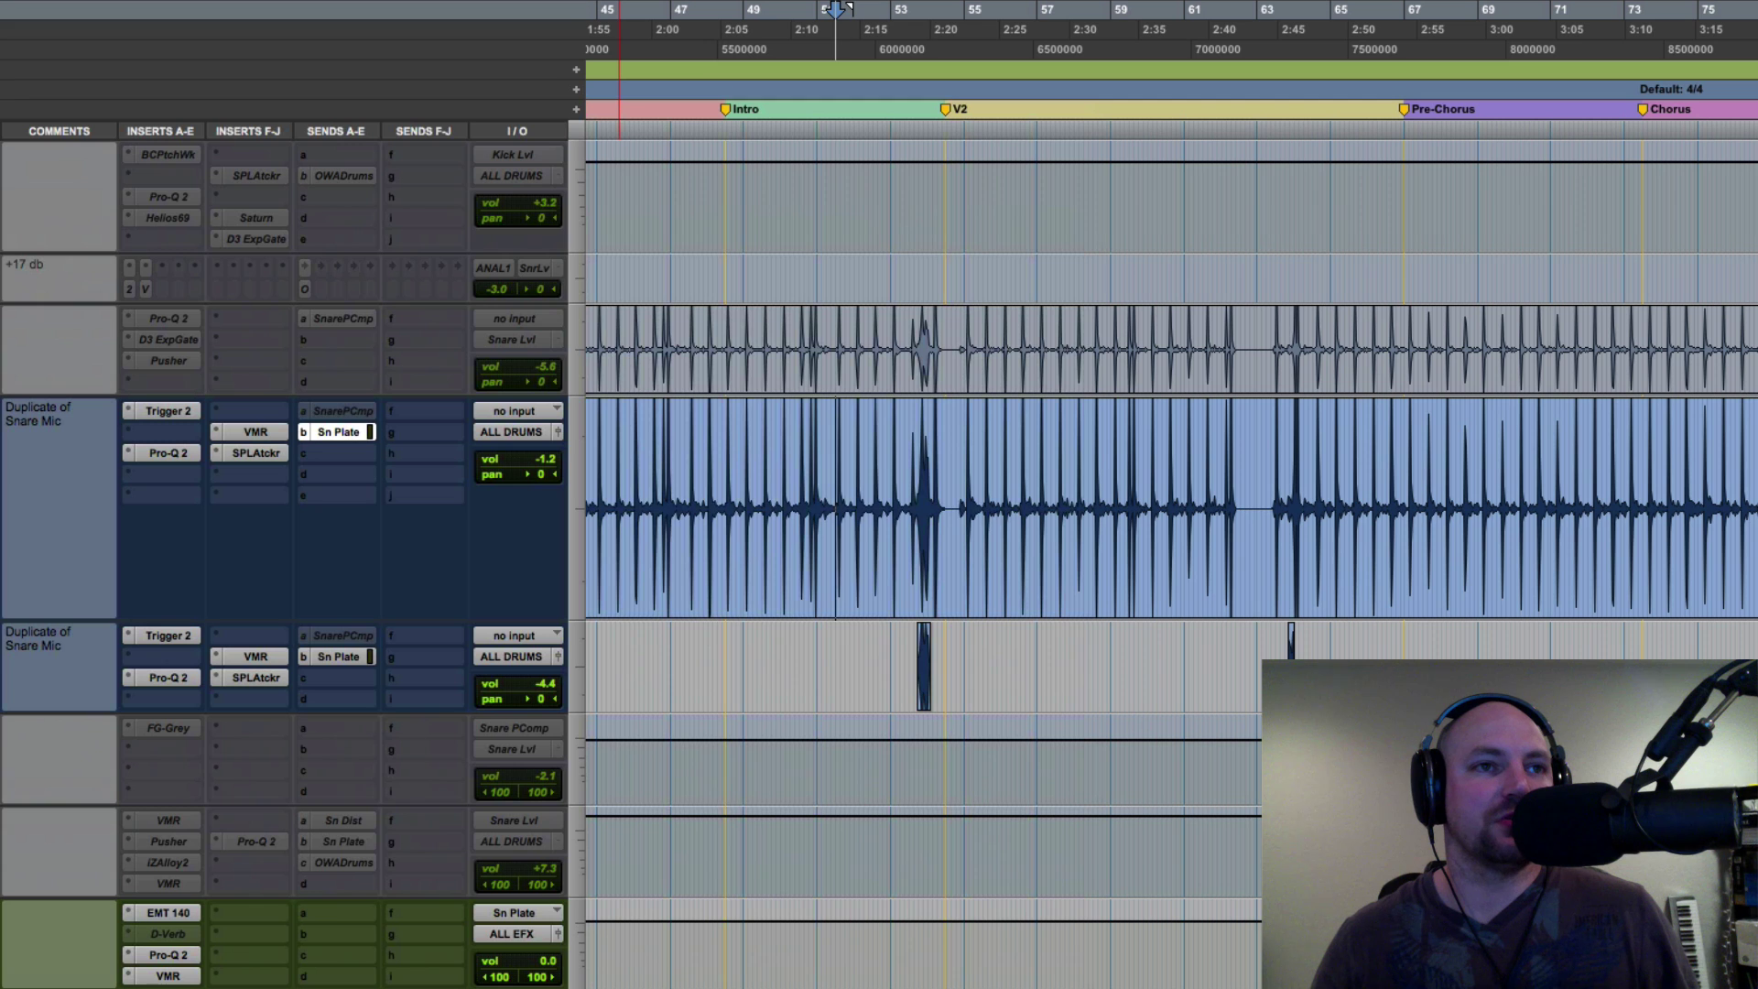
- Audition the snare plate with the EMT 140 open and try to shorten plate B's reverberation time
left_click(168, 913)
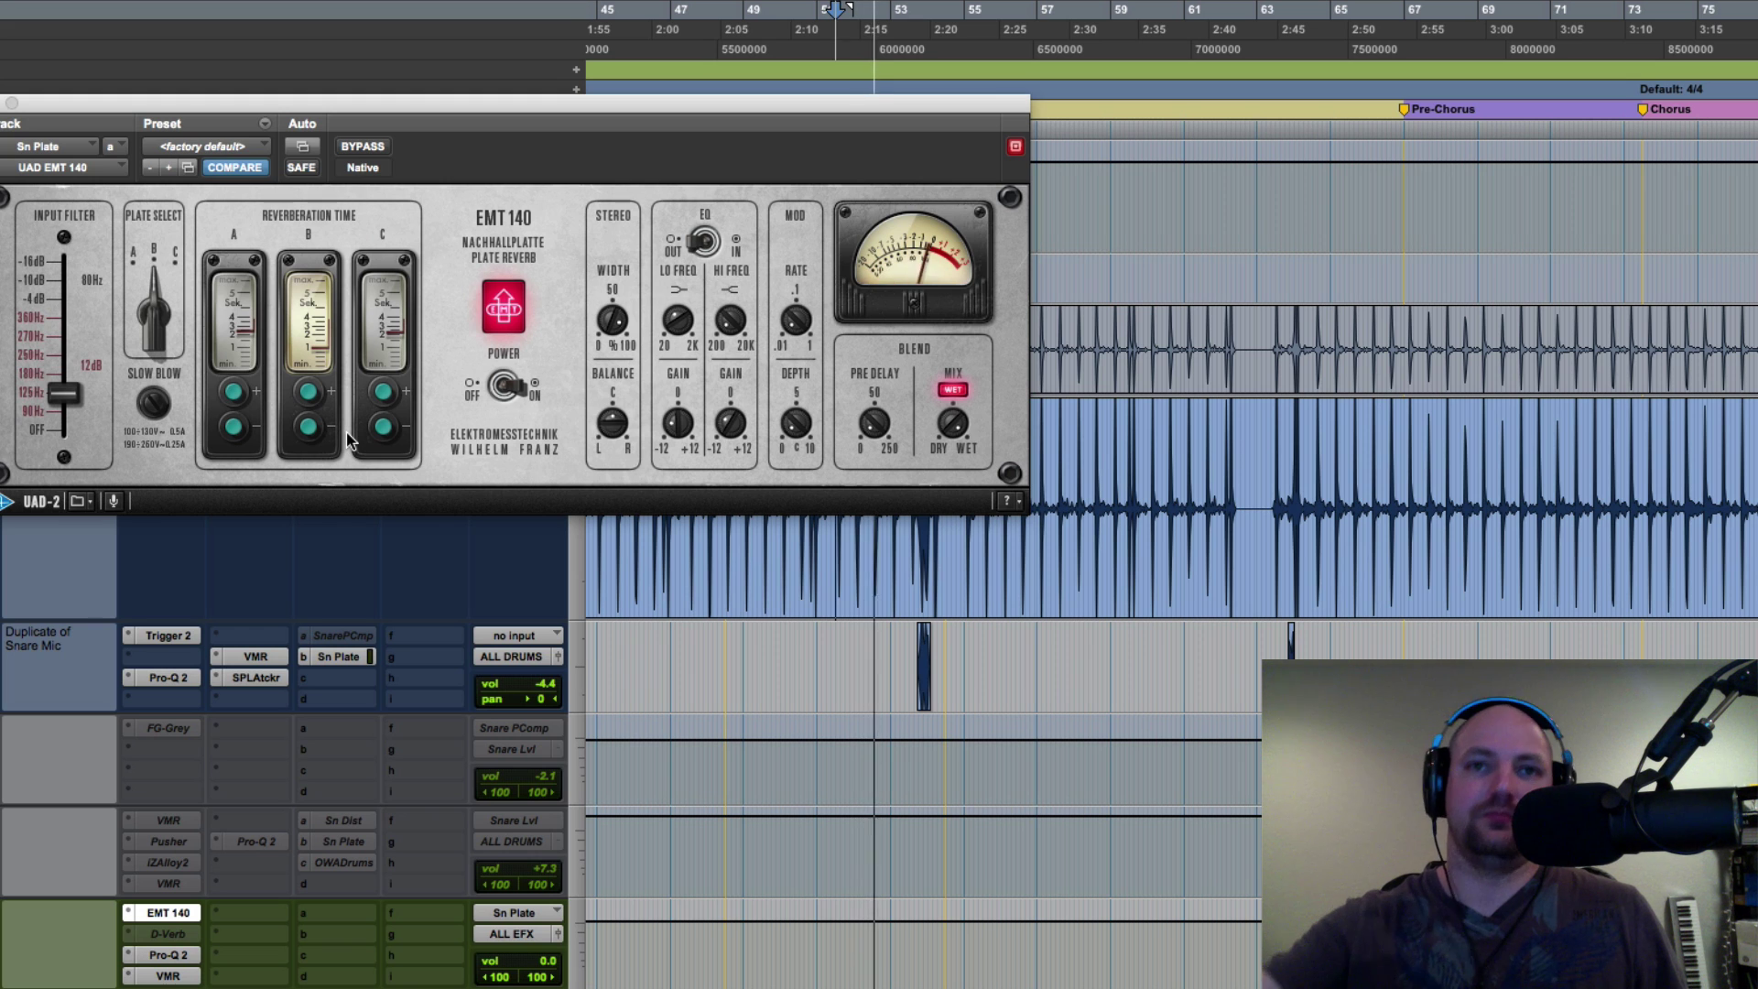
key("space")
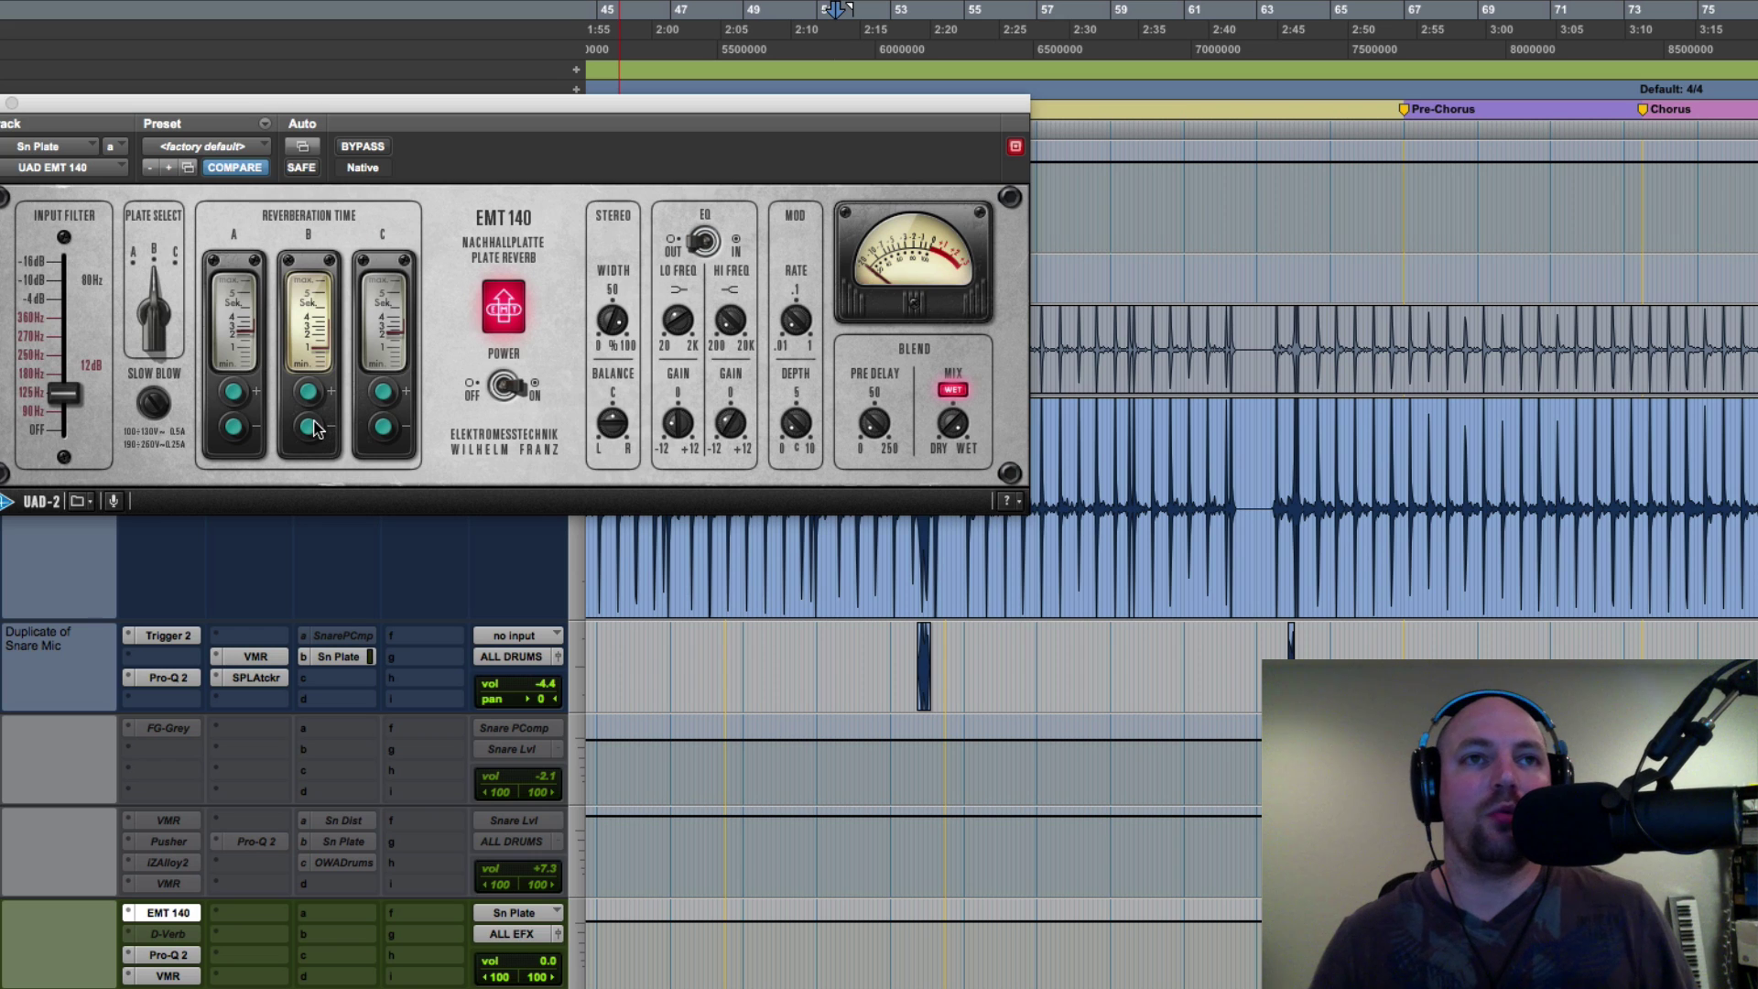
left_click(311, 427)
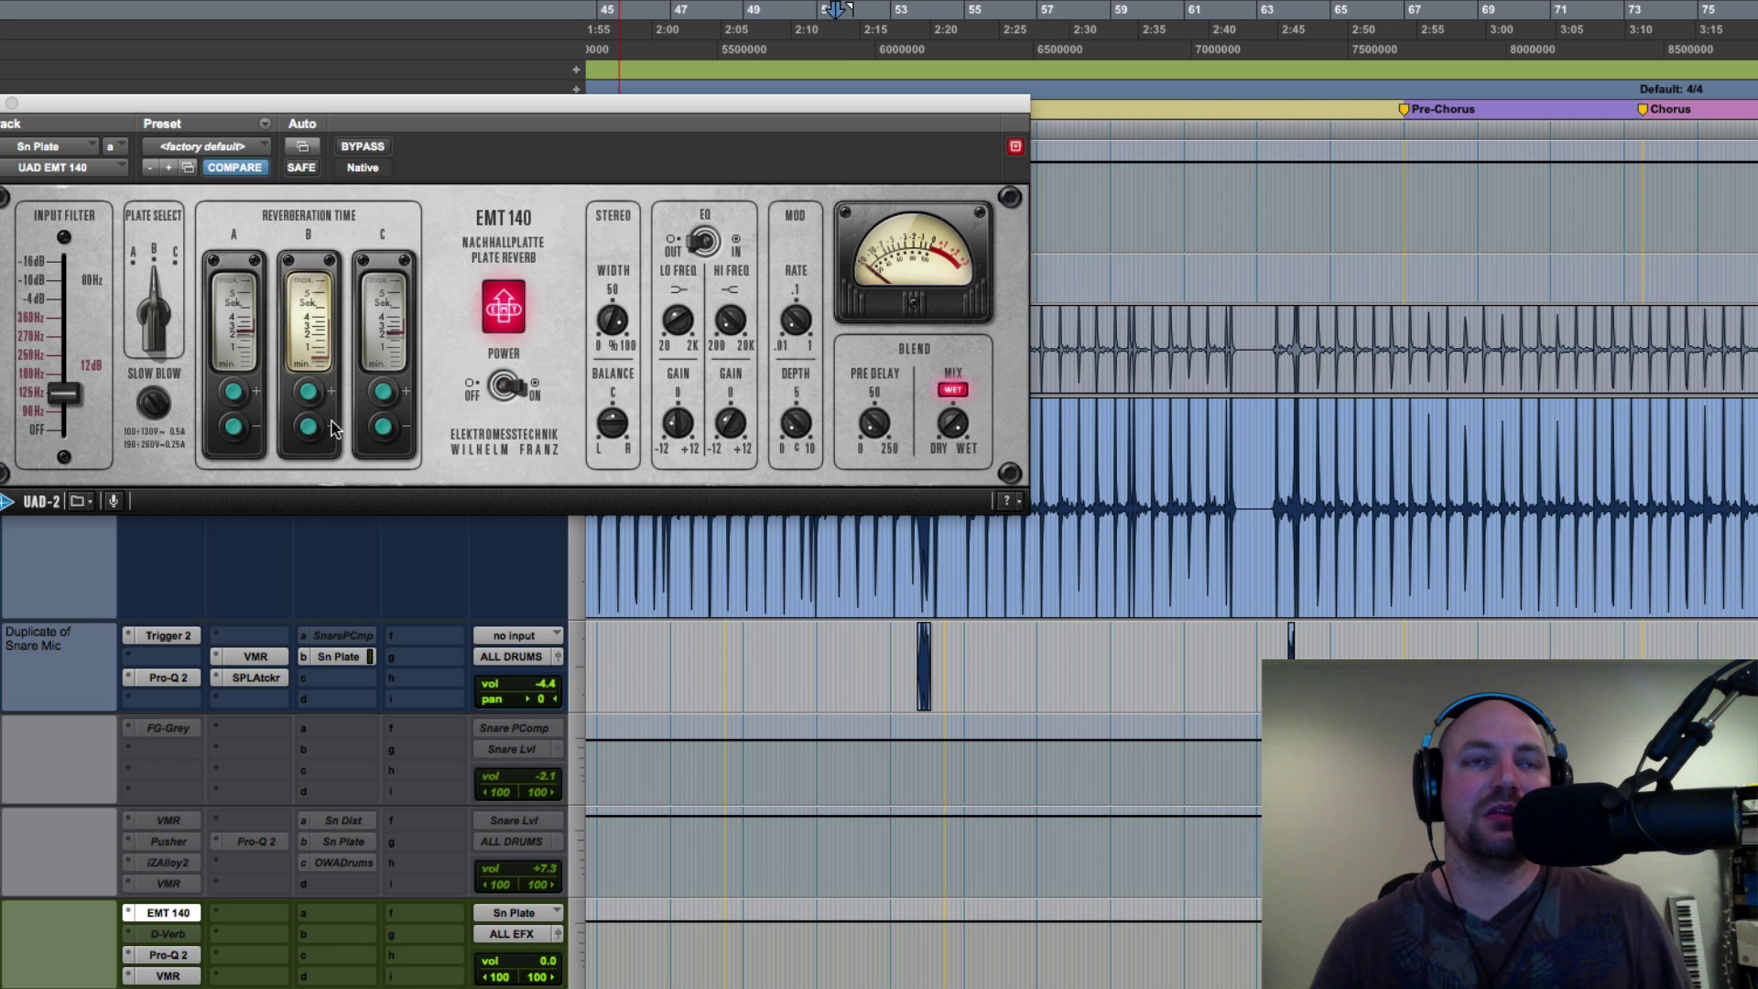
- Audition the snare plate's reverberation once more and close the EMT 140
key("space")
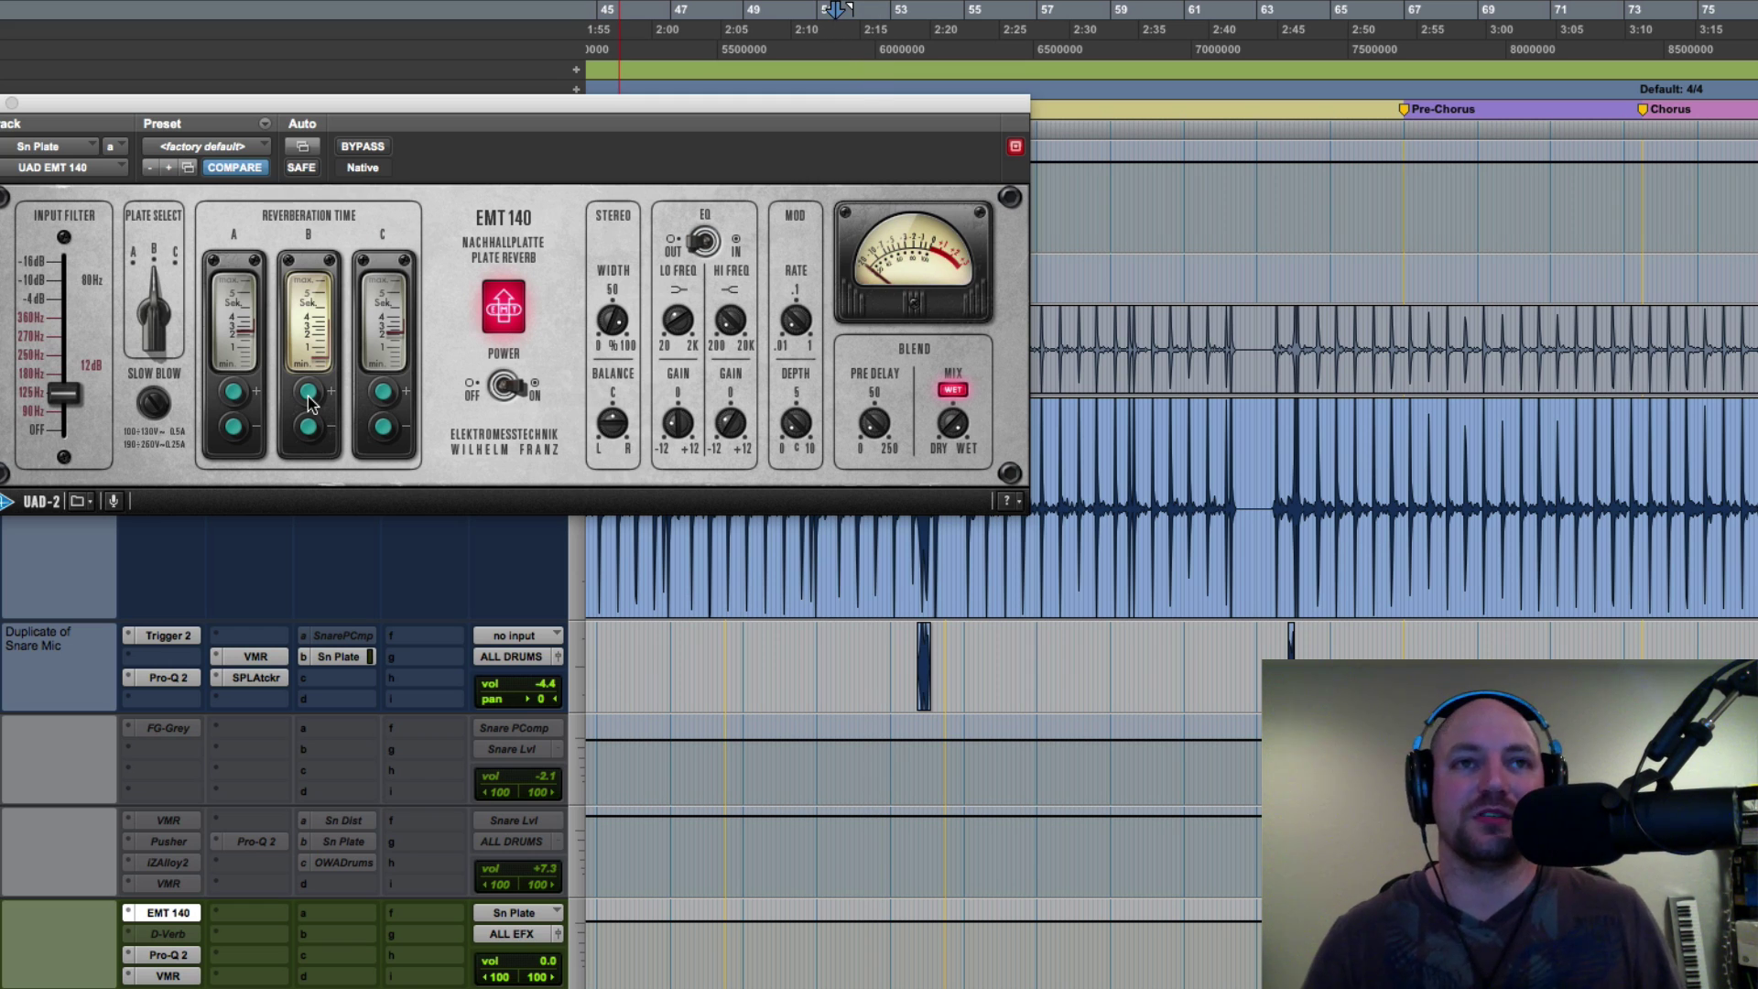
key("space")
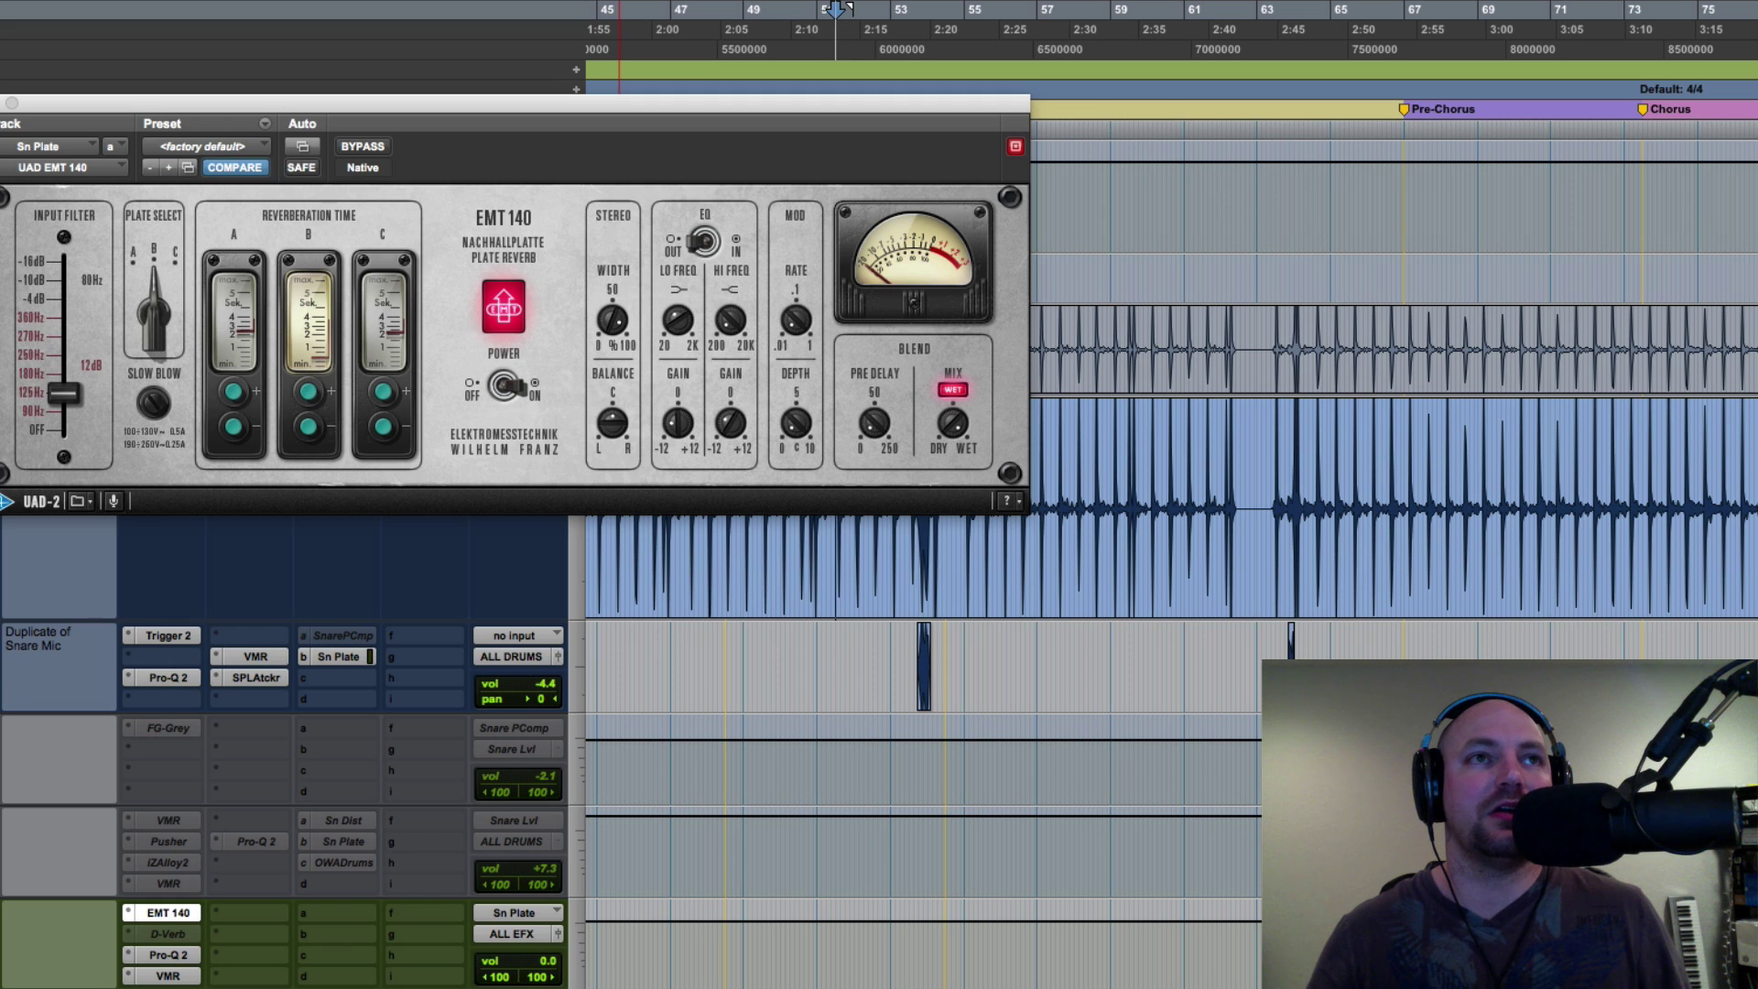
key("super+w")
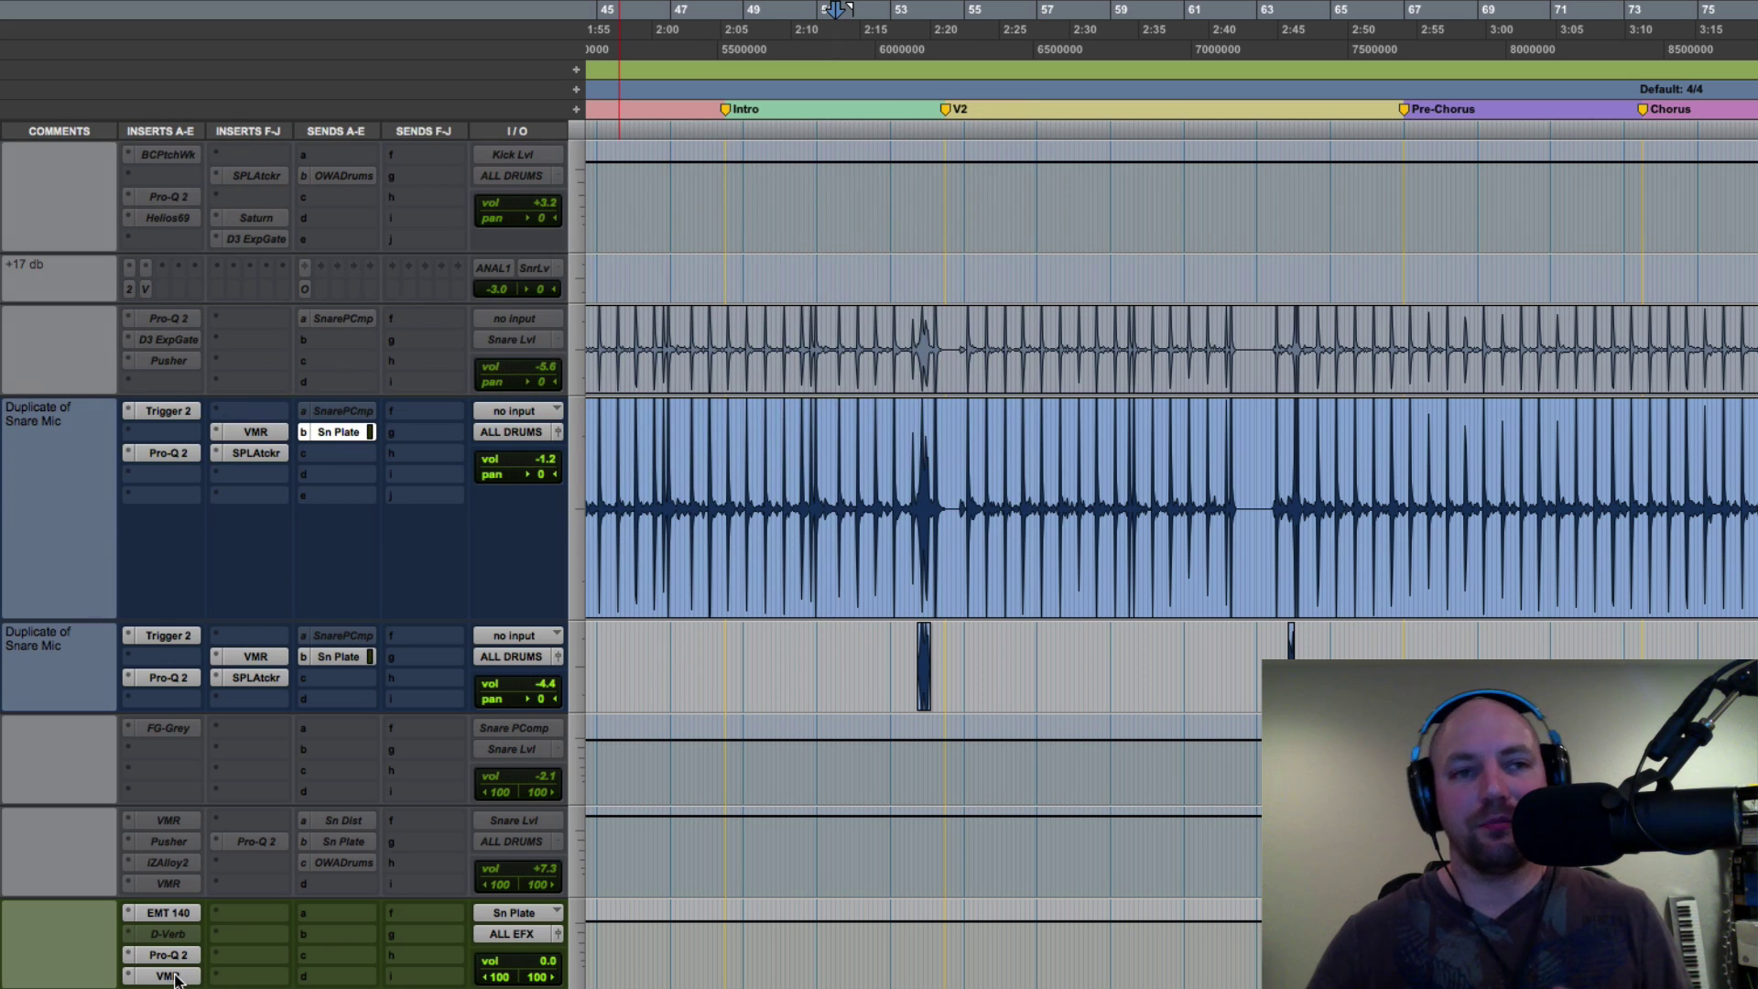
- Insert a second FabFilter Pro-Q 2 in slot G of the Sn Plate track and delete its default 85 Hz low cut
left_click(229, 945)
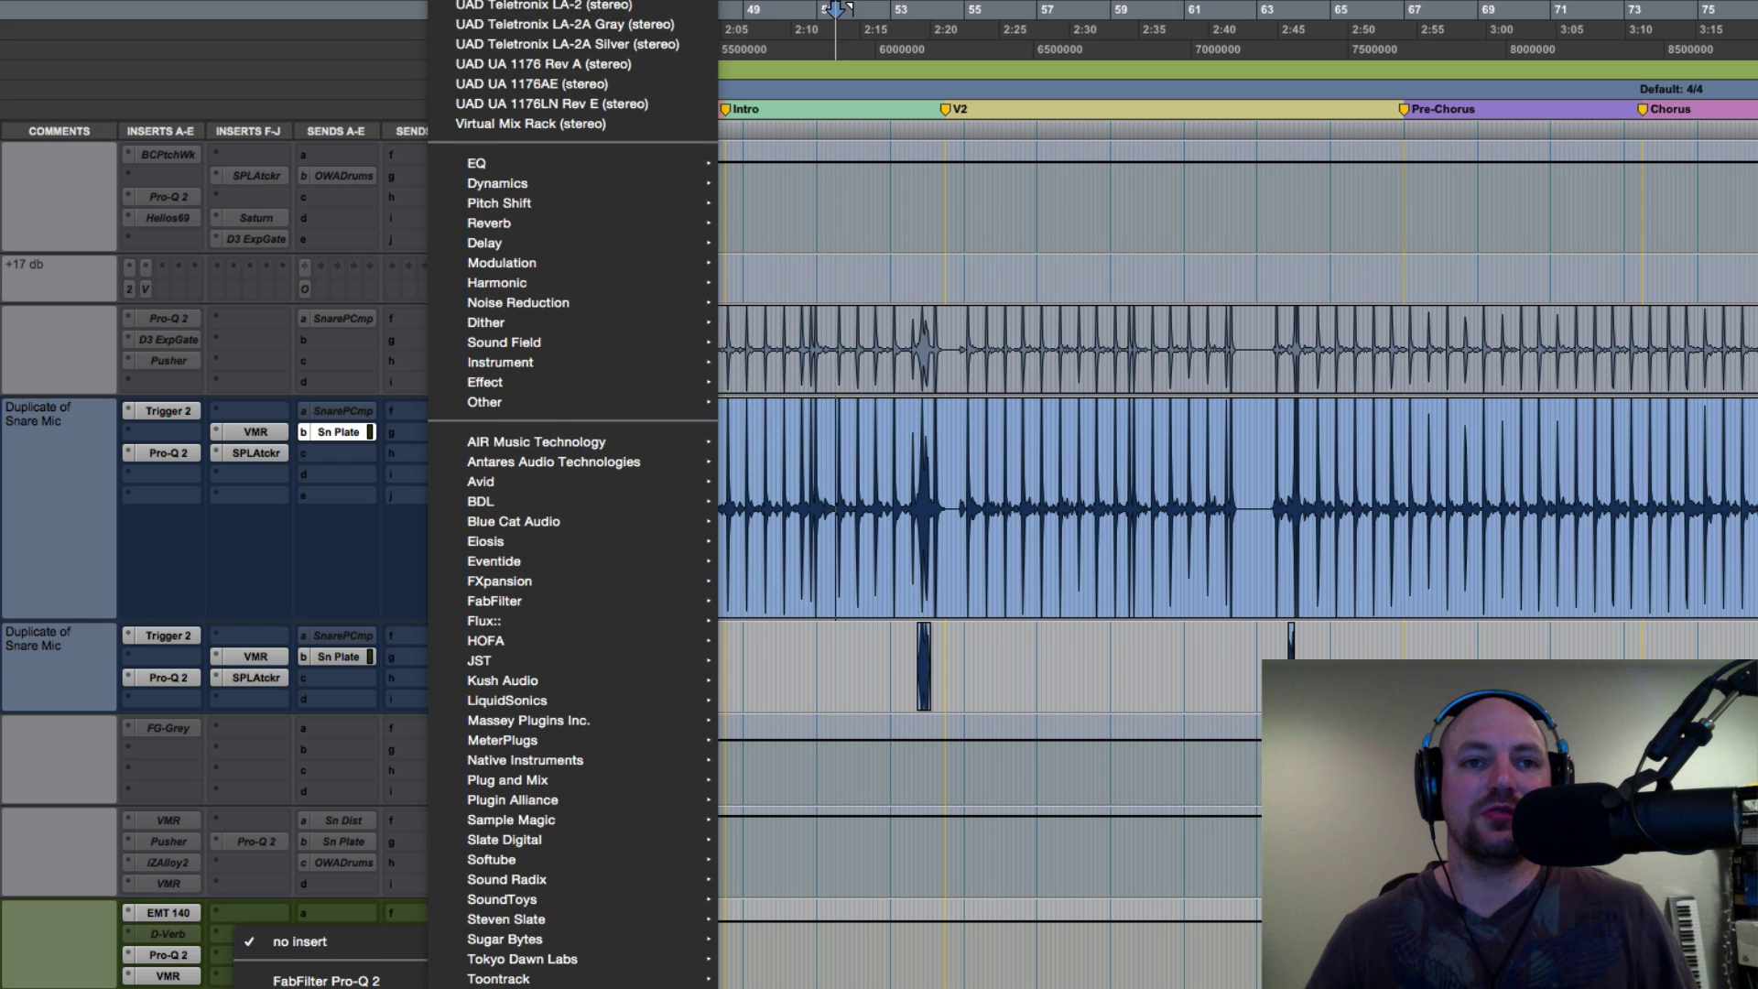
mouse_move(573, 163)
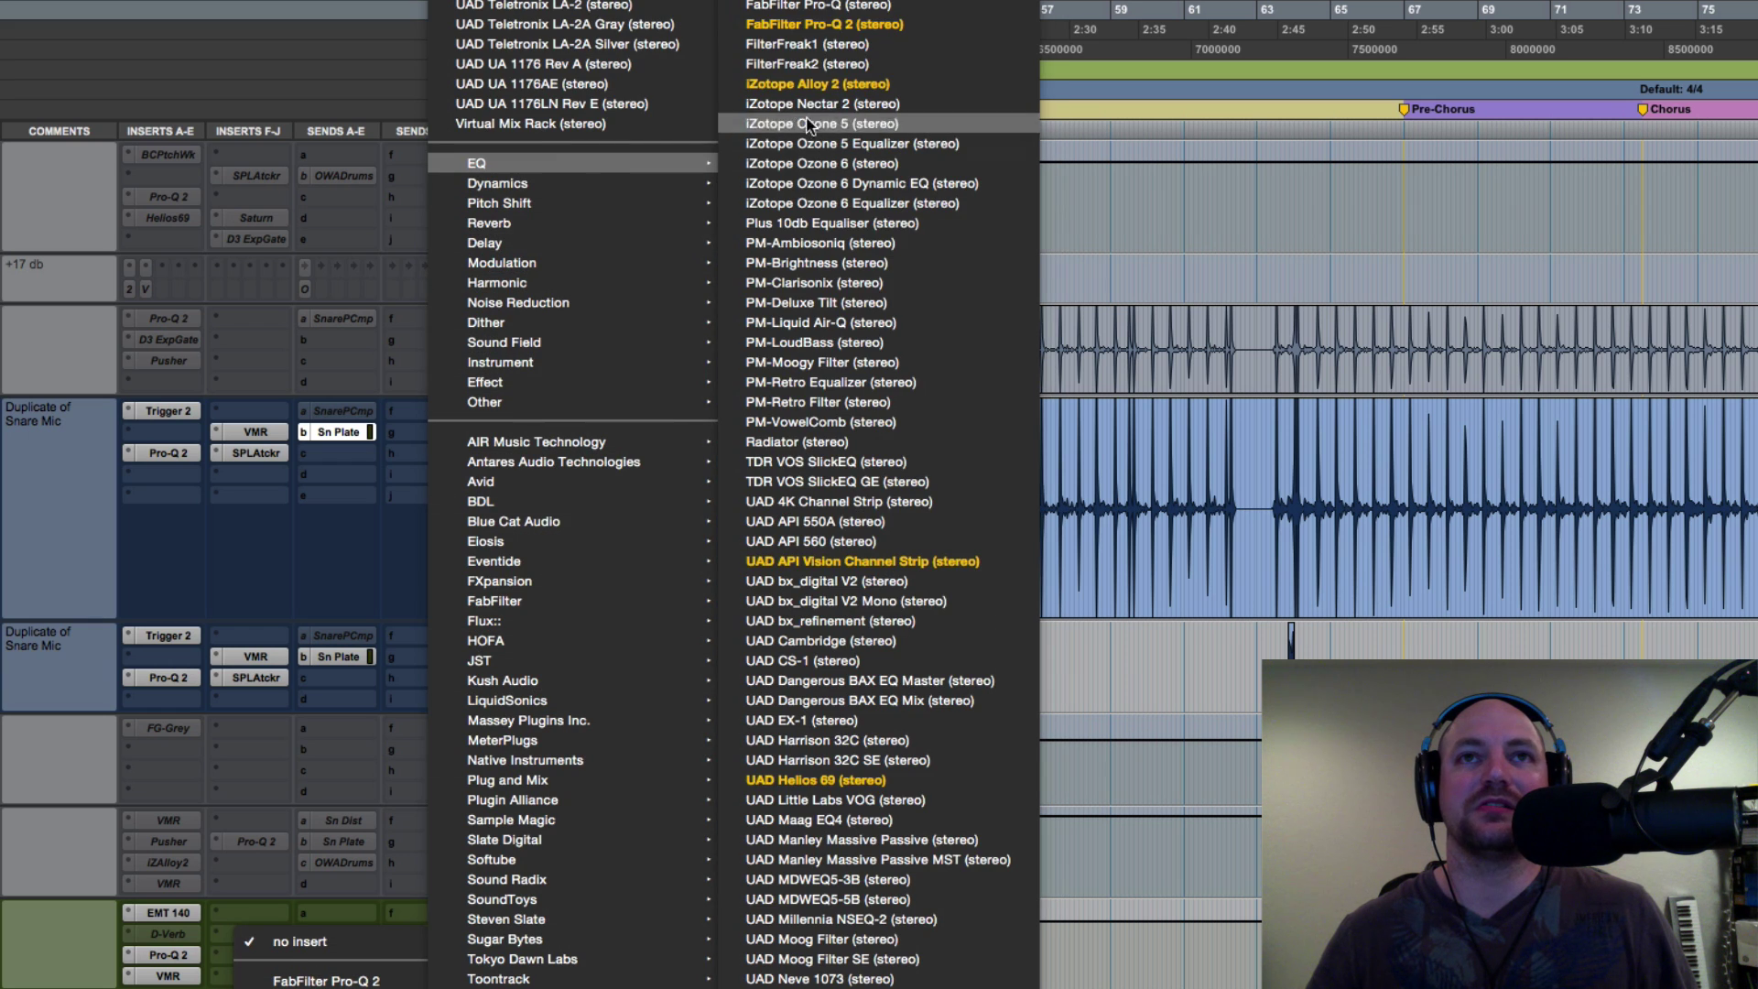
left_click(886, 28)
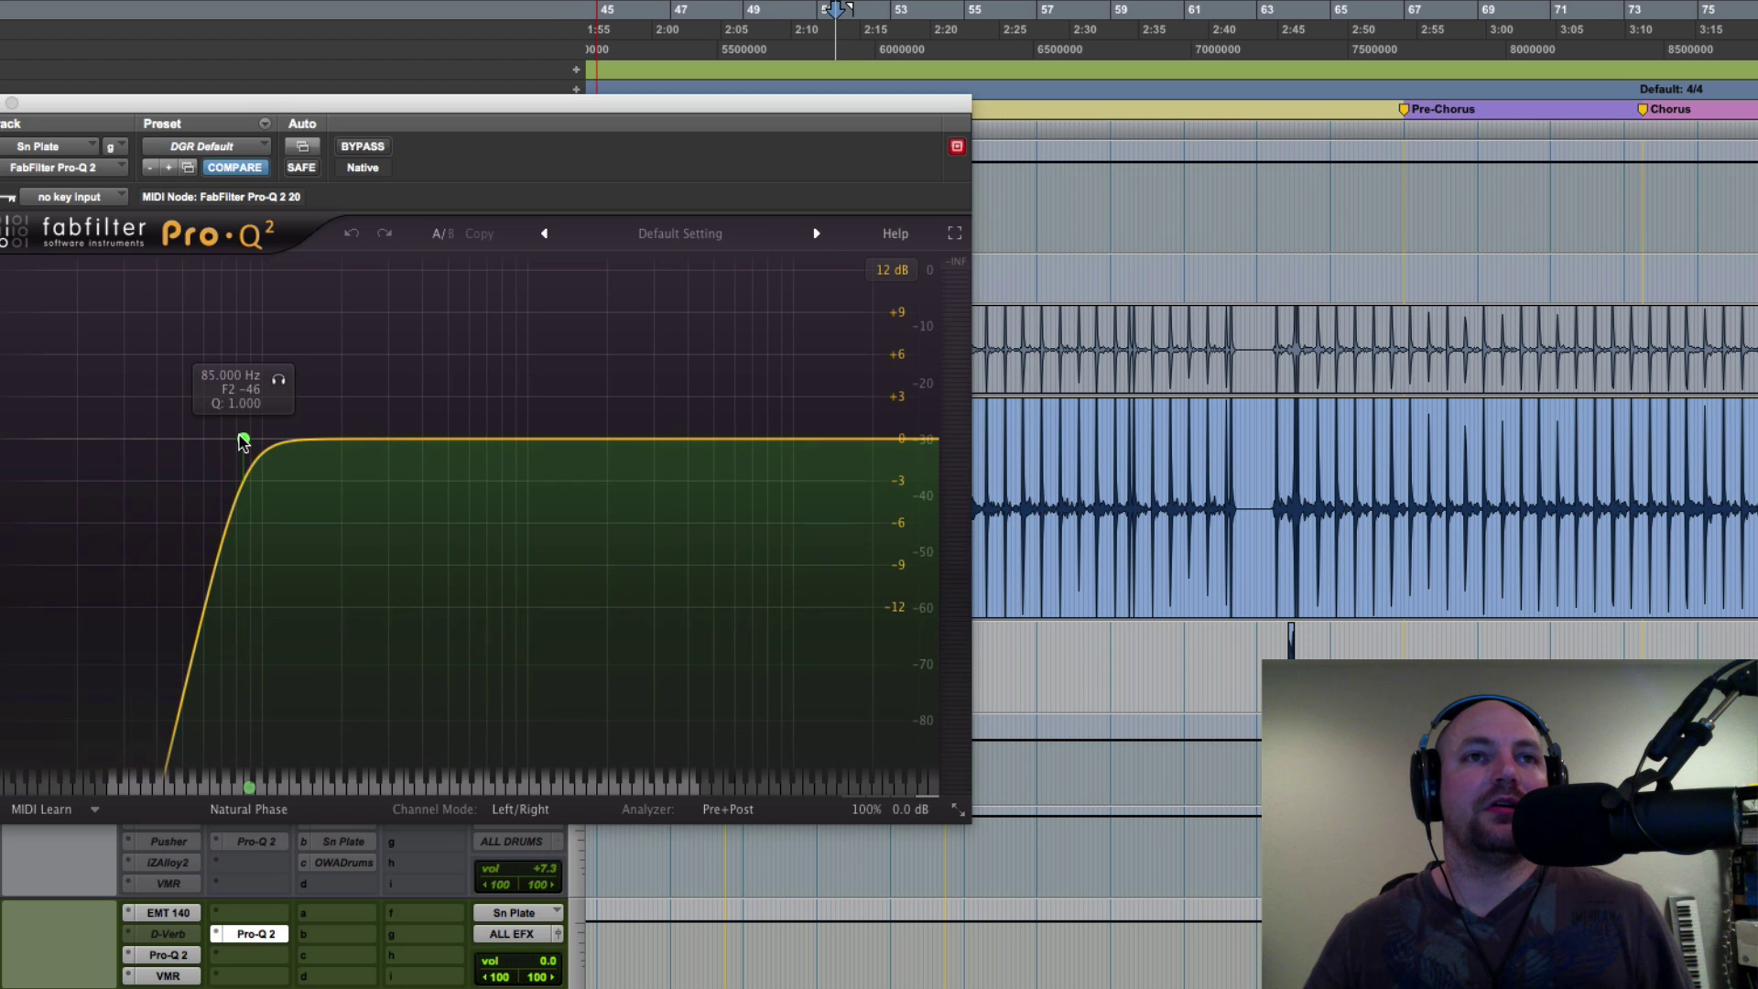
right_click(243, 441)
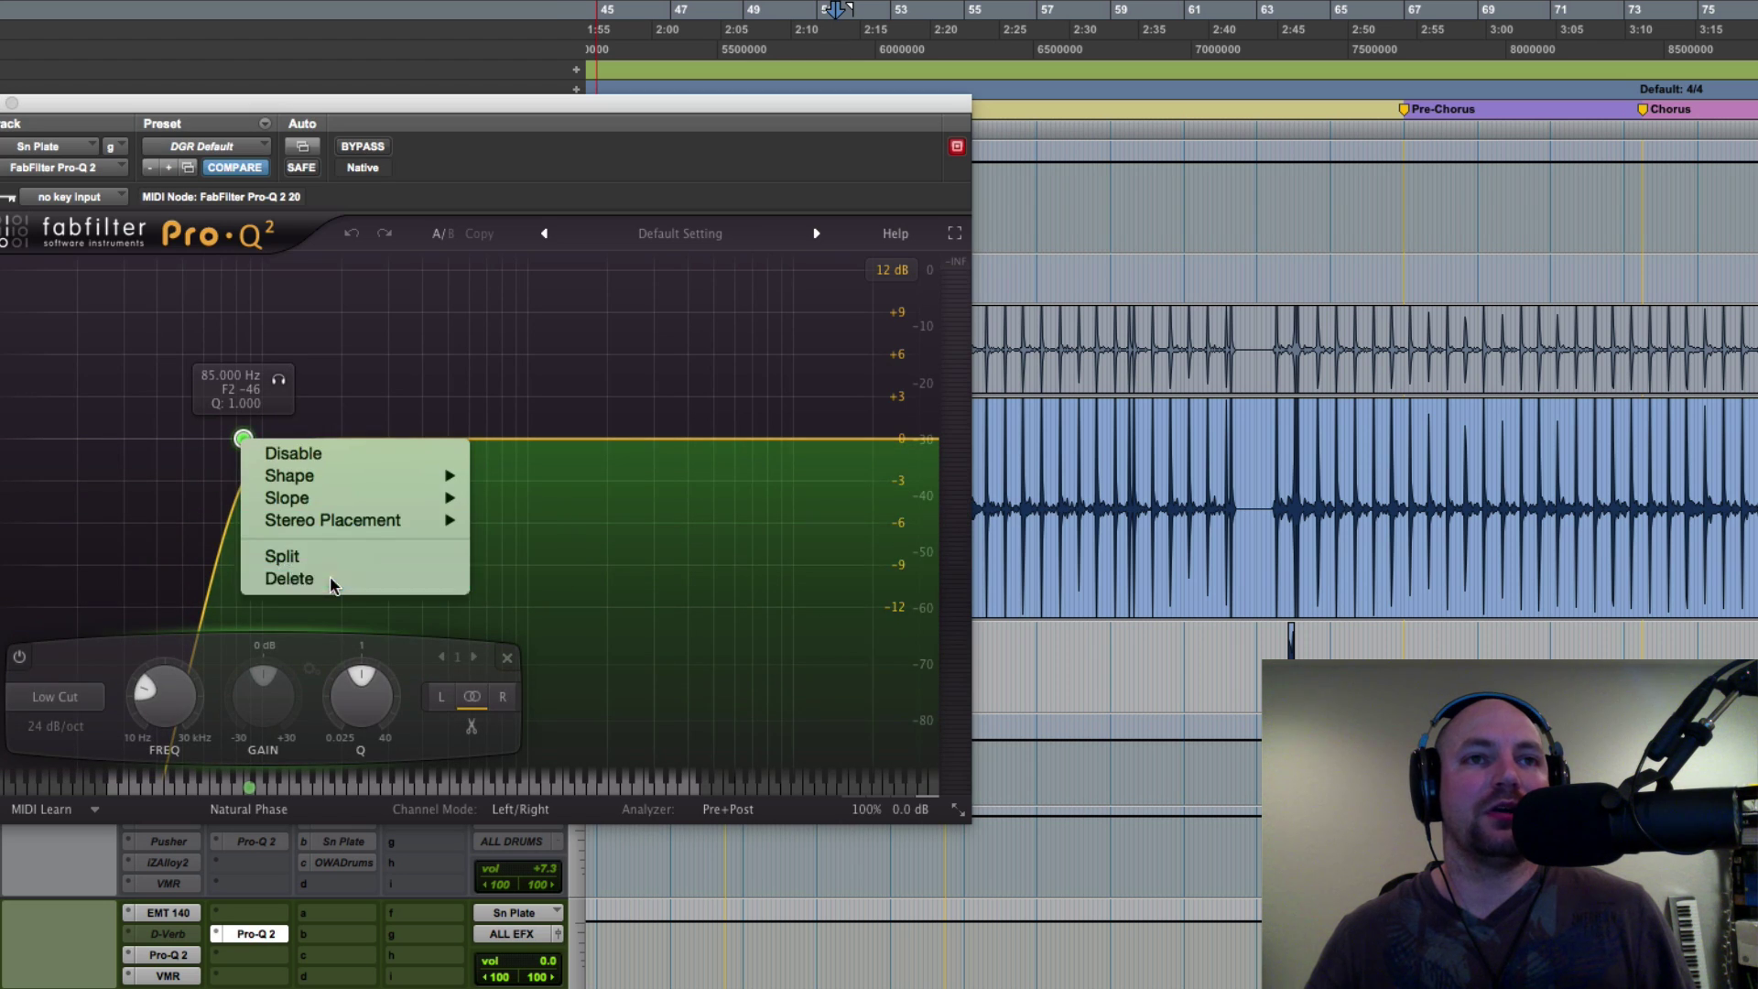
left_click(328, 580)
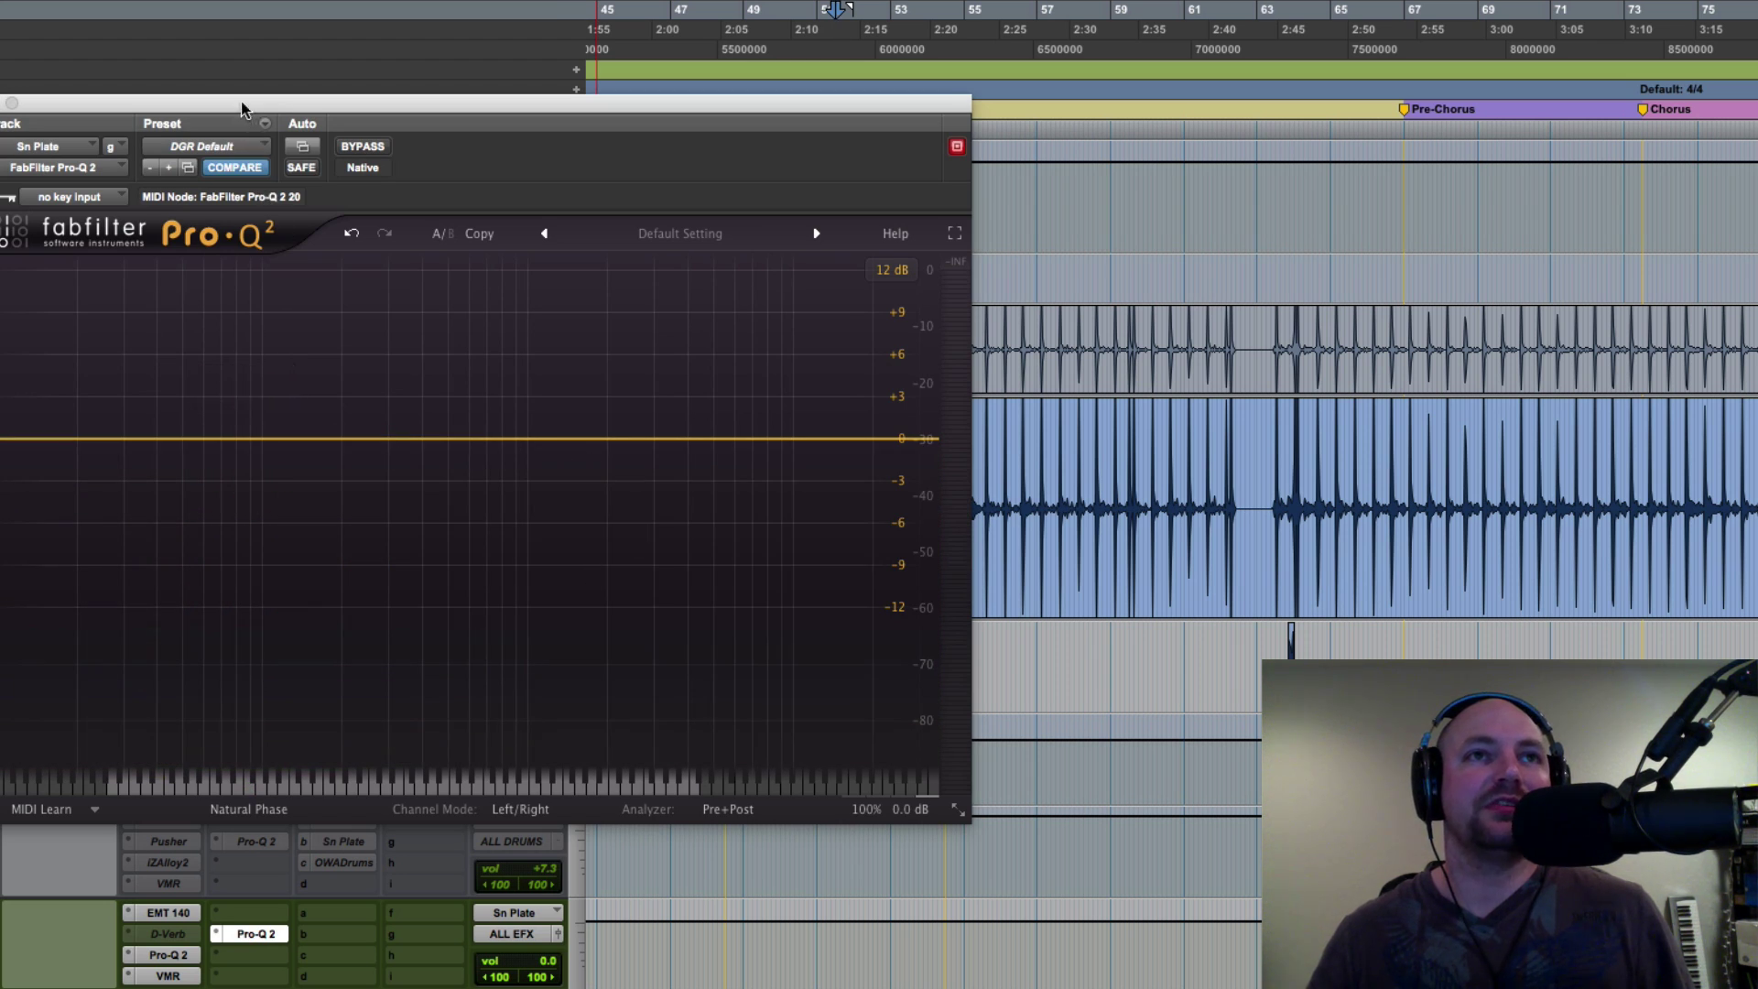
left_click_drag(243, 106, 580, 61)
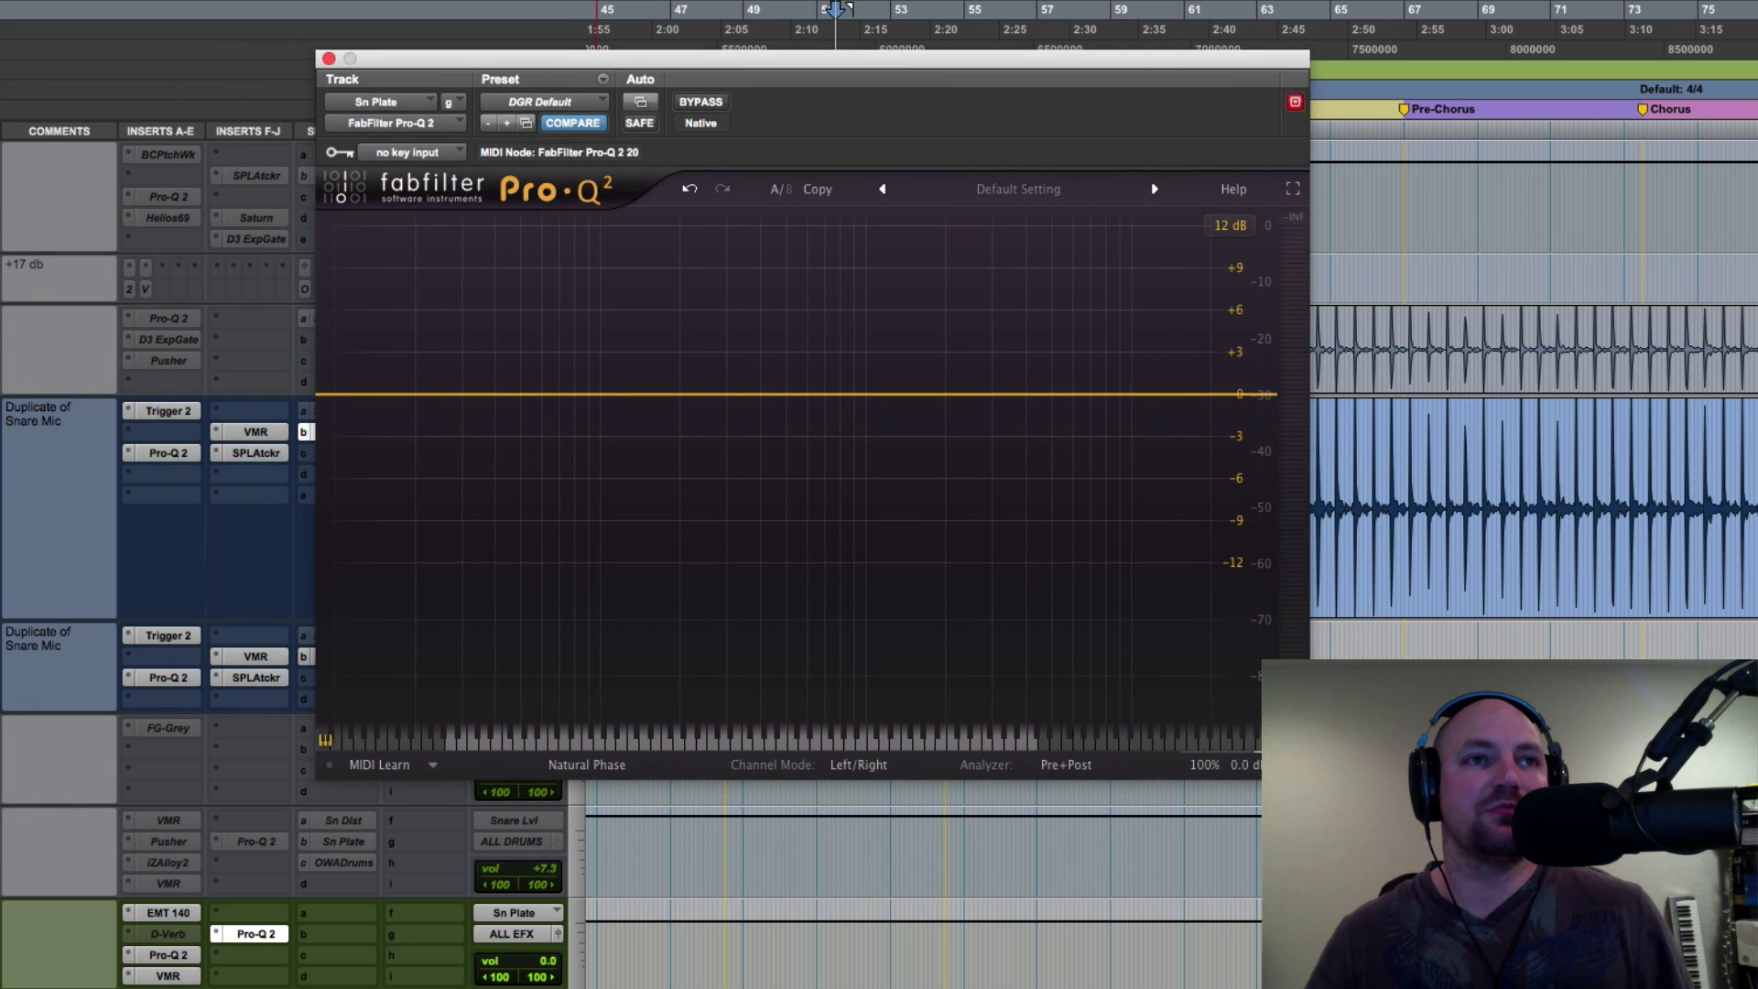
- During playback from about bar 51, add a bell cut of about 2.55 dB near 447 Hz in the new Pro-Q 2
left_click(848, 8)
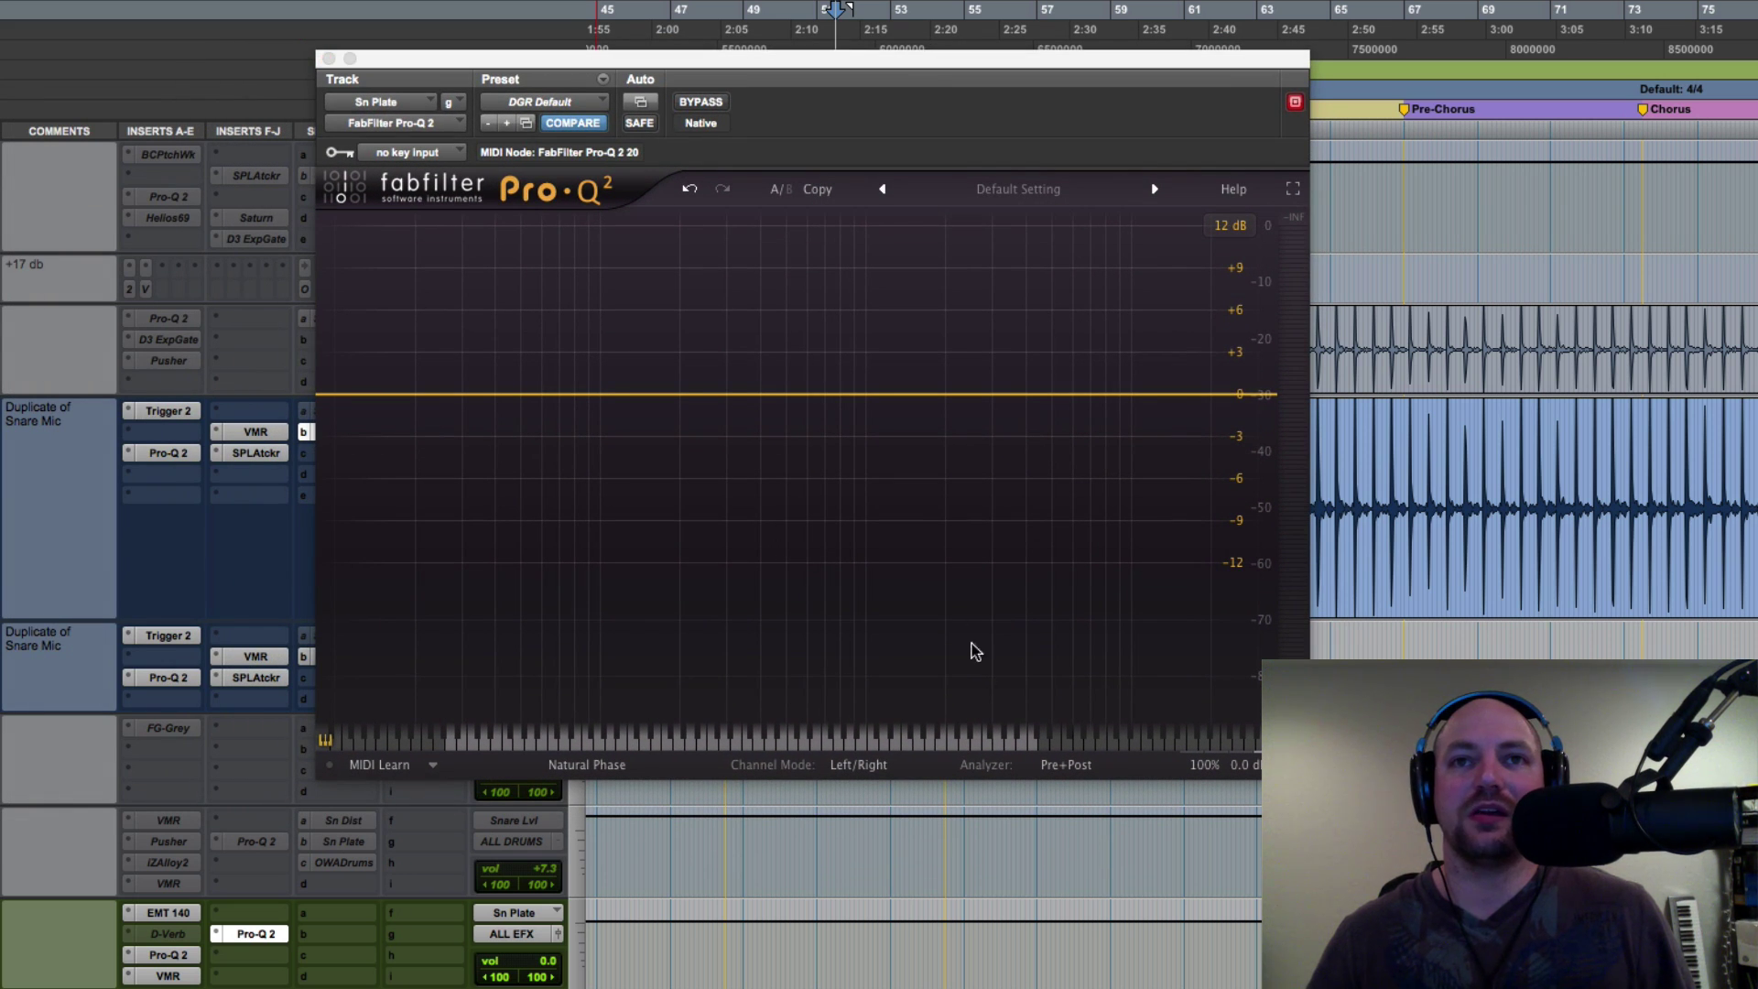
key("space")
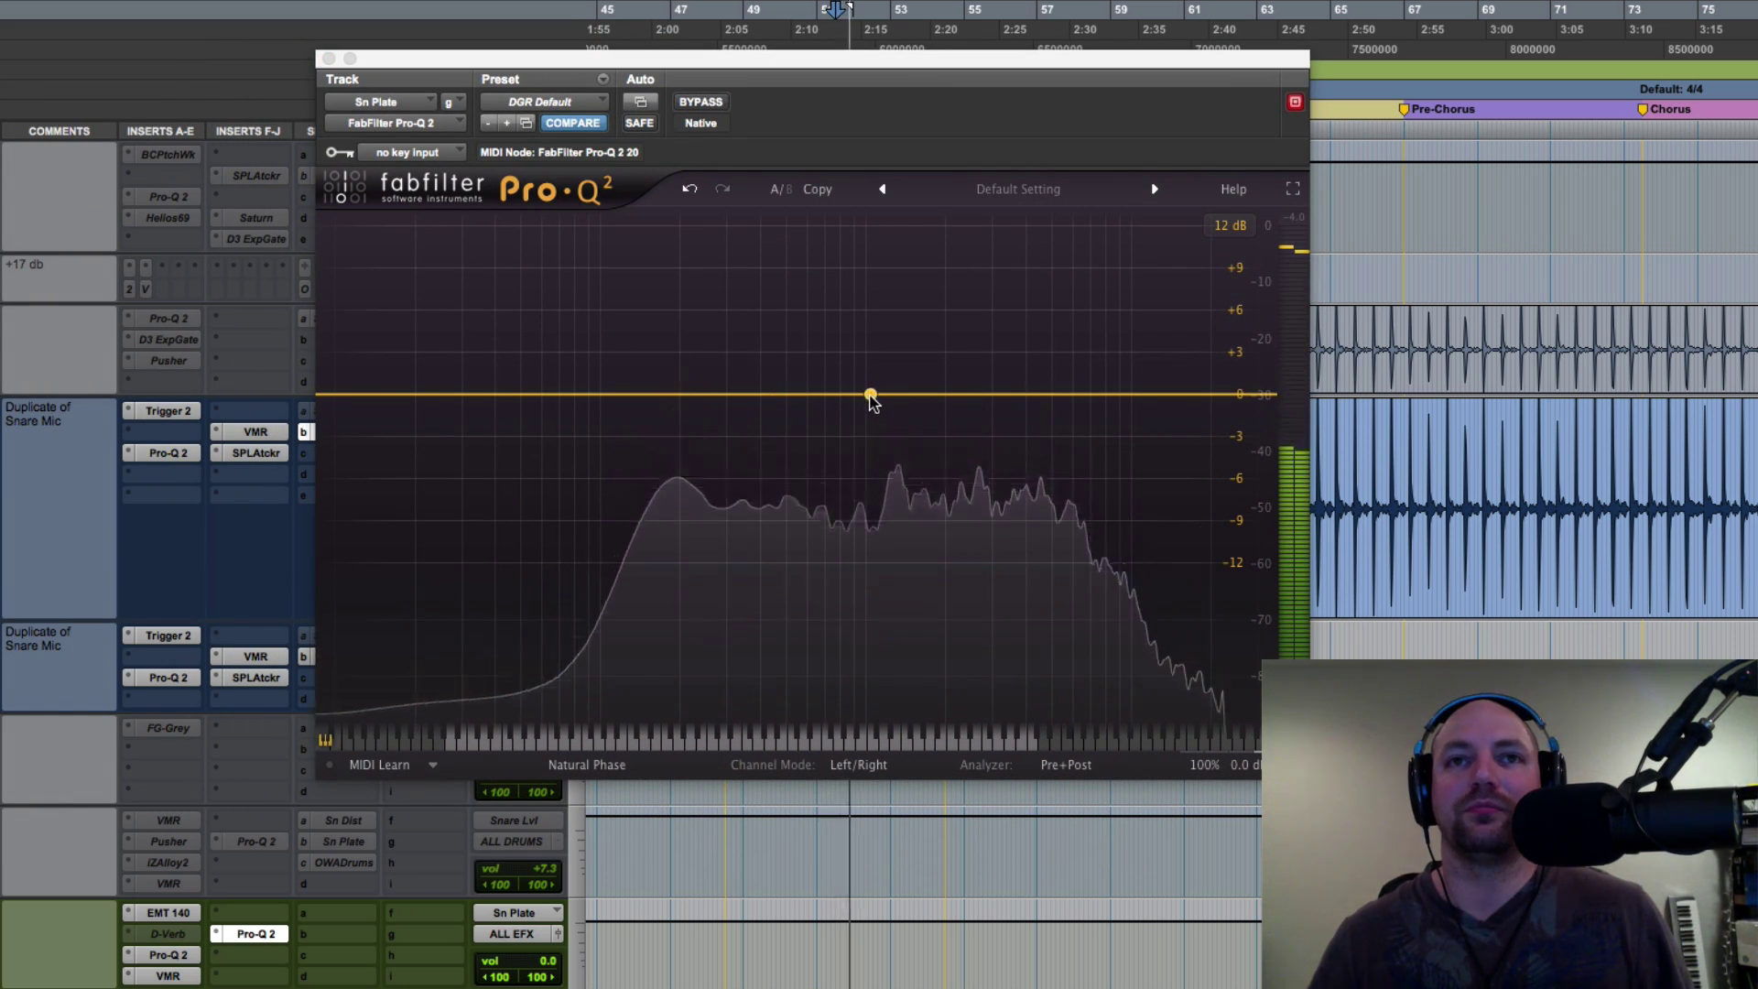
left_click(870, 396)
left_click_drag(870, 396, 774, 431)
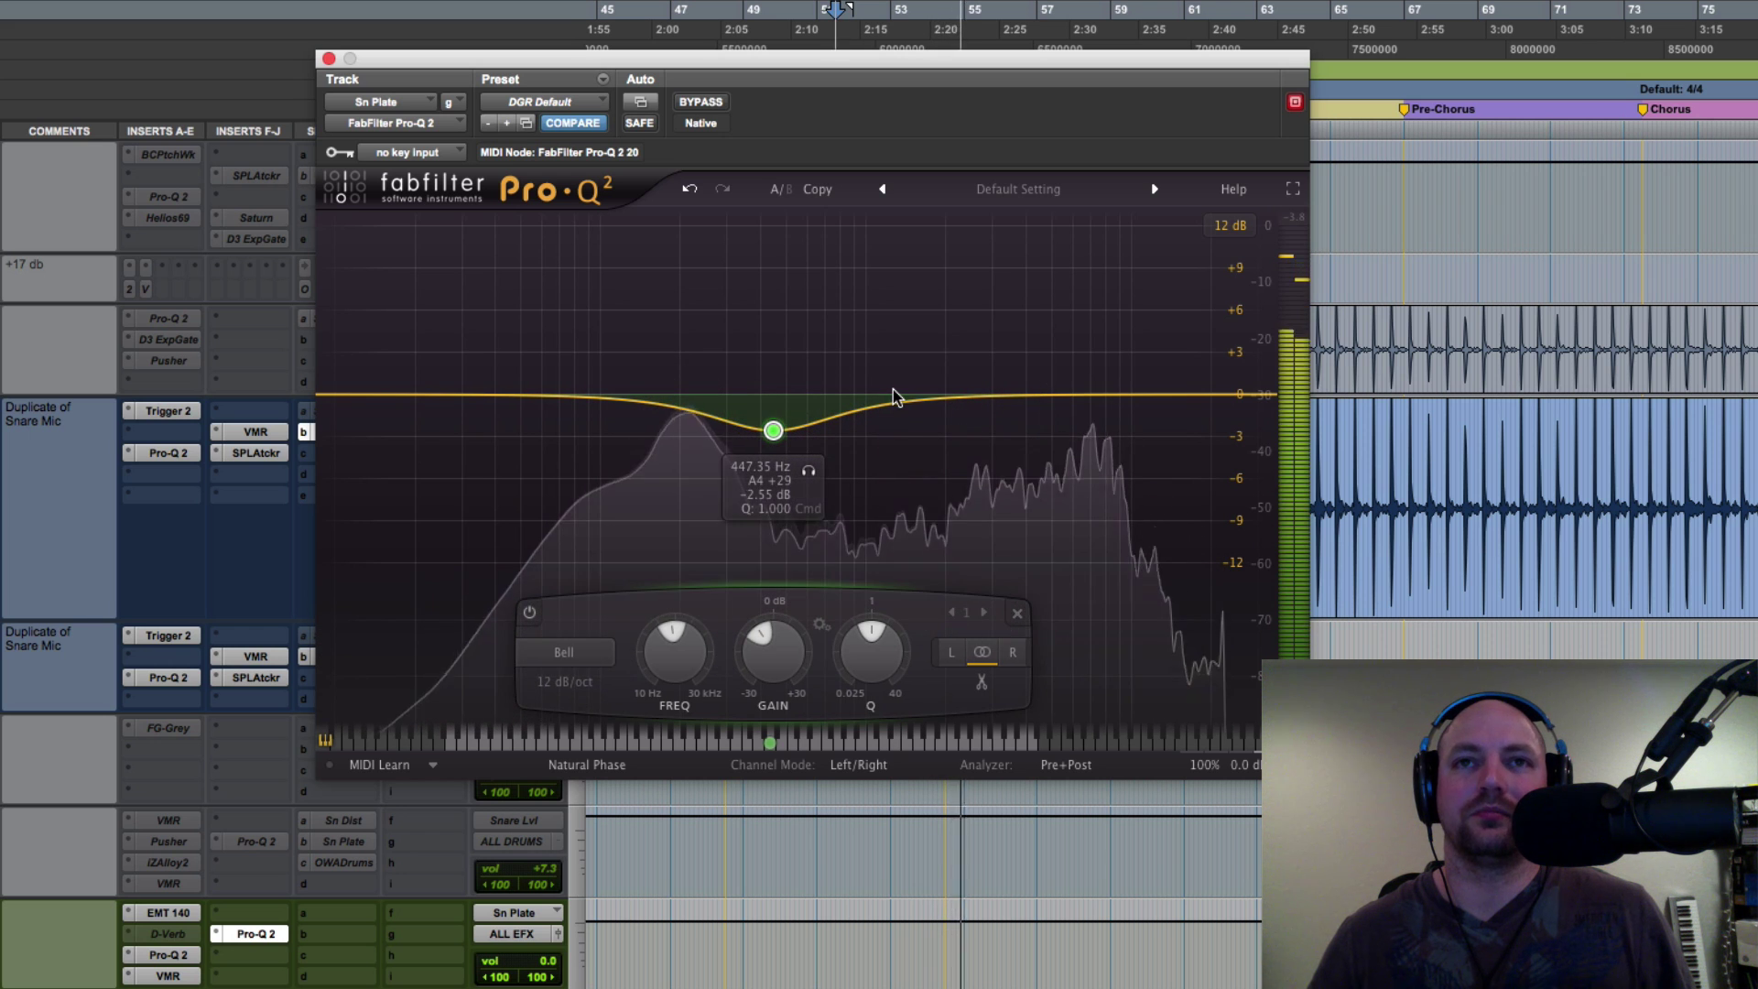
- Add a second bell cut of about 3.44 dB near 1963 Hz and widen it to a Q of 0.694
left_click_drag(899, 396, 944, 444)
scroll(939, 448, "down", 2)
scroll(941, 446, "down", 1)
key("space")
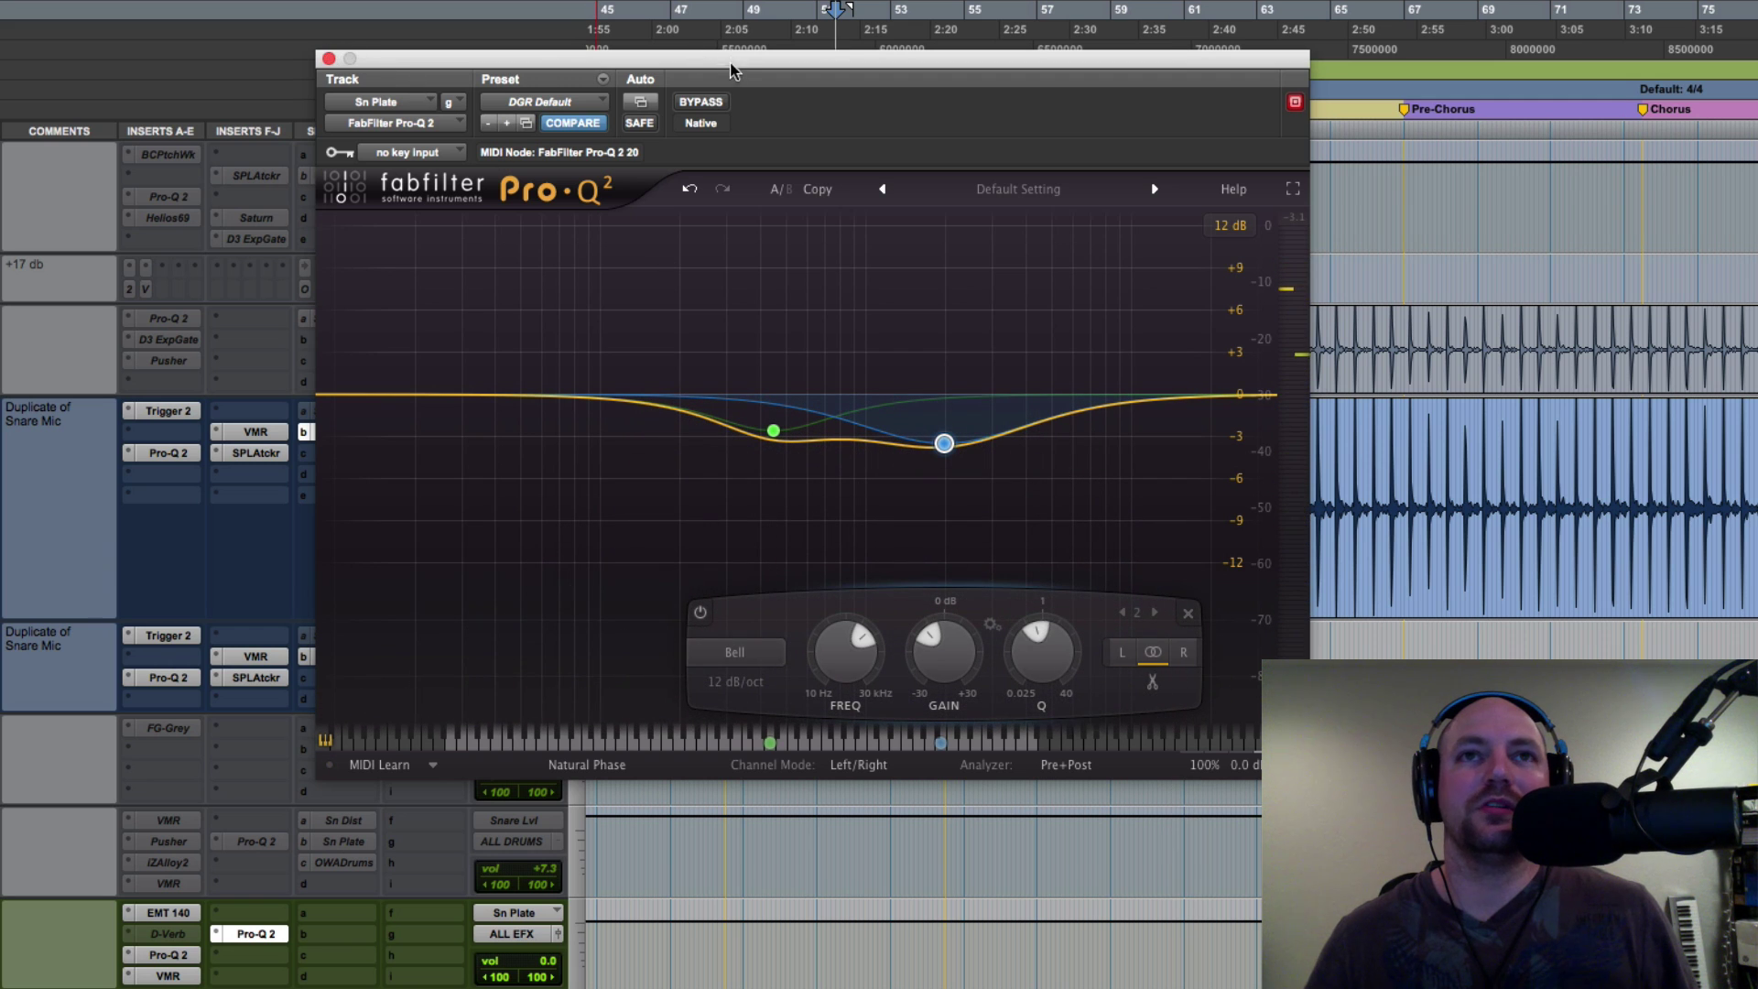
- Compare the reverb with the new Pro-Q 2 bypassed and active, close it, and audition the start of V2
left_click(701, 102)
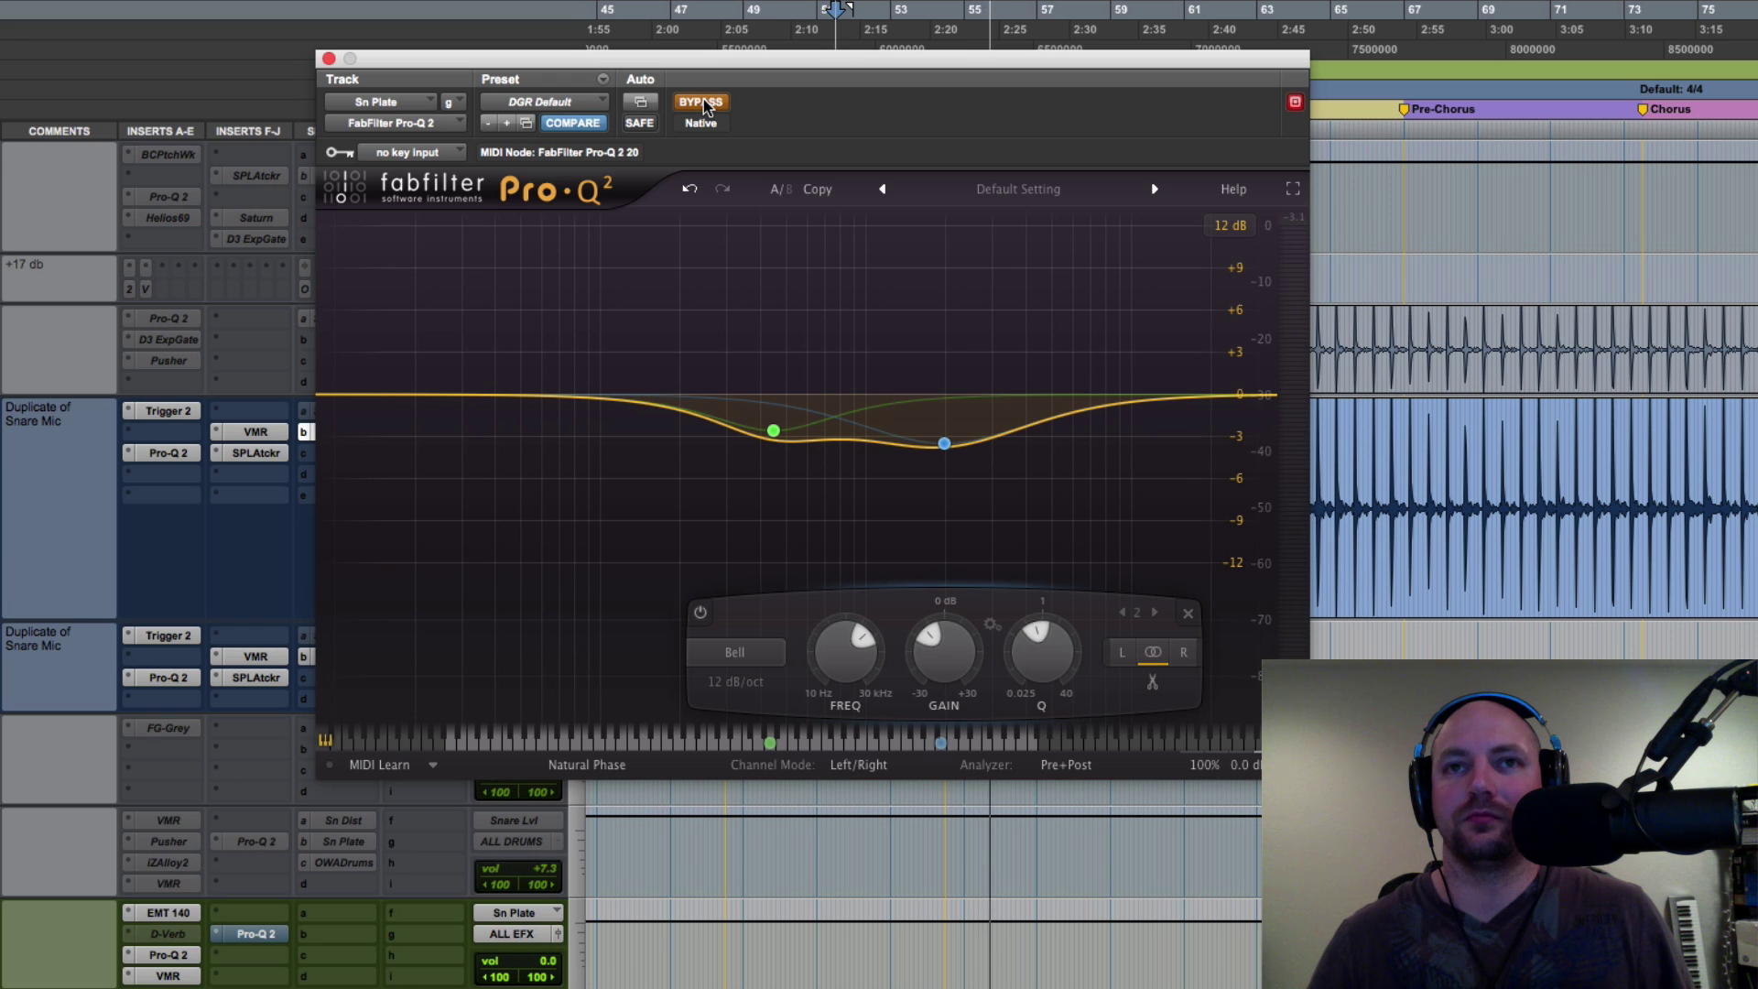
left_click(701, 103)
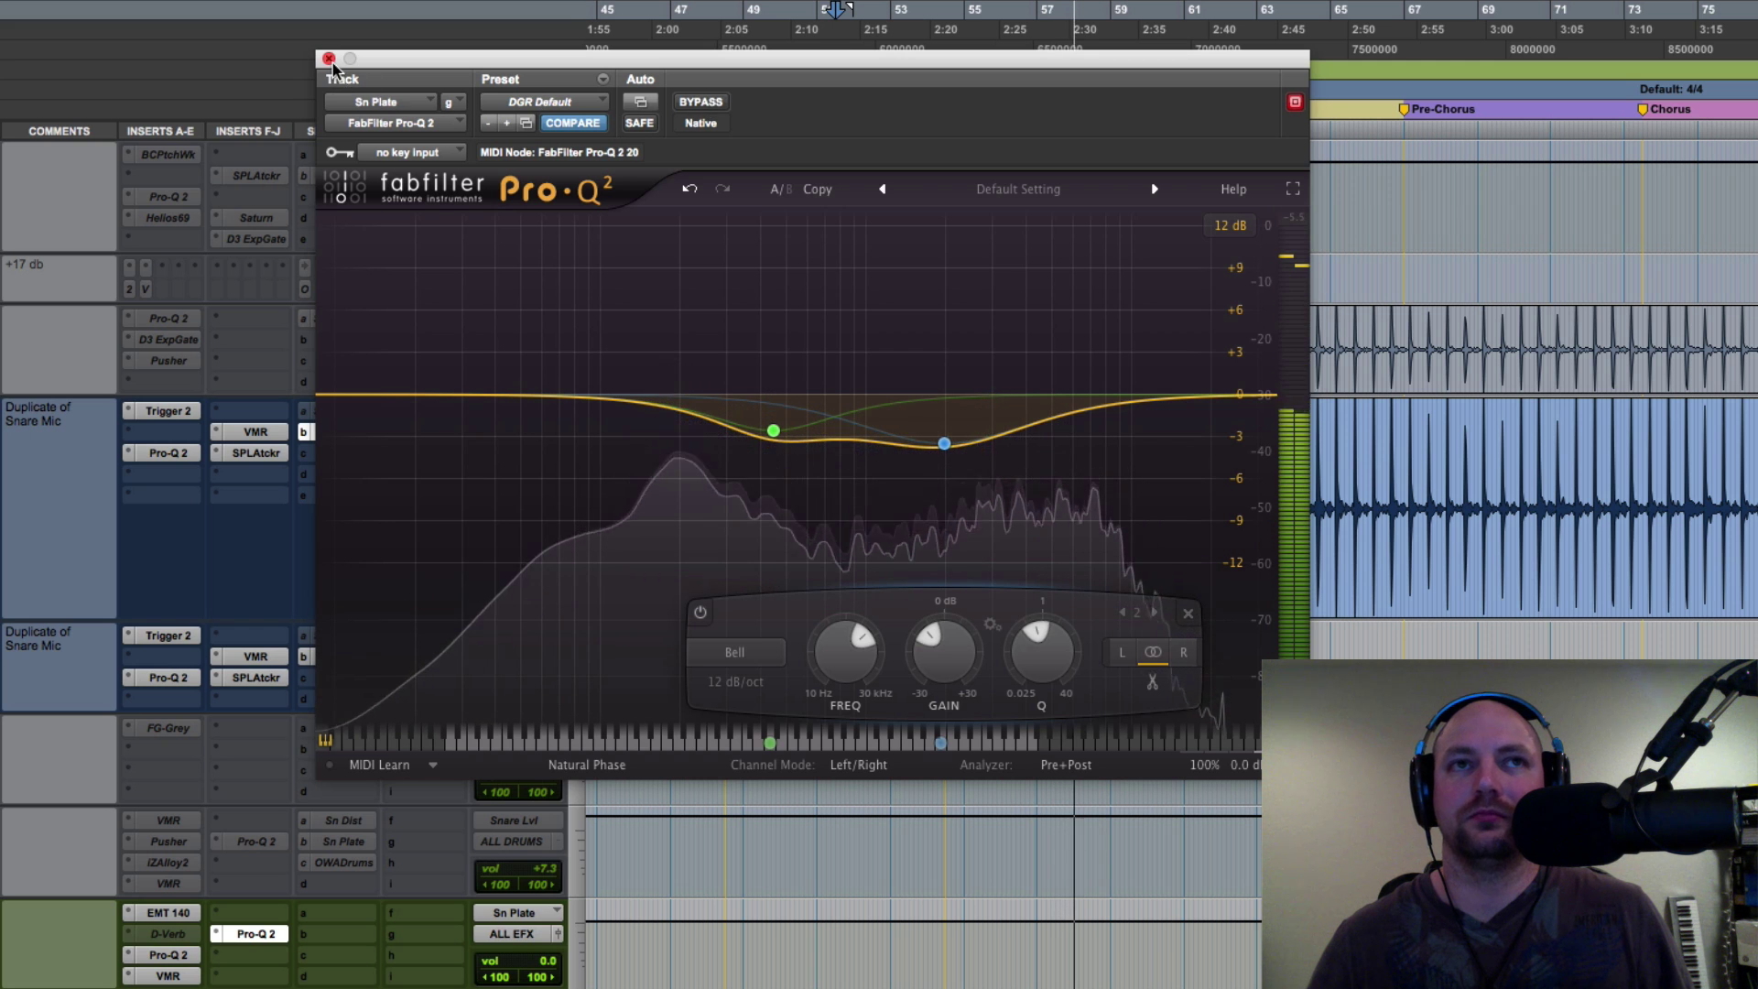
key("super+w")
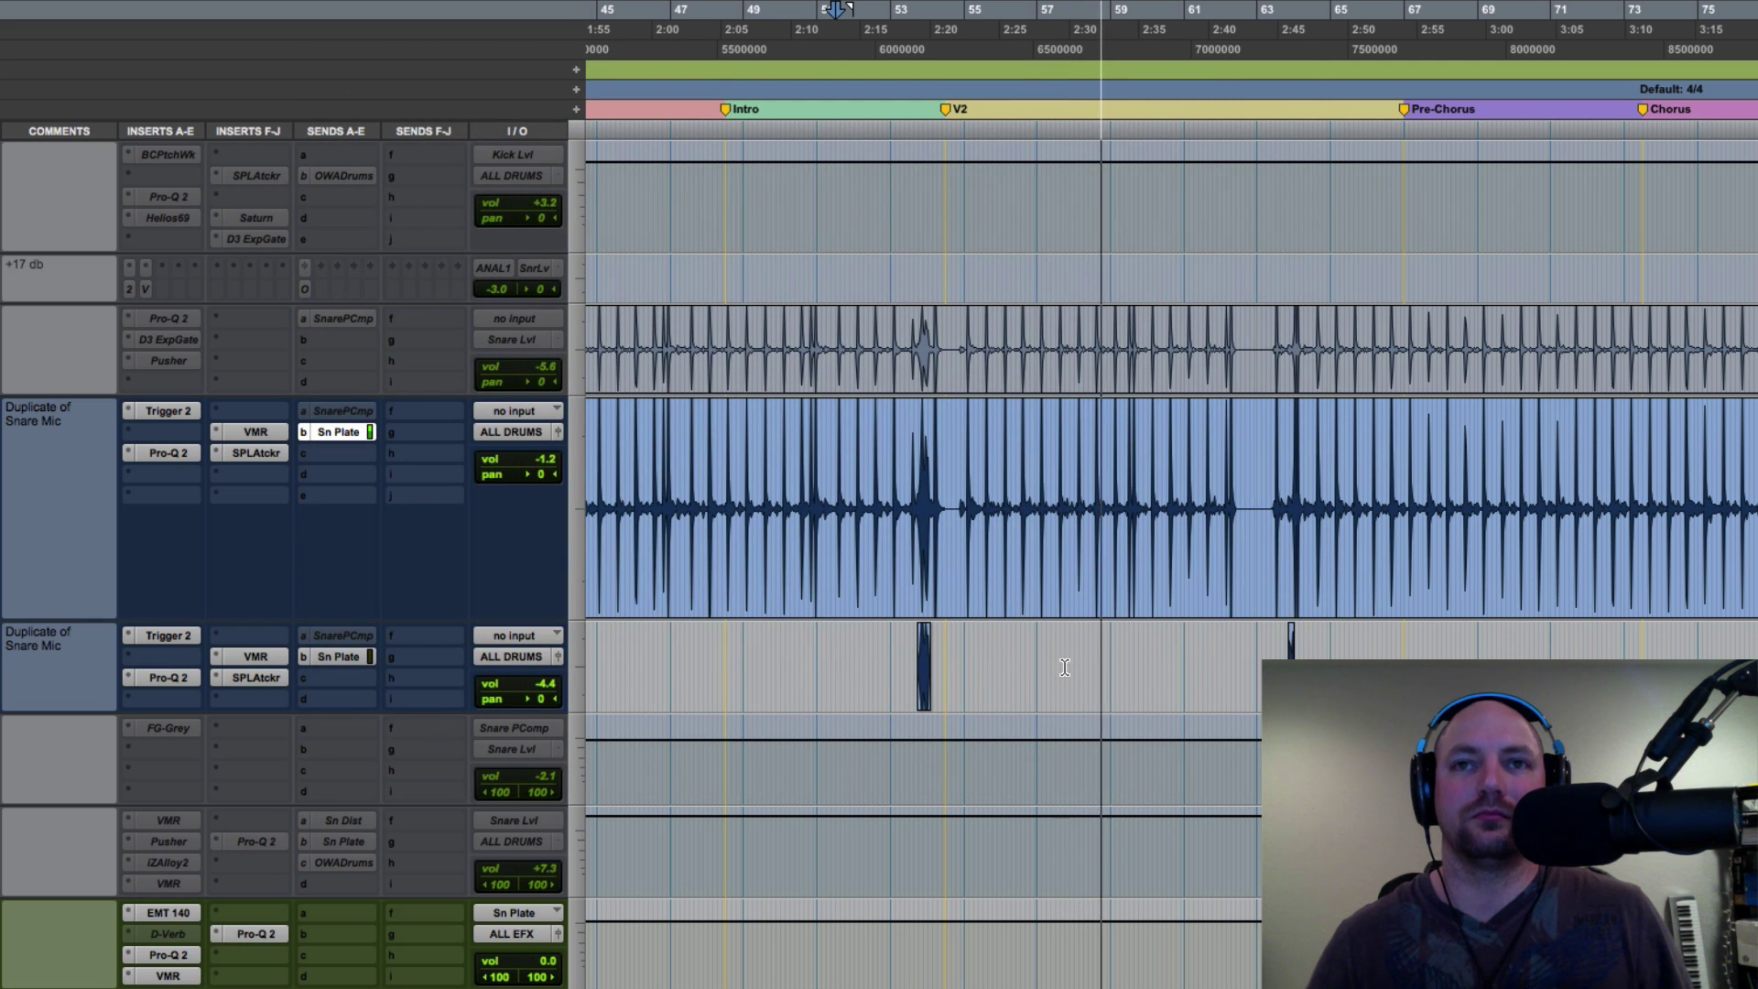
left_click(962, 623)
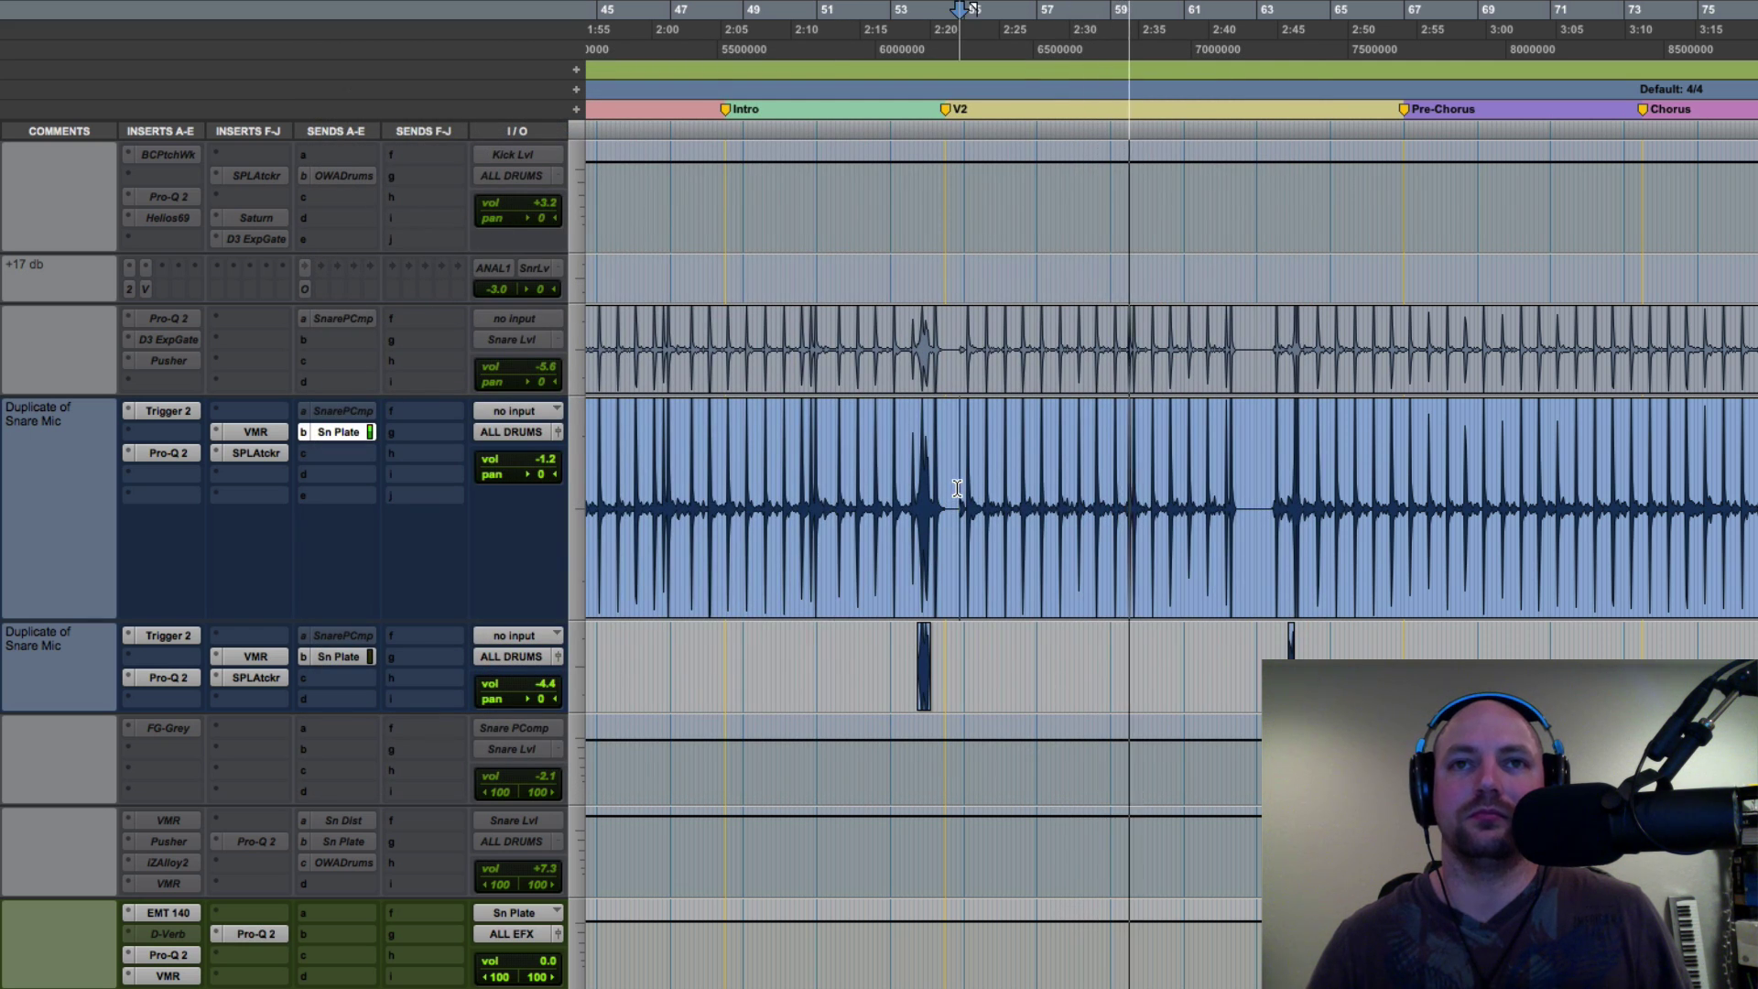
key("space")
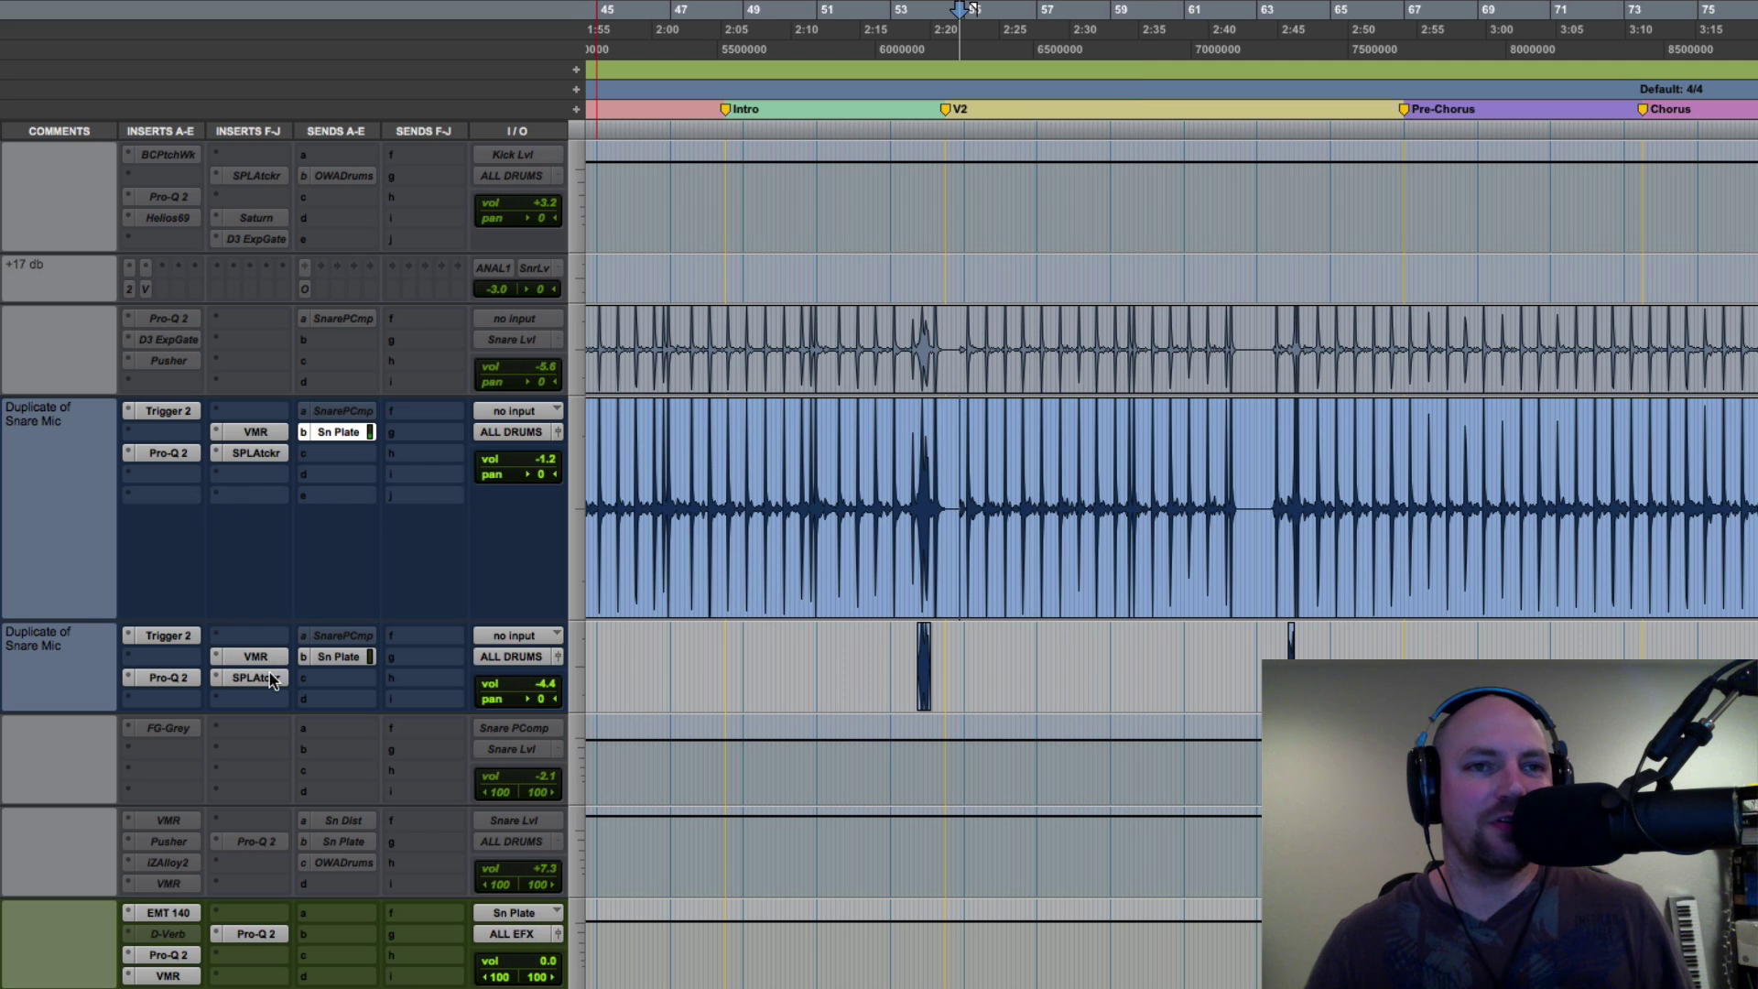
- Add a third bell cut of about 3 dB near 7186 Hz with a Q of 0.939 in the slot G Pro-Q 2, and close it
left_click(249, 934)
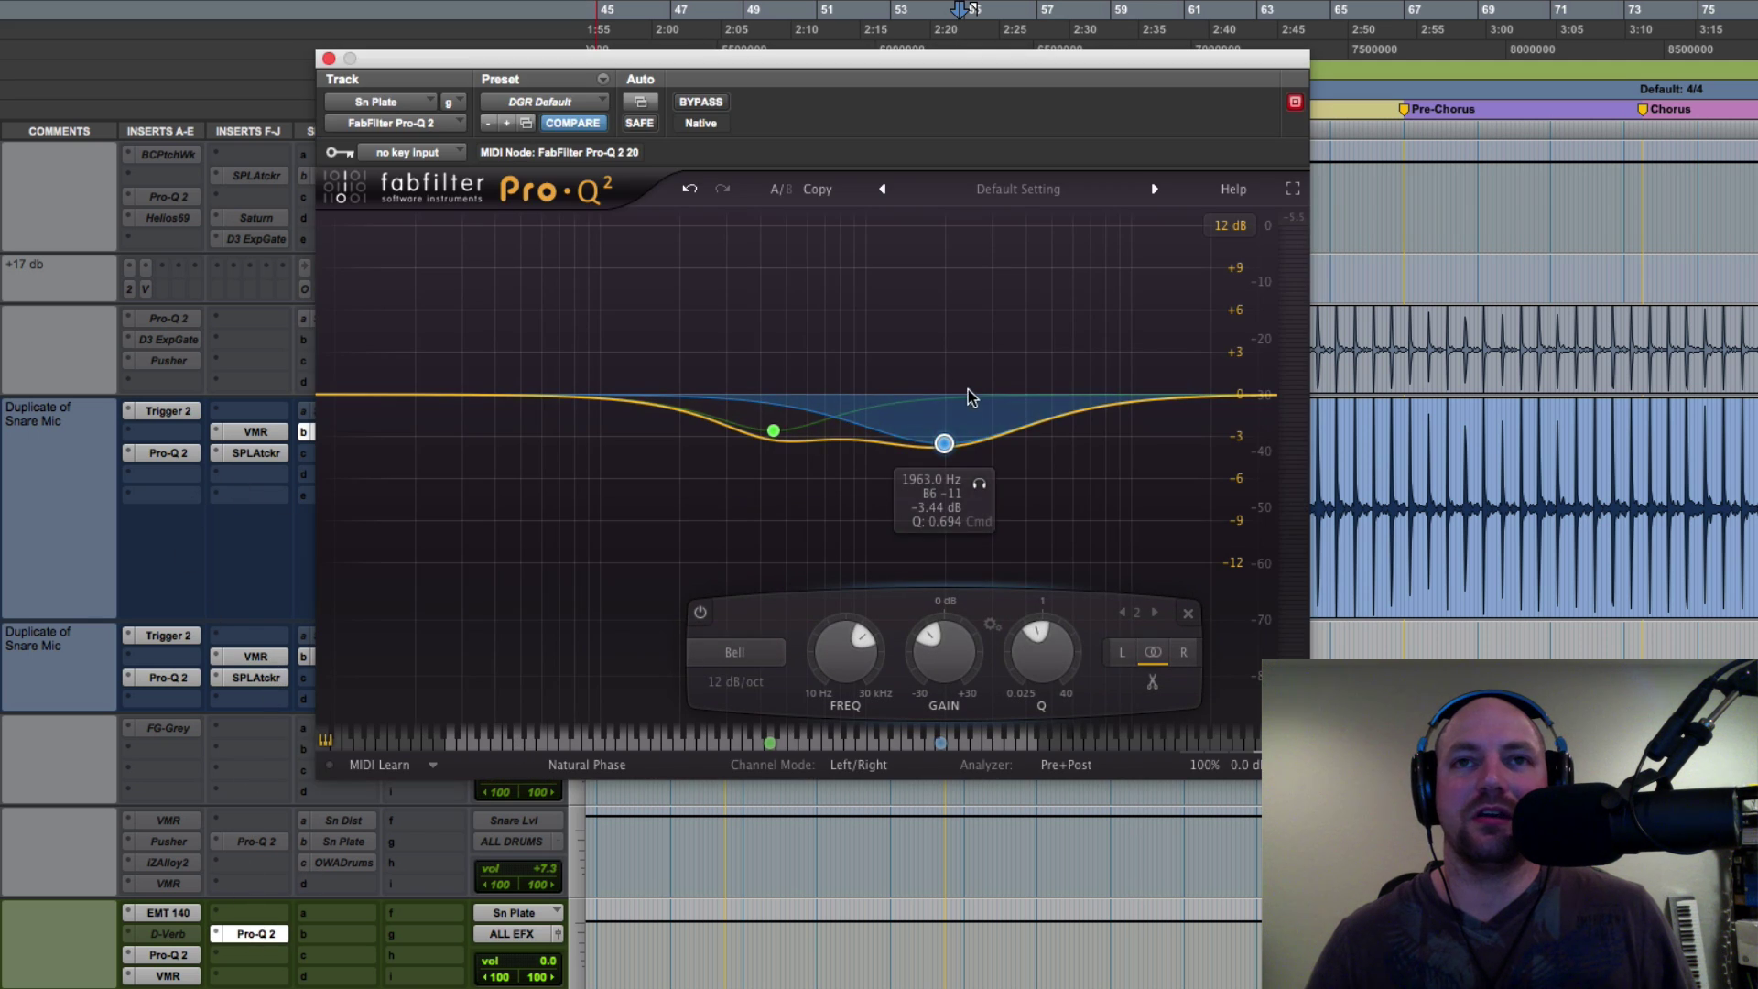
key("space")
left_click_drag(983, 395, 1099, 476)
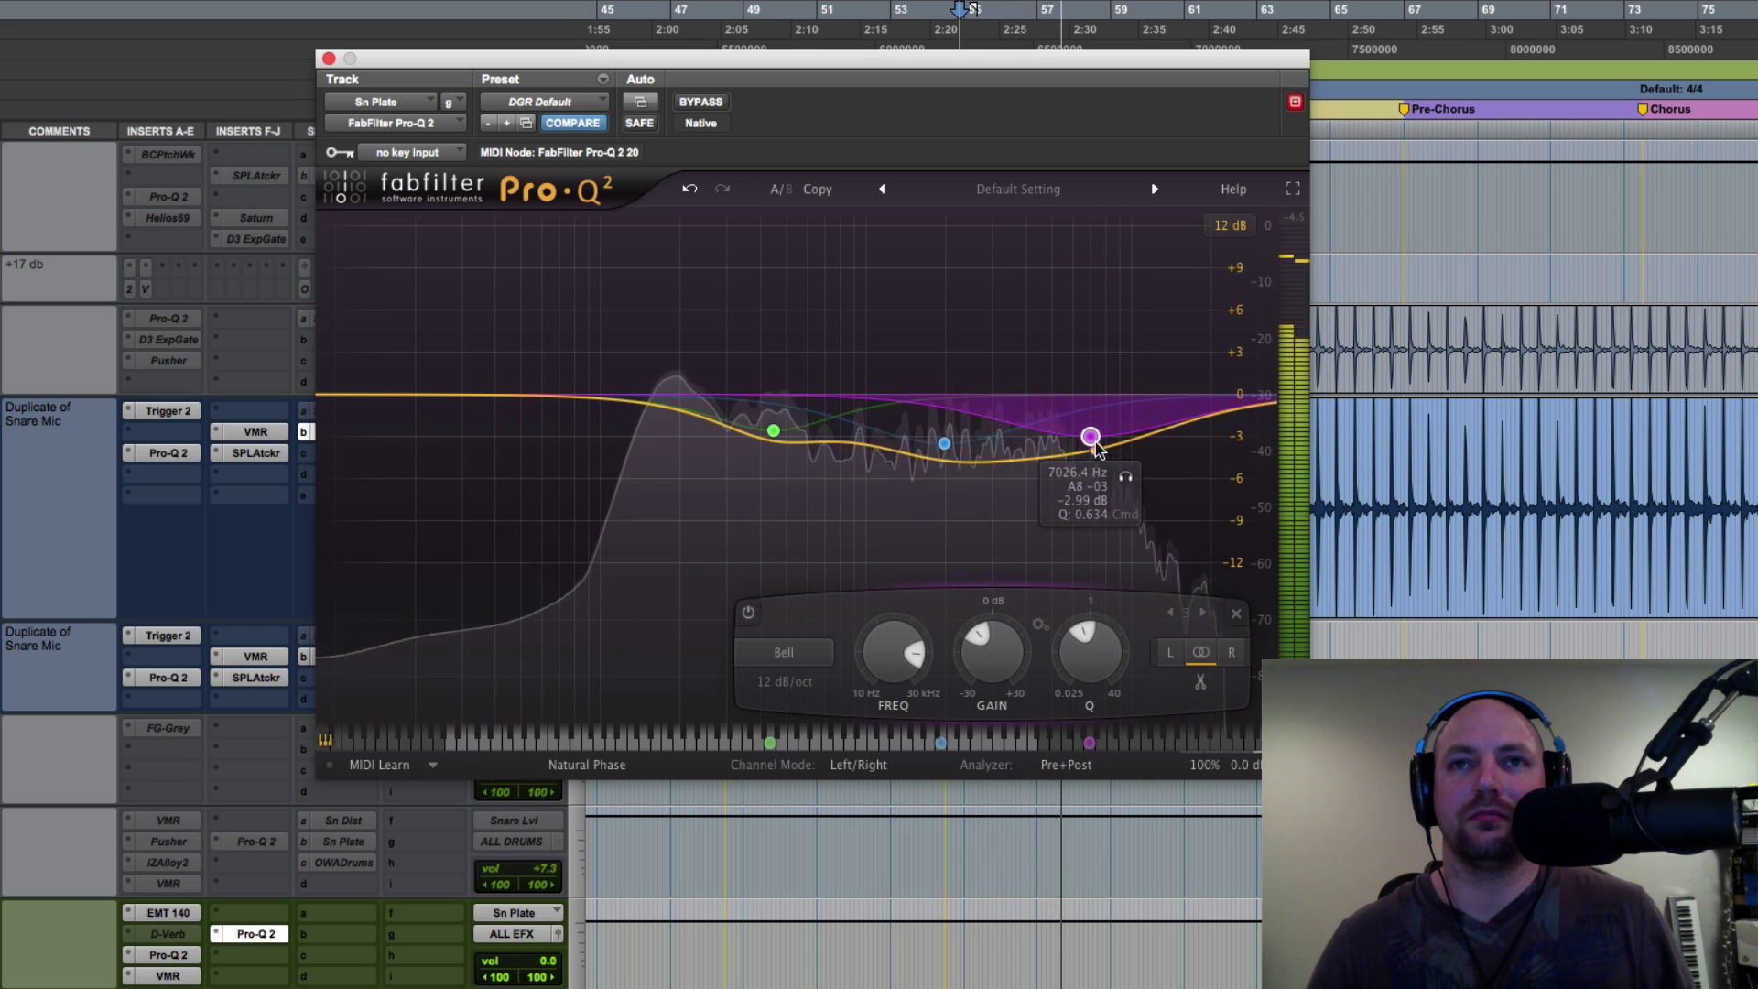
scroll(1094, 438, "up", 3)
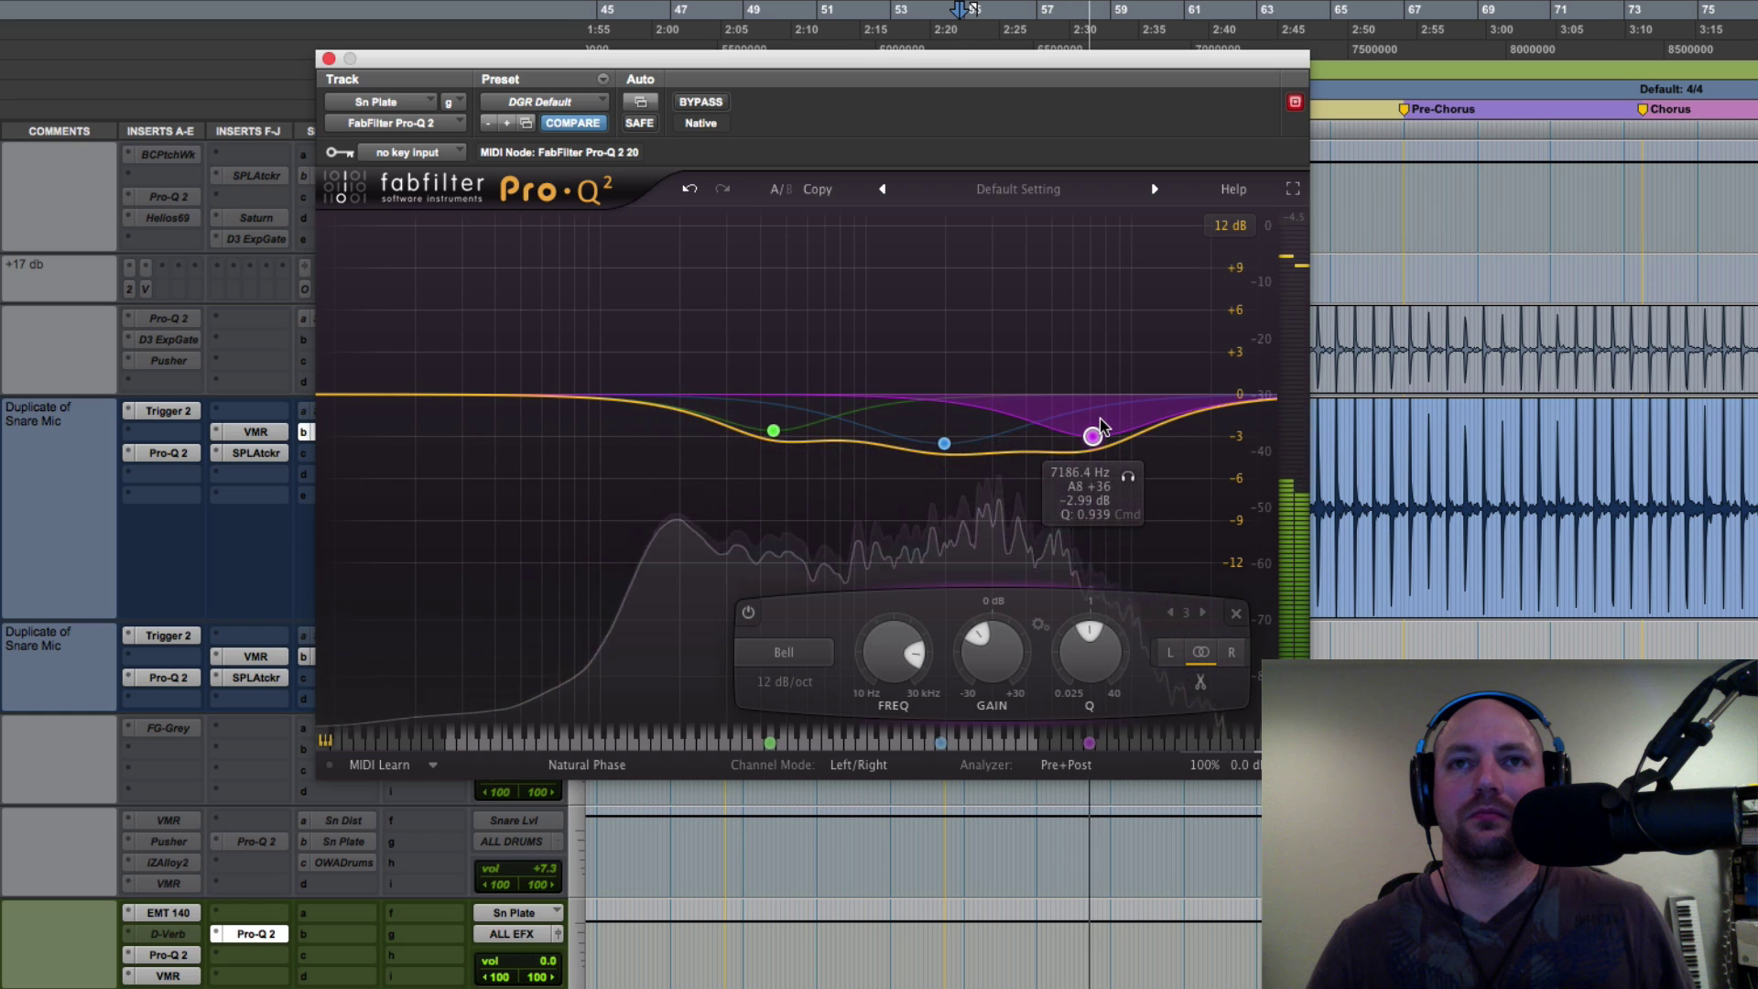
left_click(329, 58)
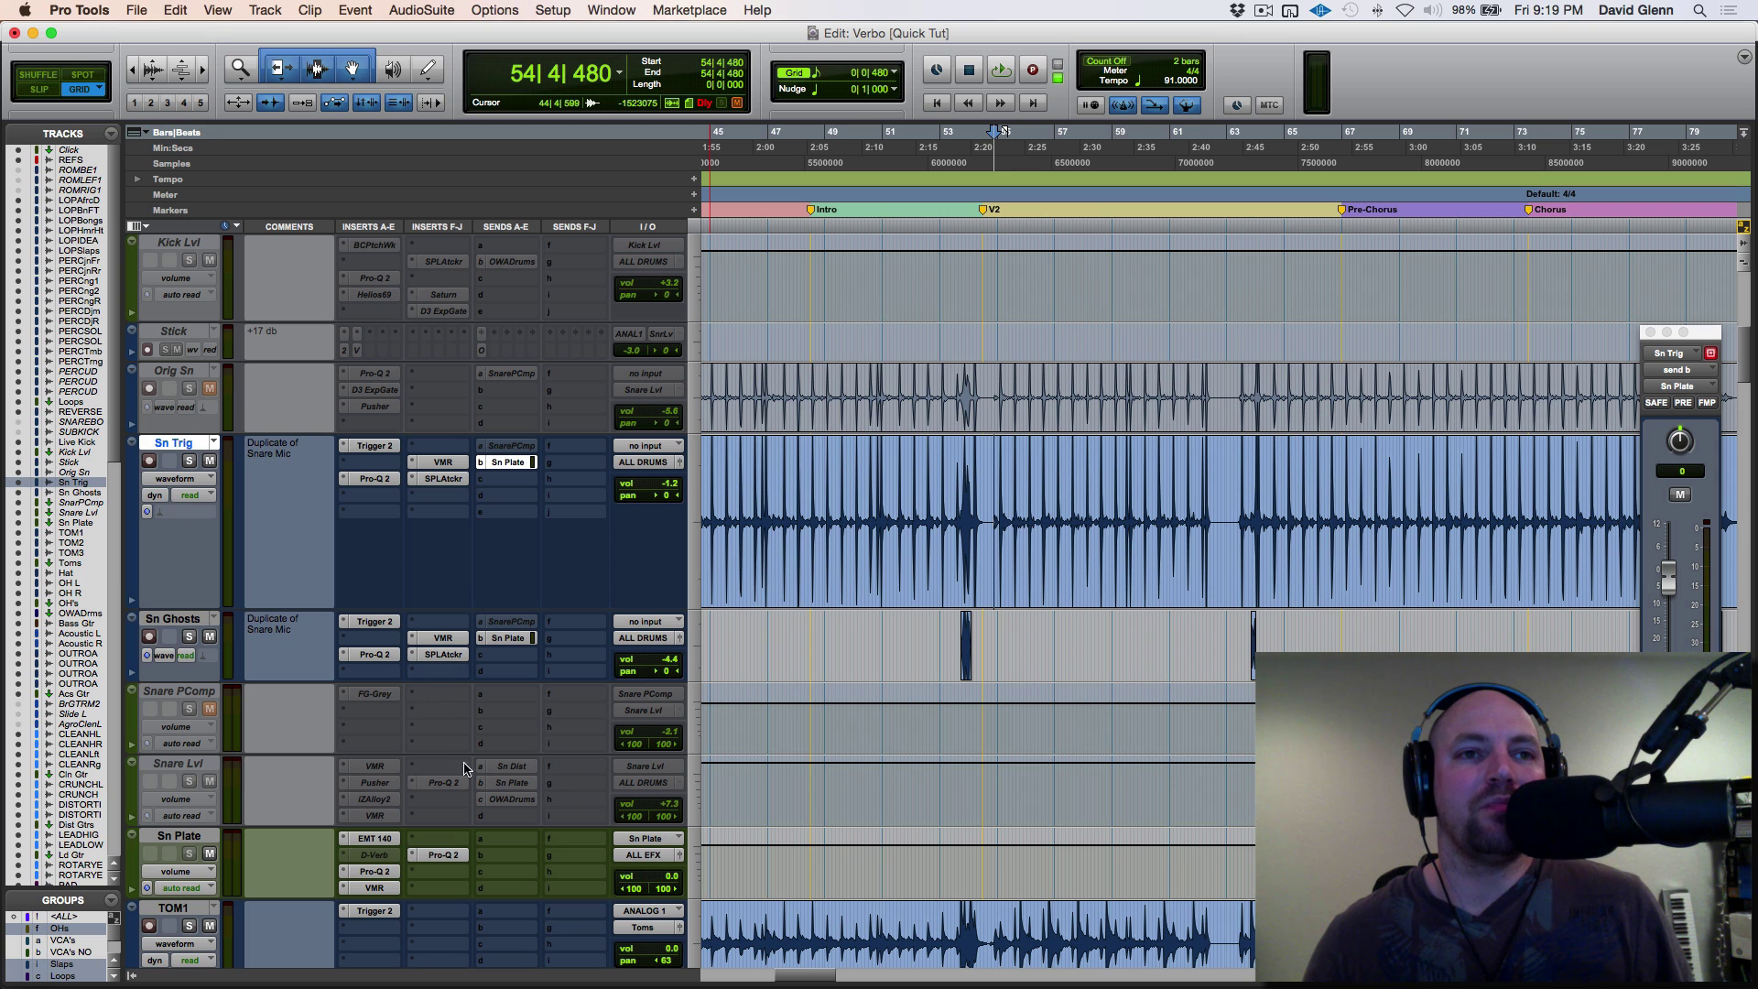
- Lower the Sn Plate volume automation by slightly under 3 dB over the V2 section starting at 54|4|000
left_click_drag(990, 498, 1205, 510)
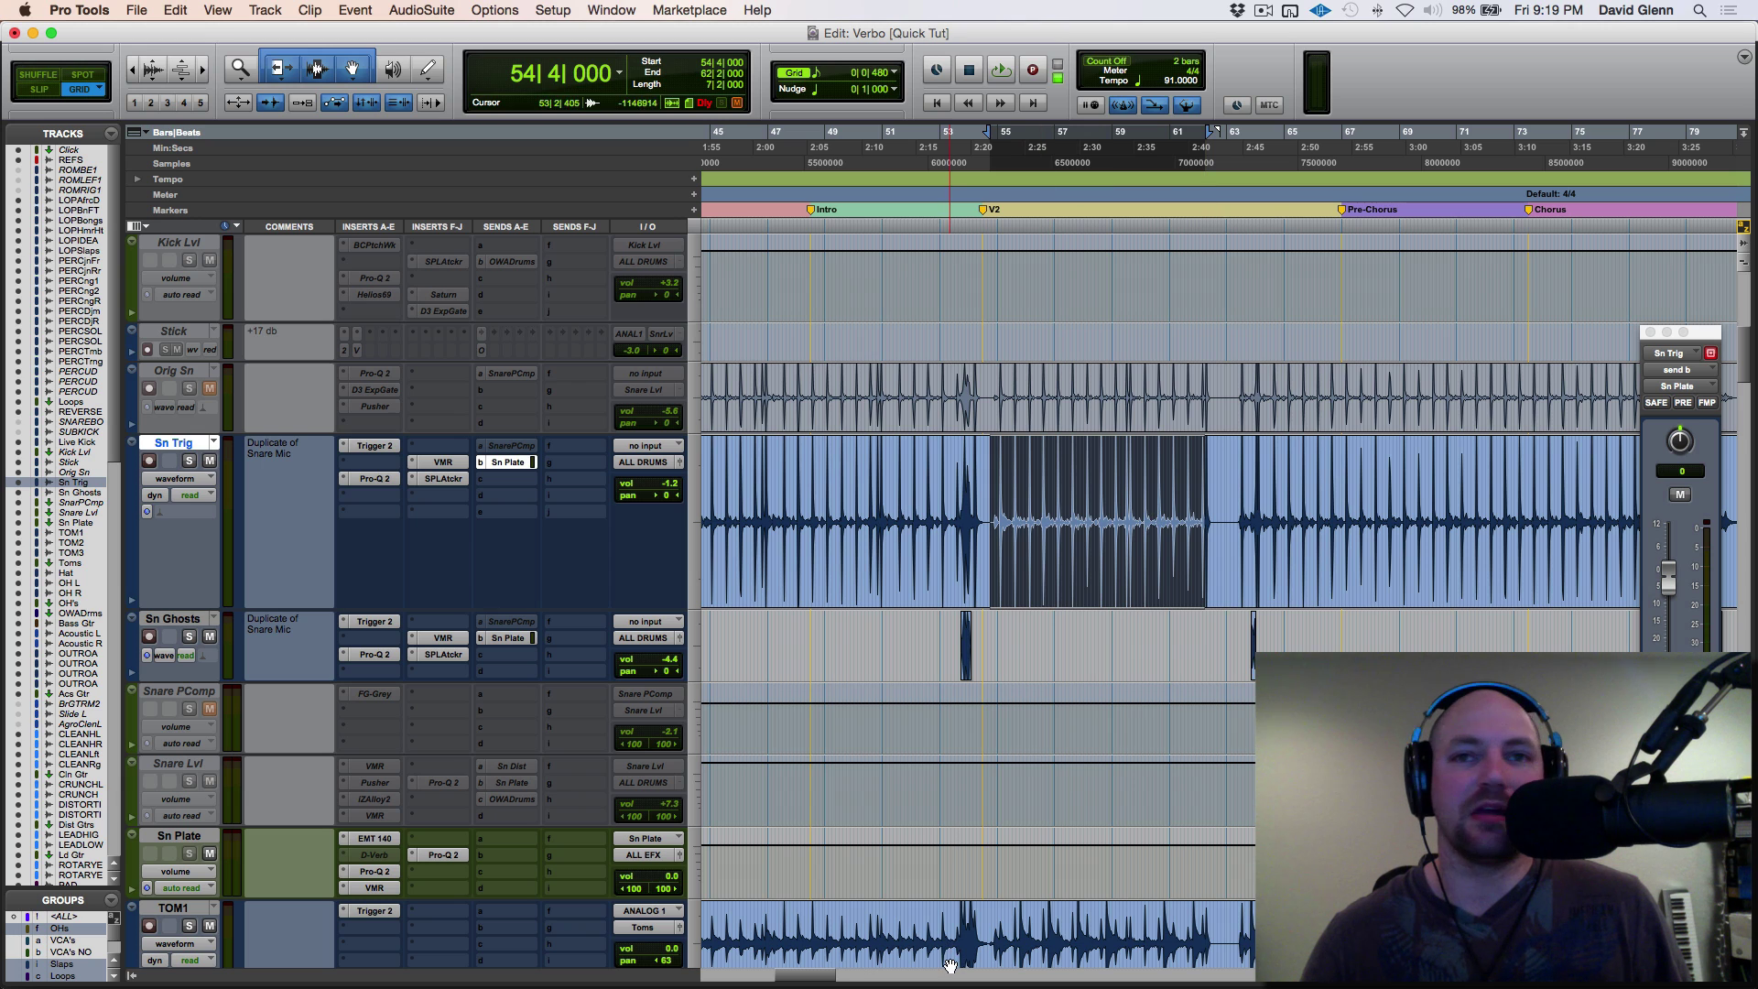
key("semicolon")
key("semicolon")
key("semicolon")
key("semicolon")
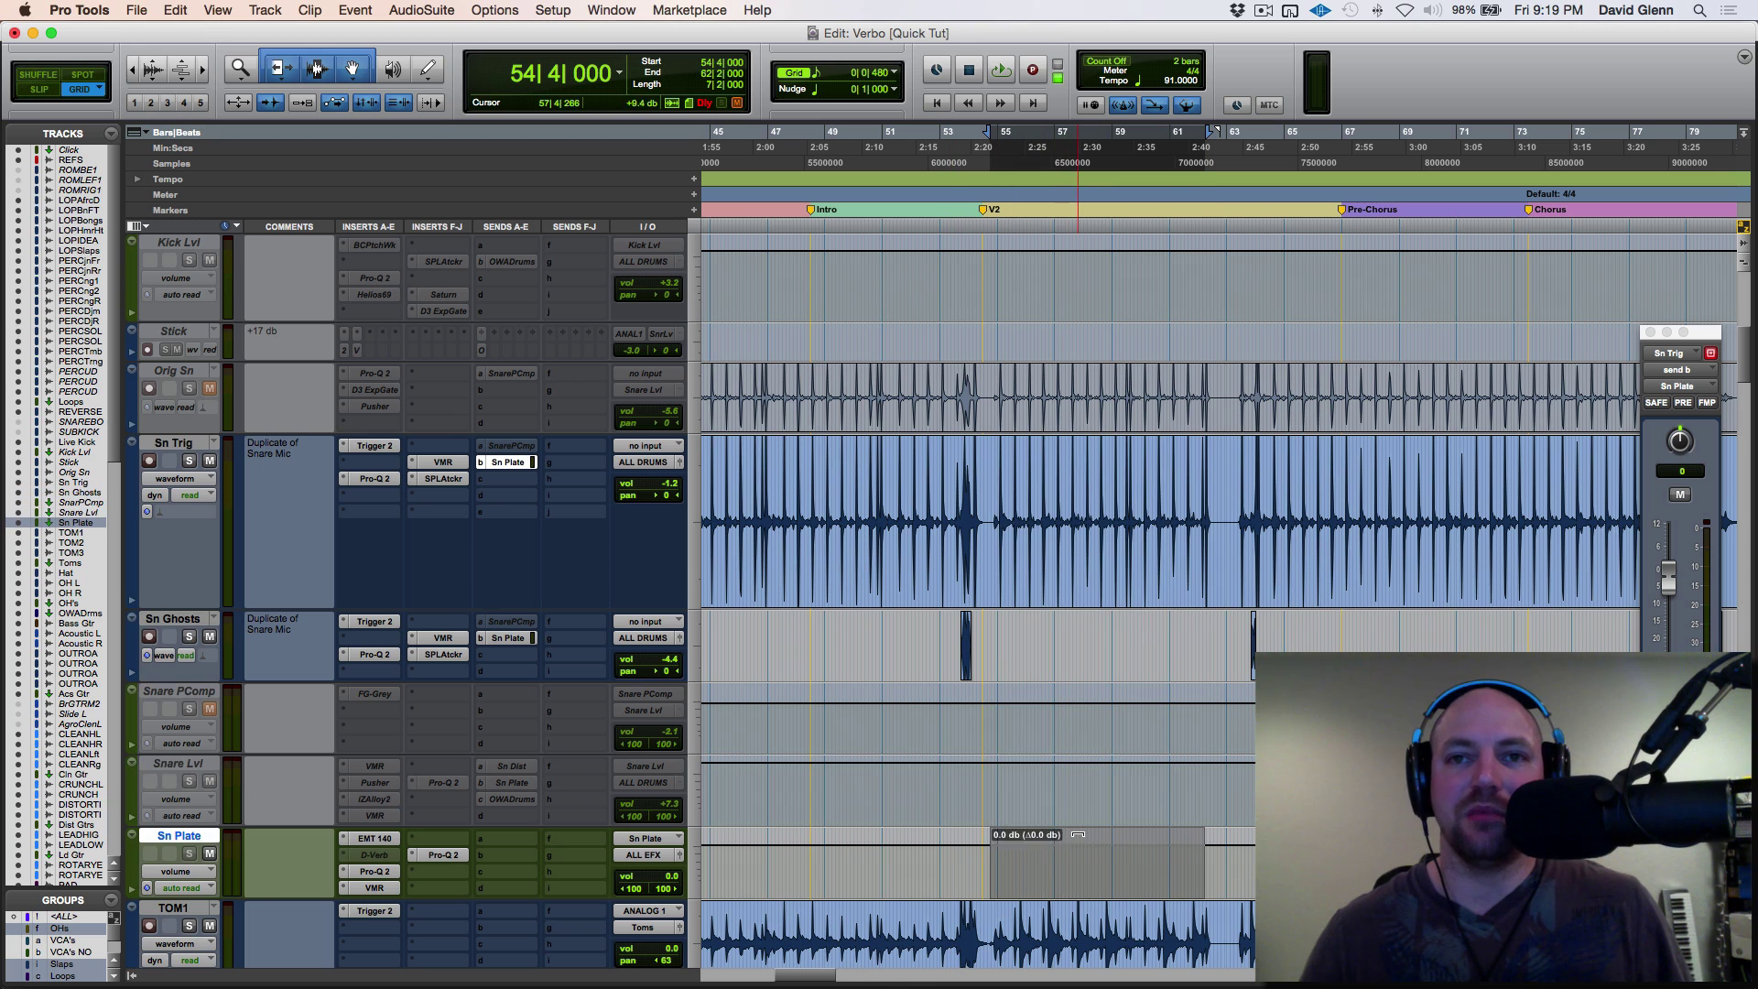
left_click_drag(1078, 834, 1043, 879)
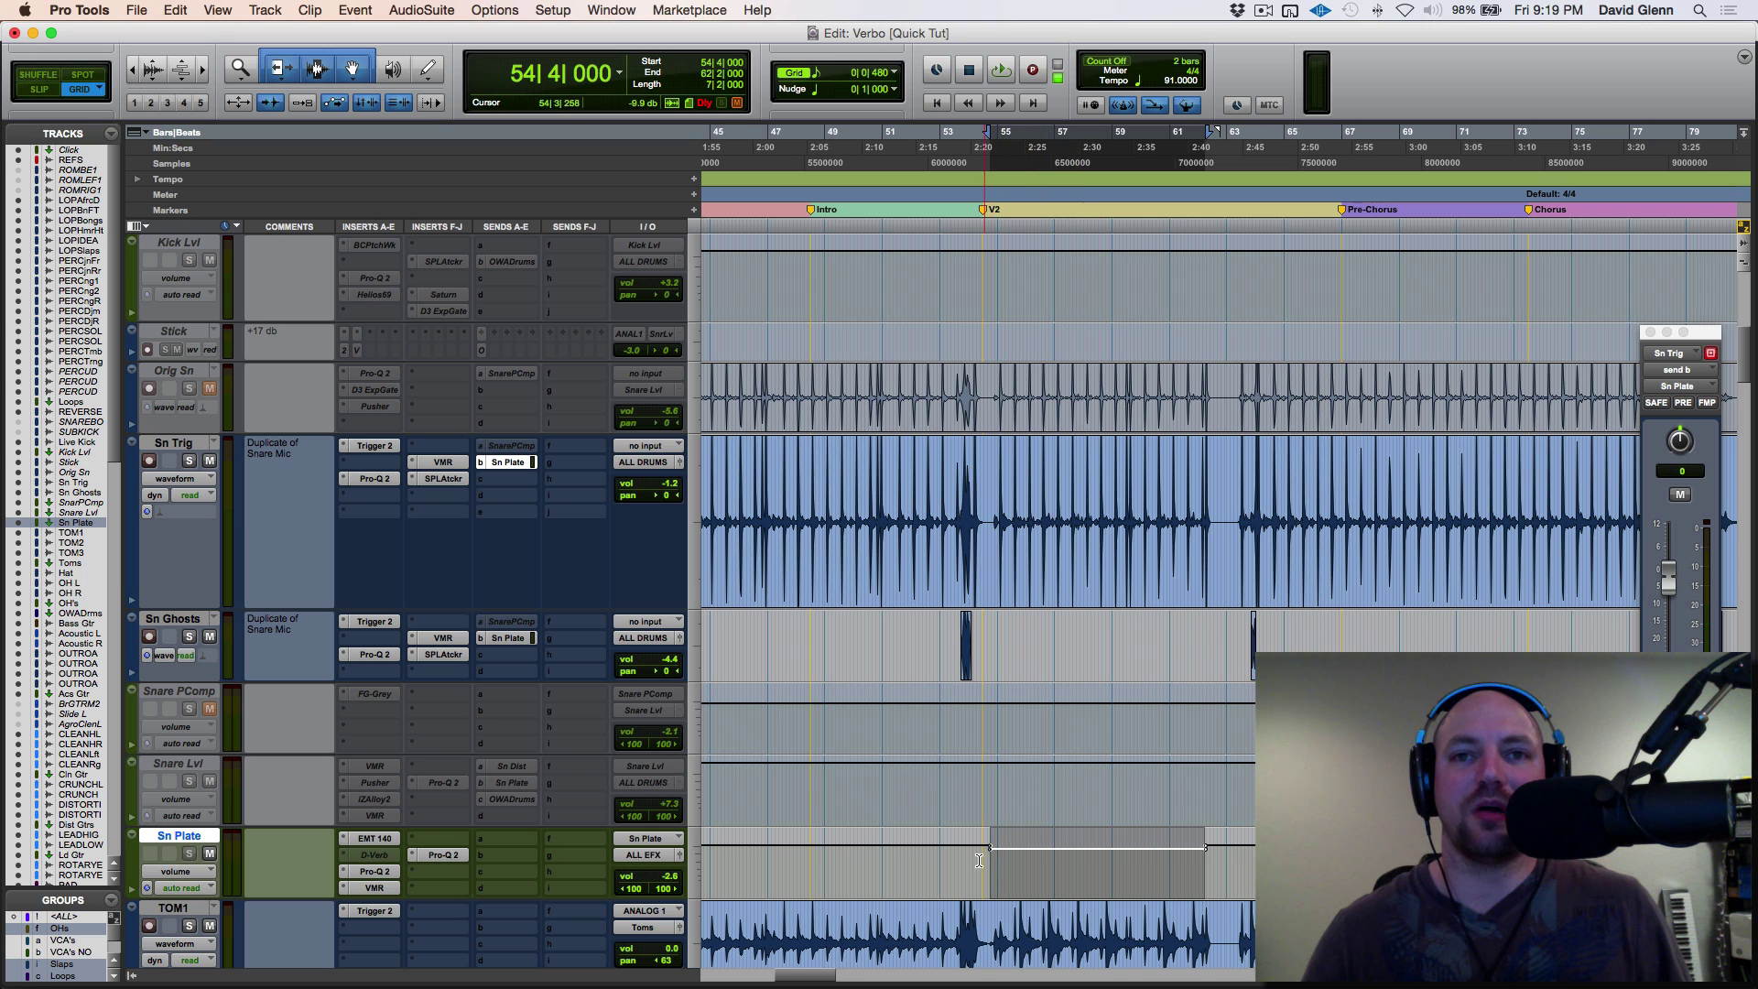
- Start playback from 51|2|480 ahead of V2 and increase the Sn Plate track's height
left_click(874, 861)
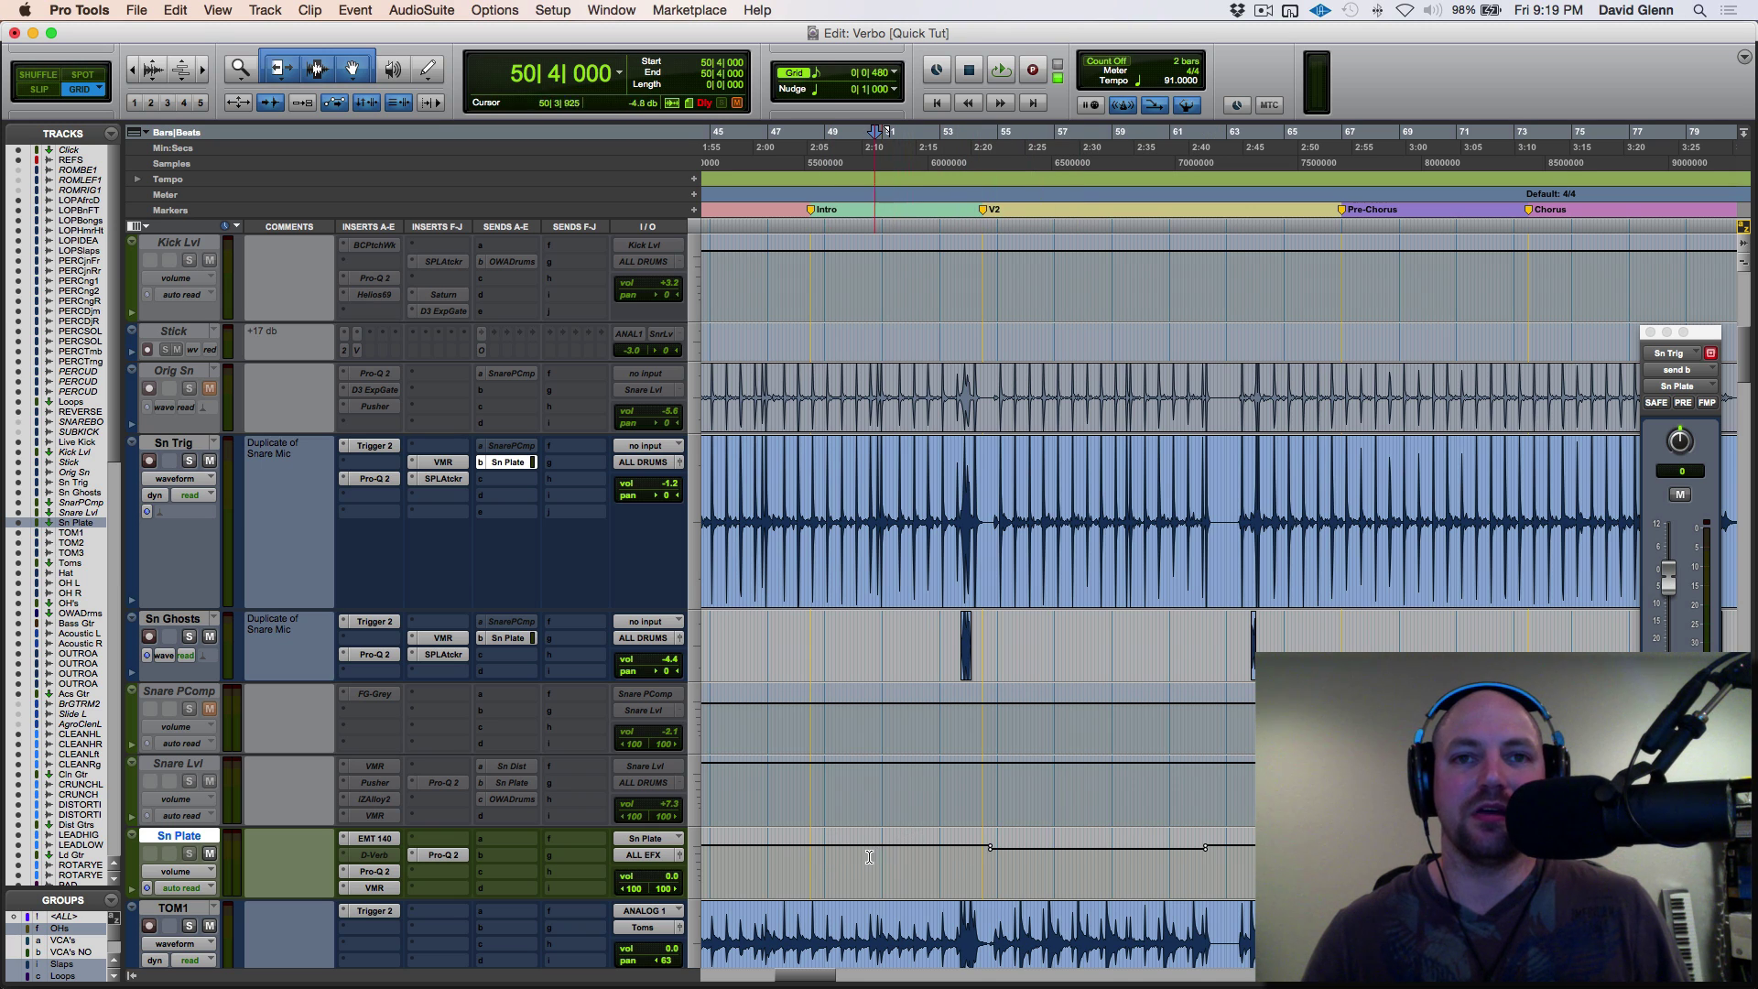
left_click(893, 859)
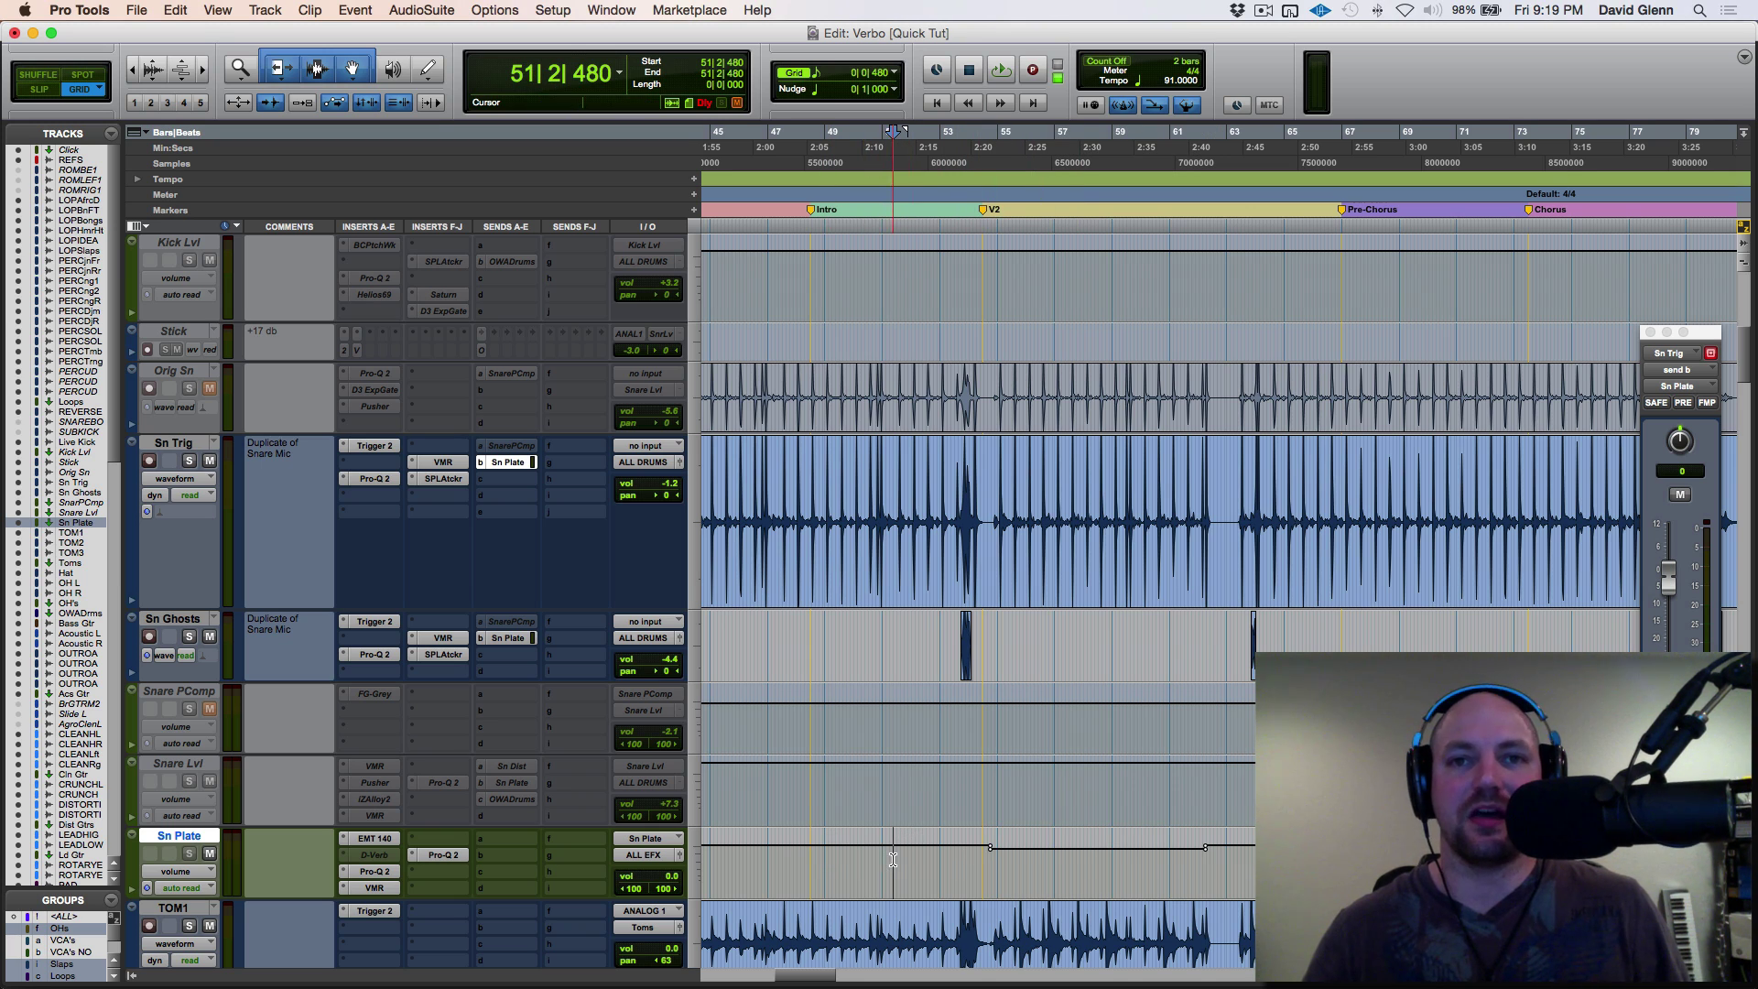
key("space")
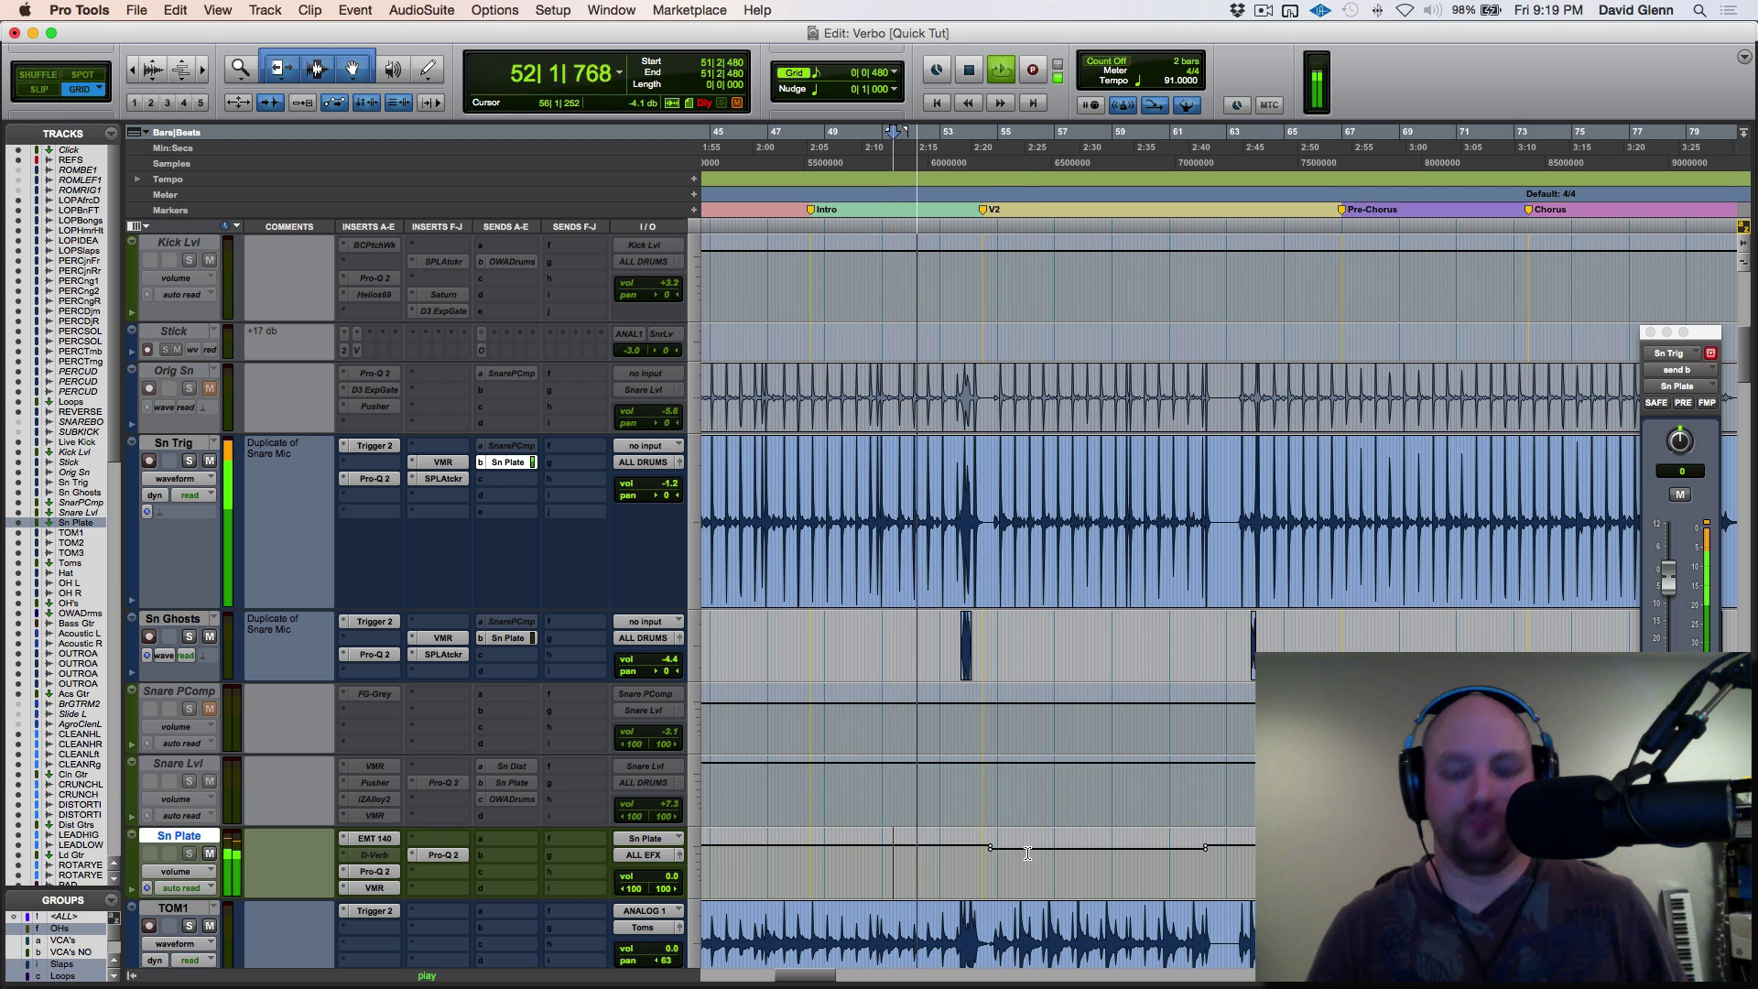
key("ctrl+Up")
key("ctrl+Up")
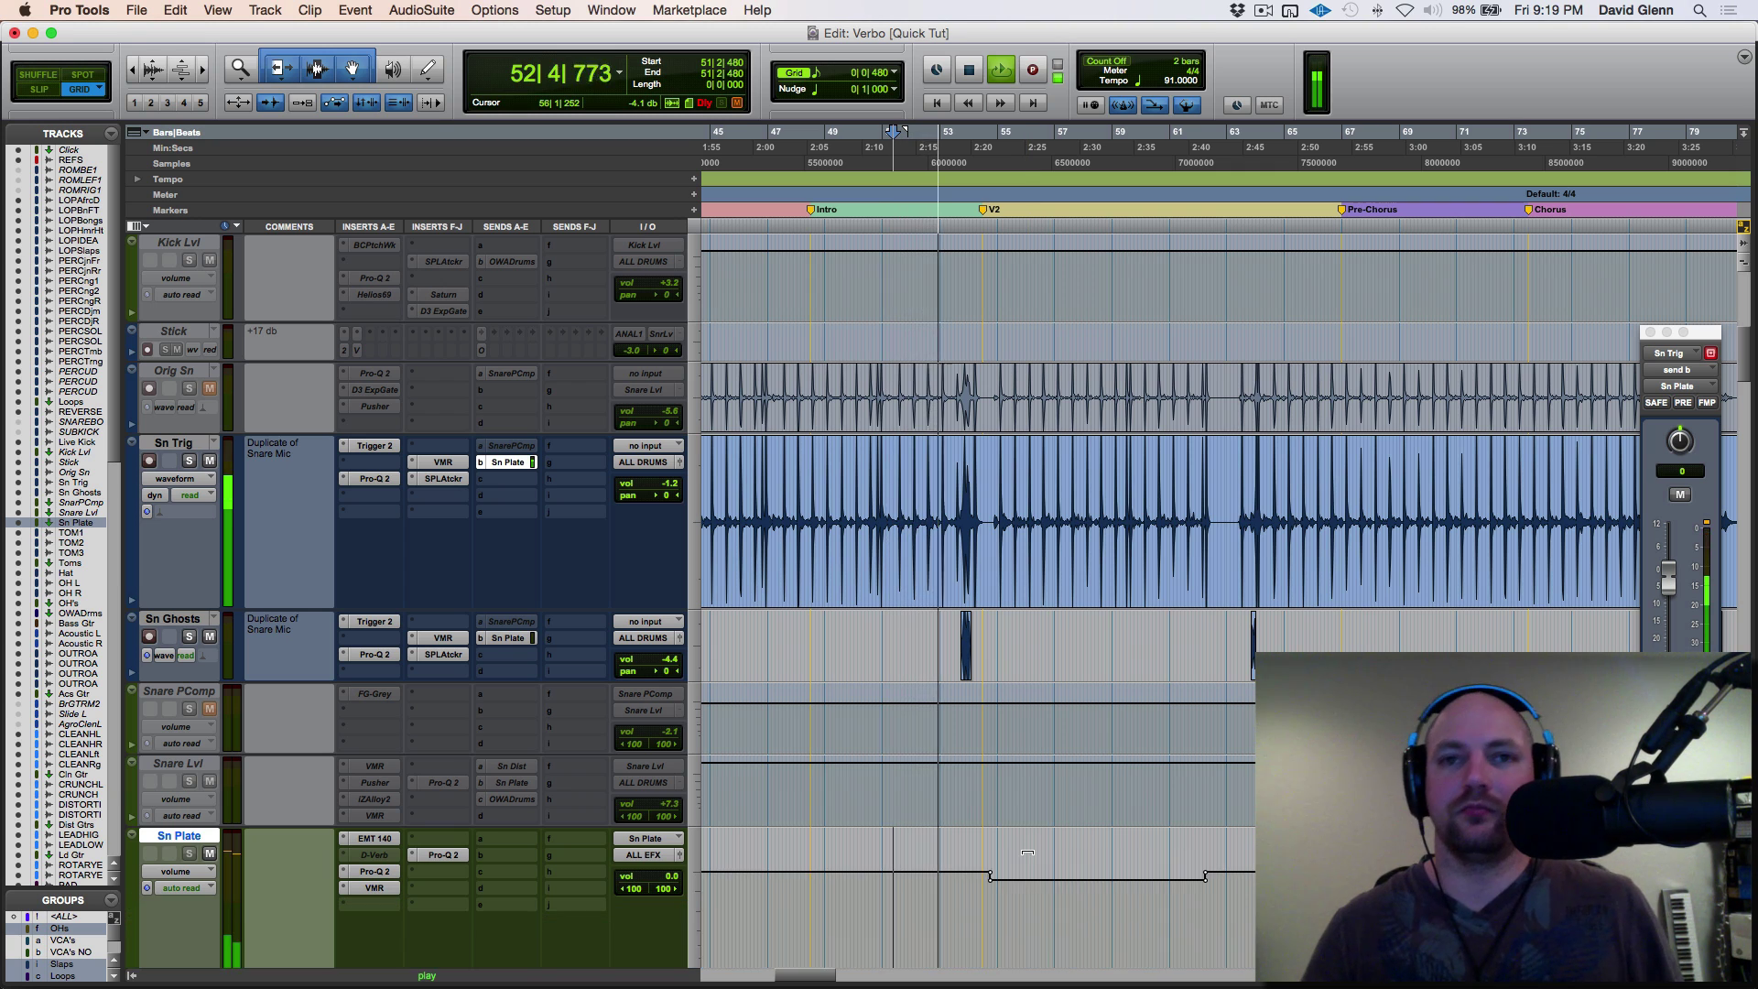
- Compare the snare plate in V2 with and without the volume automation dip, keeping the dip
scroll(1028, 853, "down", 1)
key("super+bracketright")
scroll(1027, 854, "right", 5)
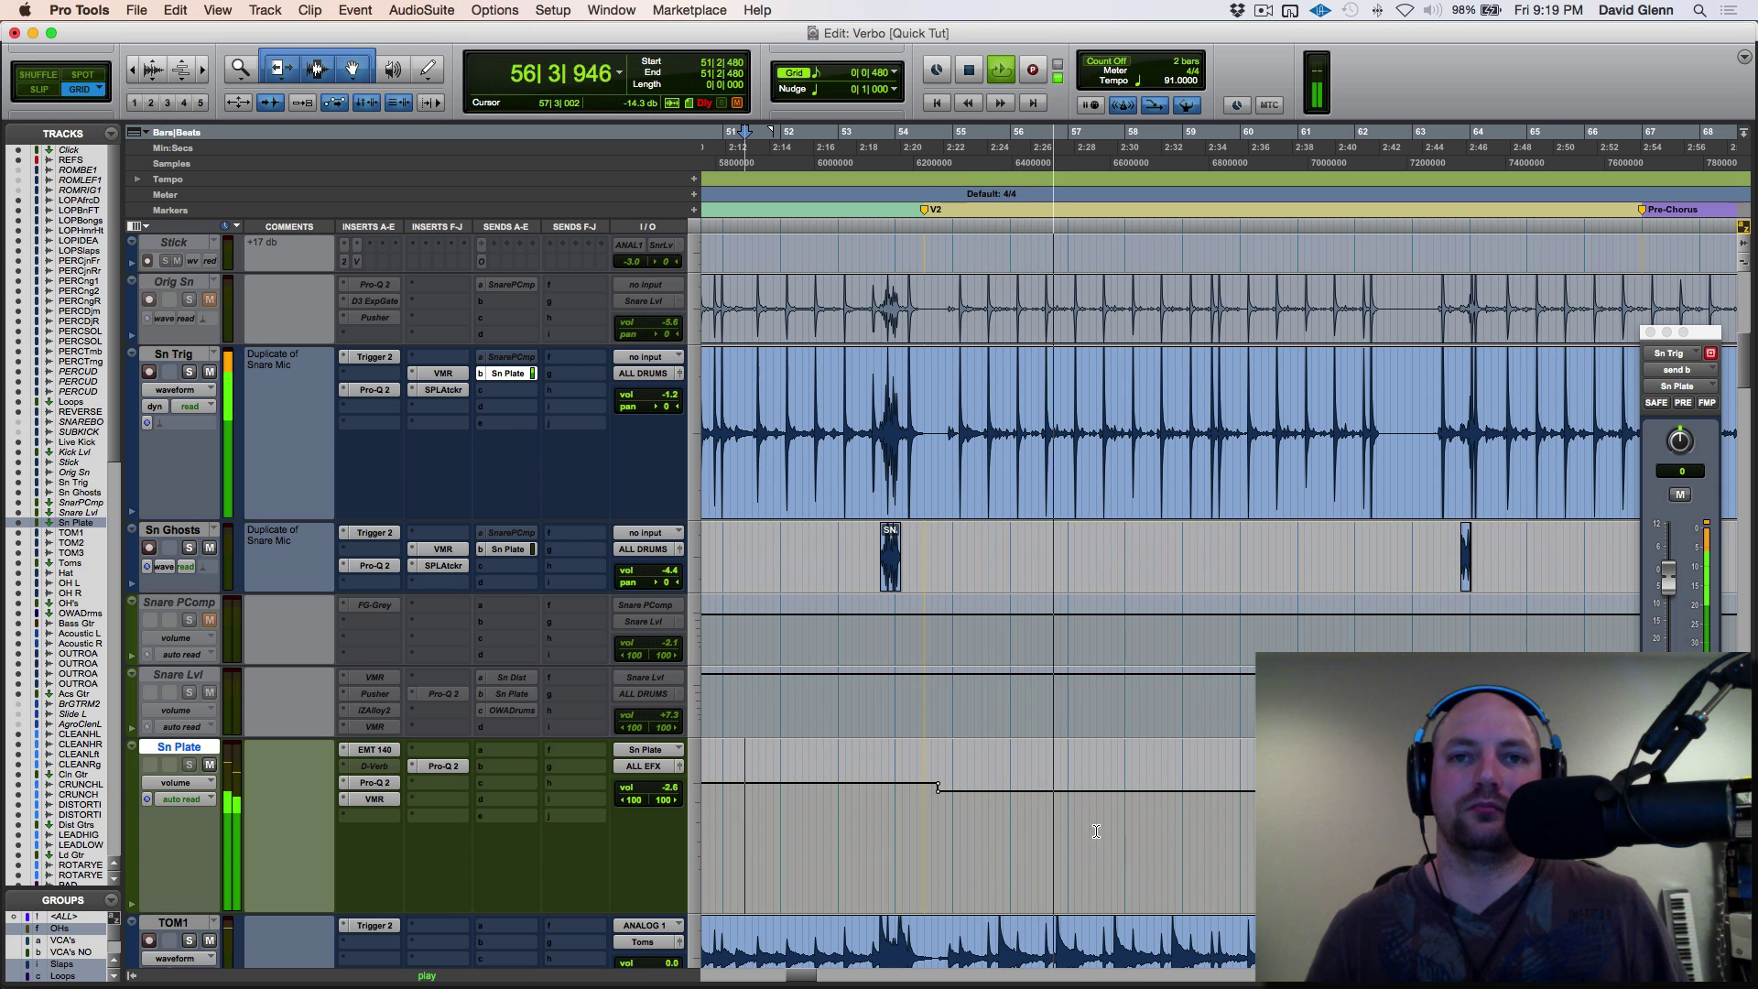
key("super+z")
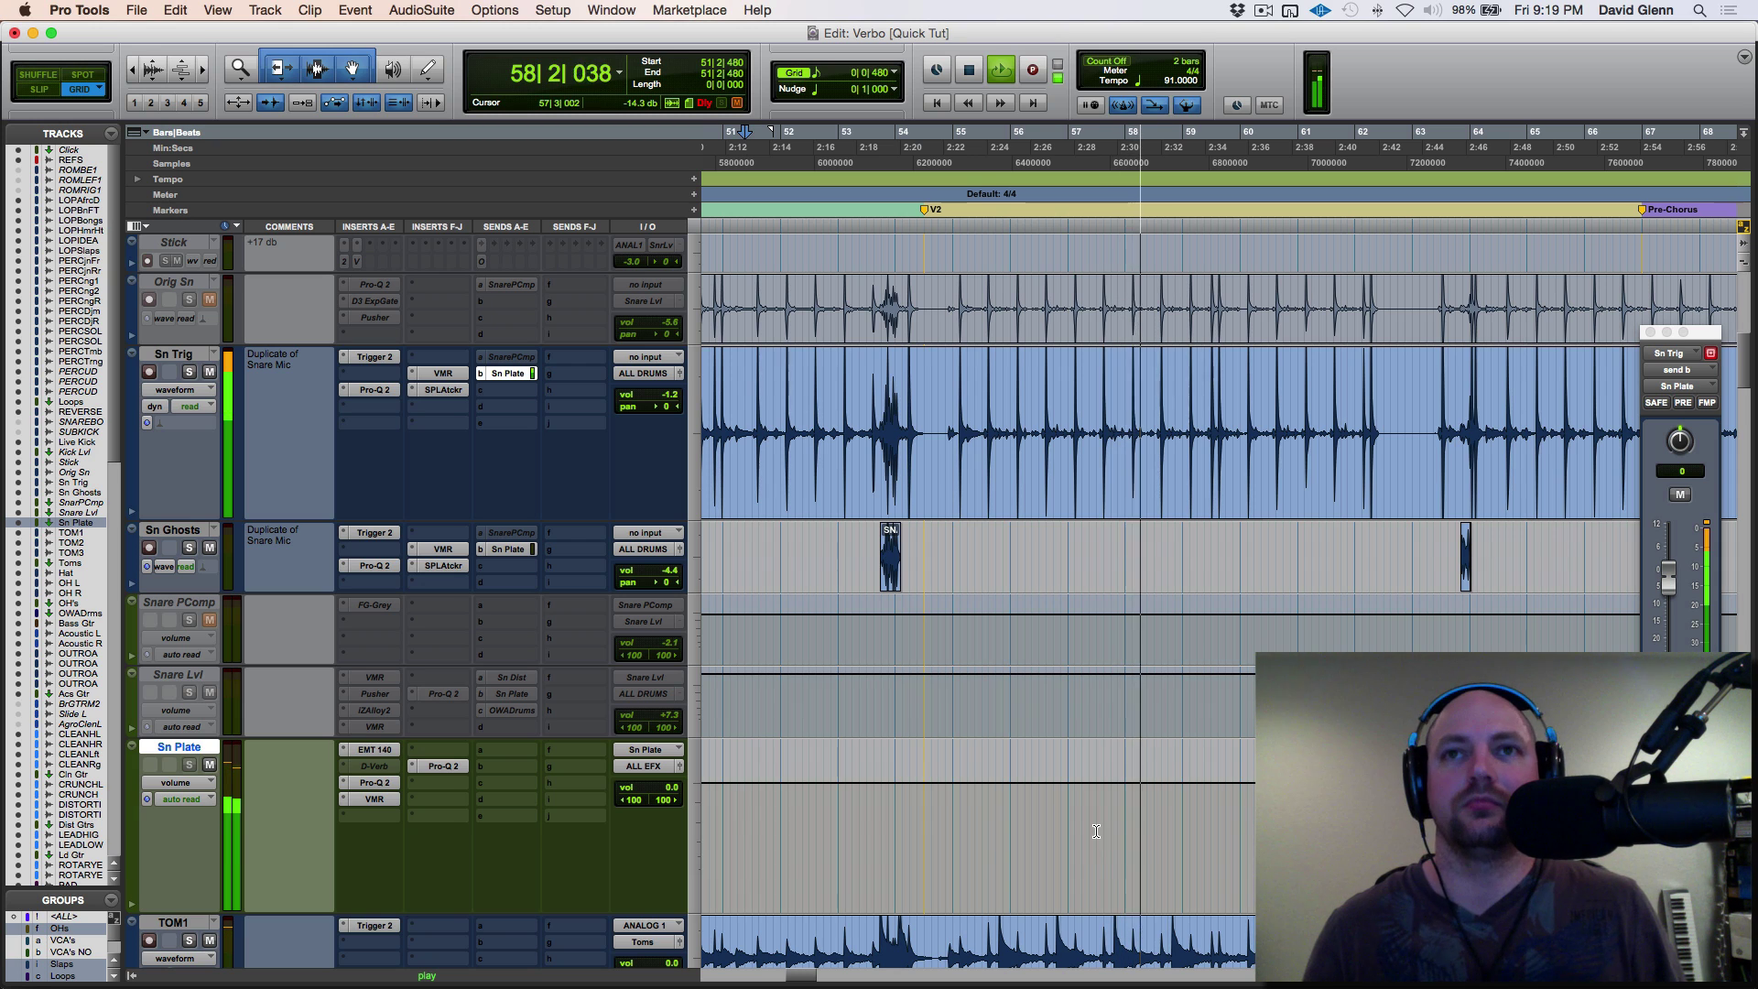
key("space")
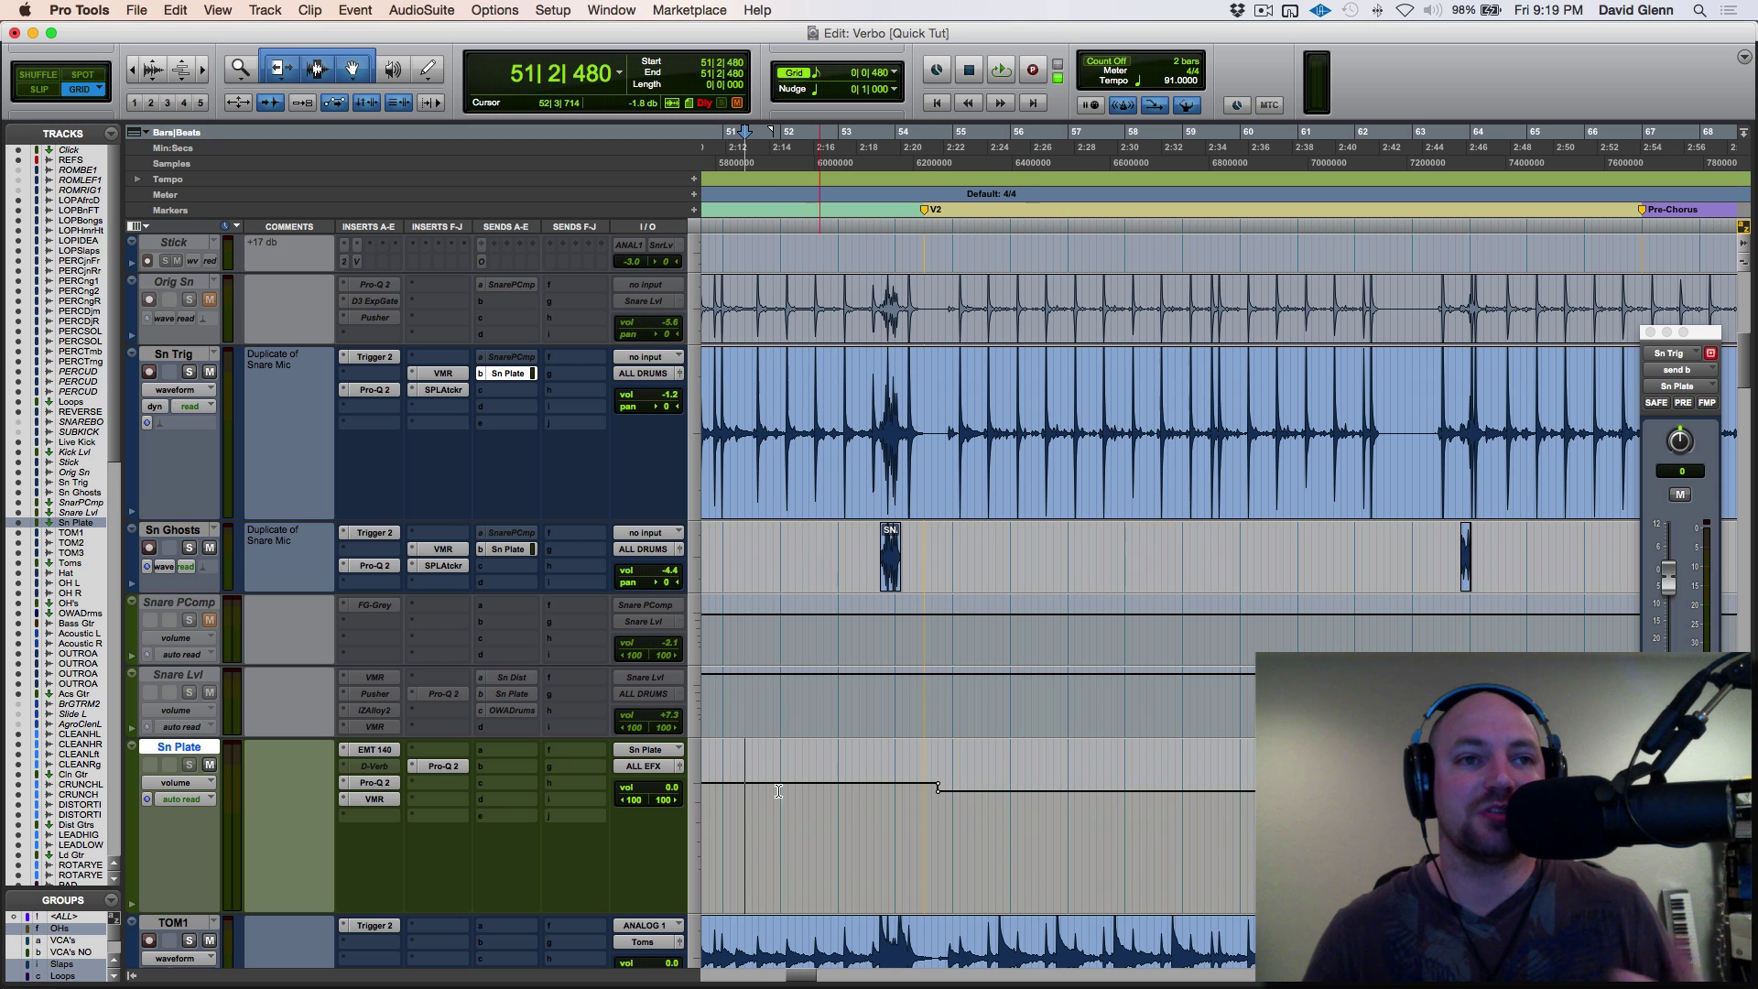
- Try a bell boost of about 4 dB near 1984 Hz in the Pro-Q 2 below the EMT 140, remove it, and close the plug-in
left_click(375, 783)
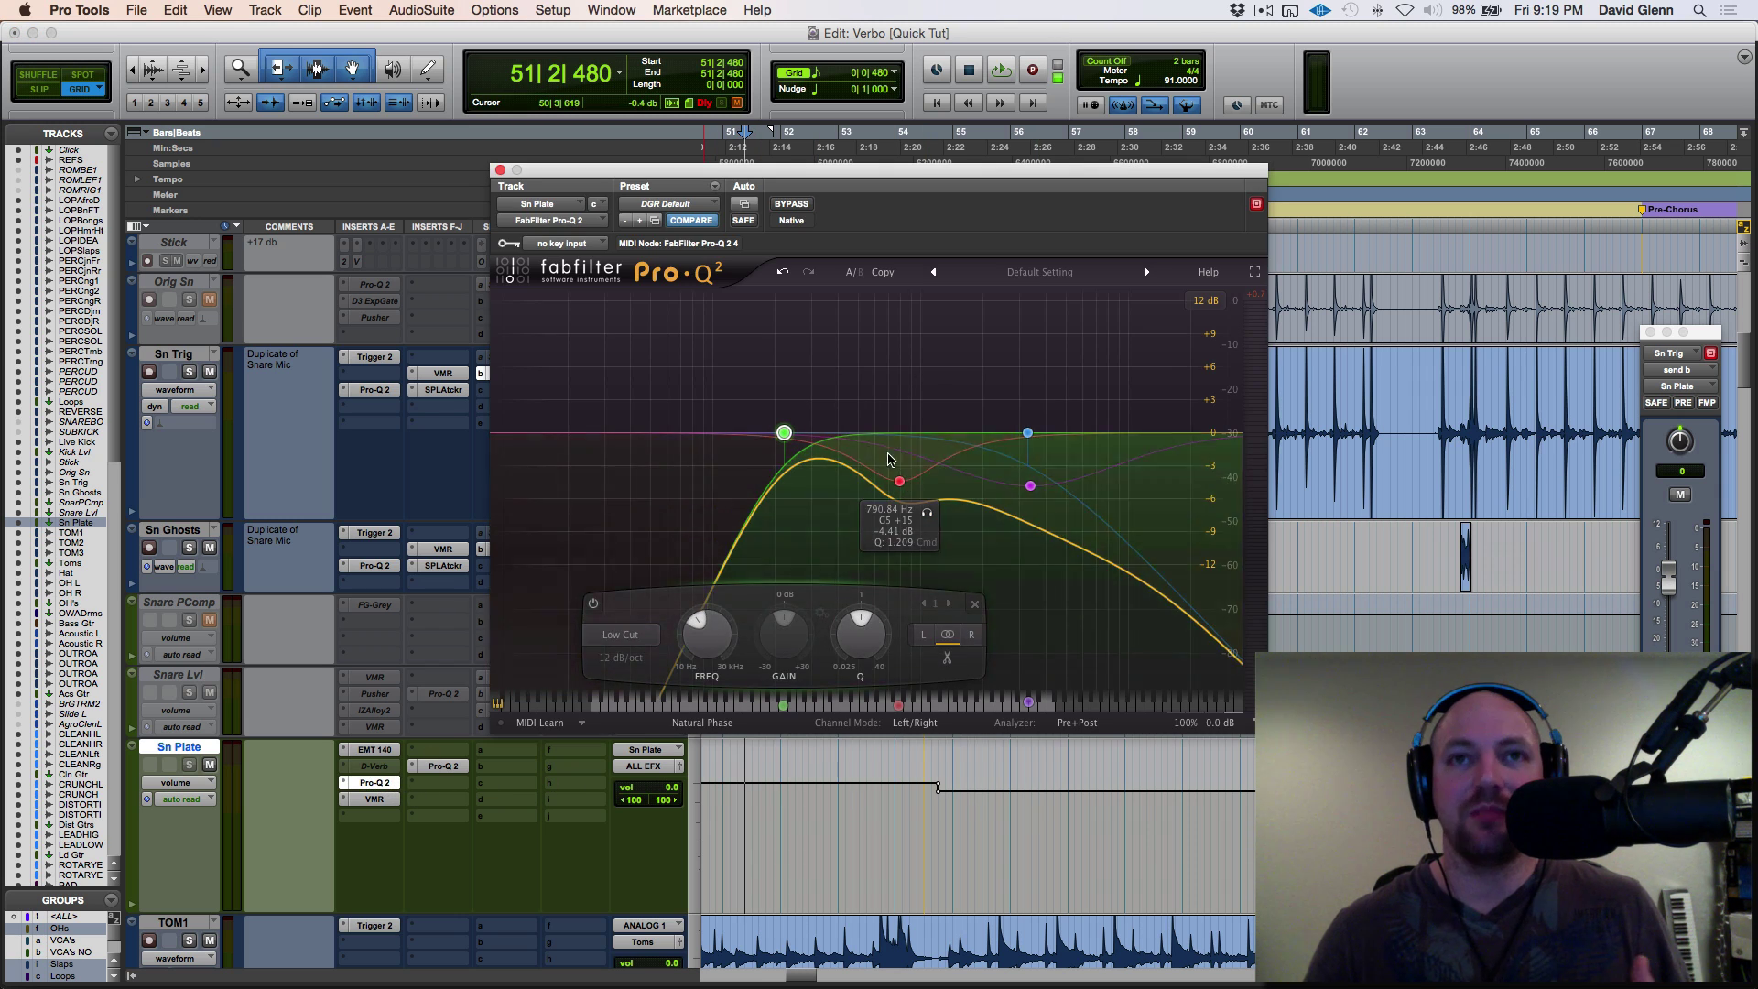
left_click_drag(1053, 432, 984, 388)
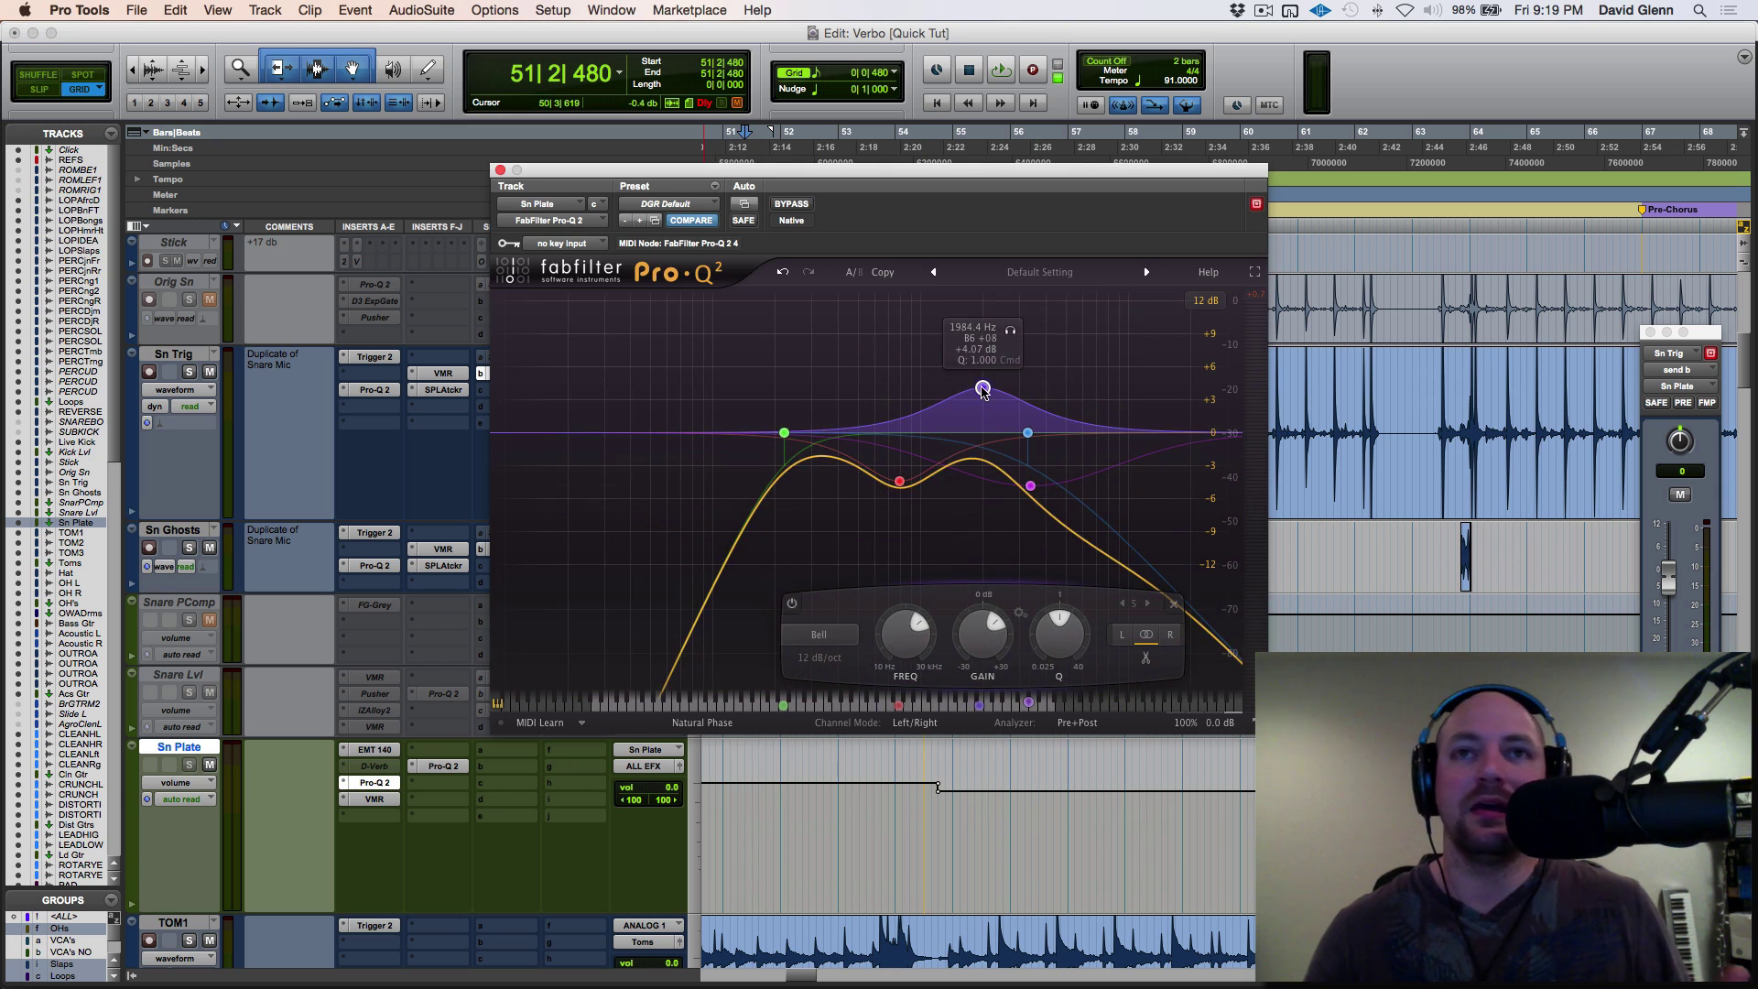
right_click(982, 387)
left_click(1042, 487)
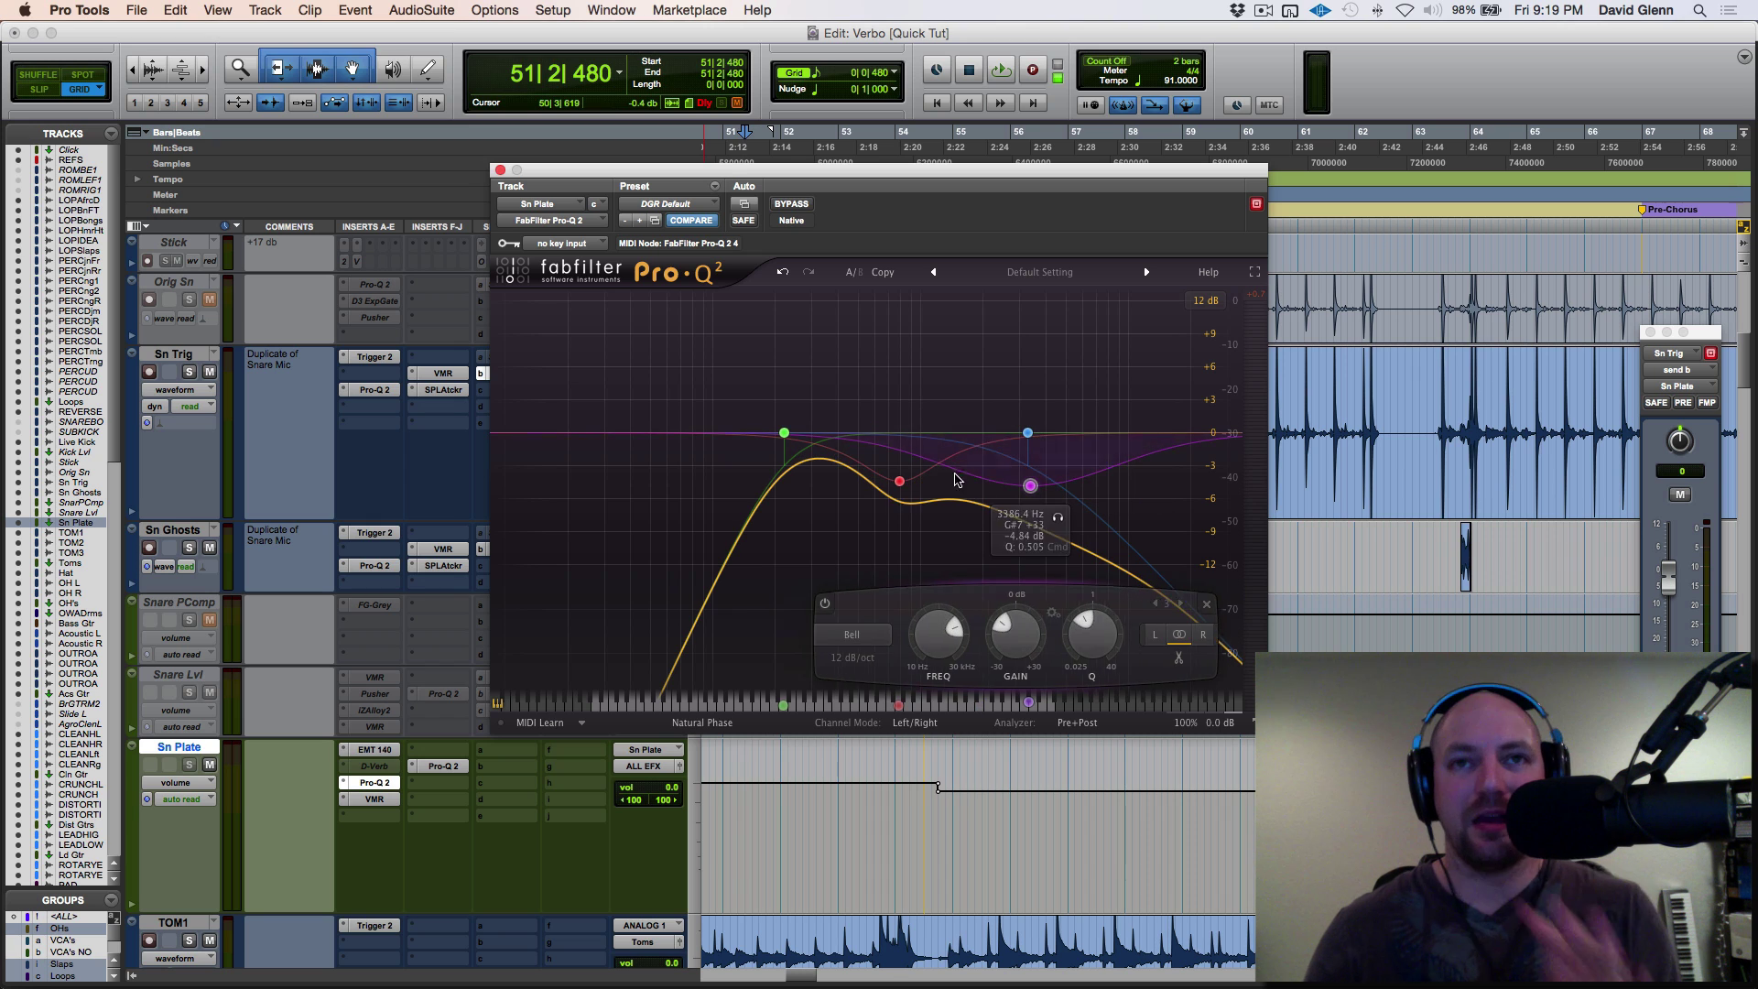
left_click(500, 171)
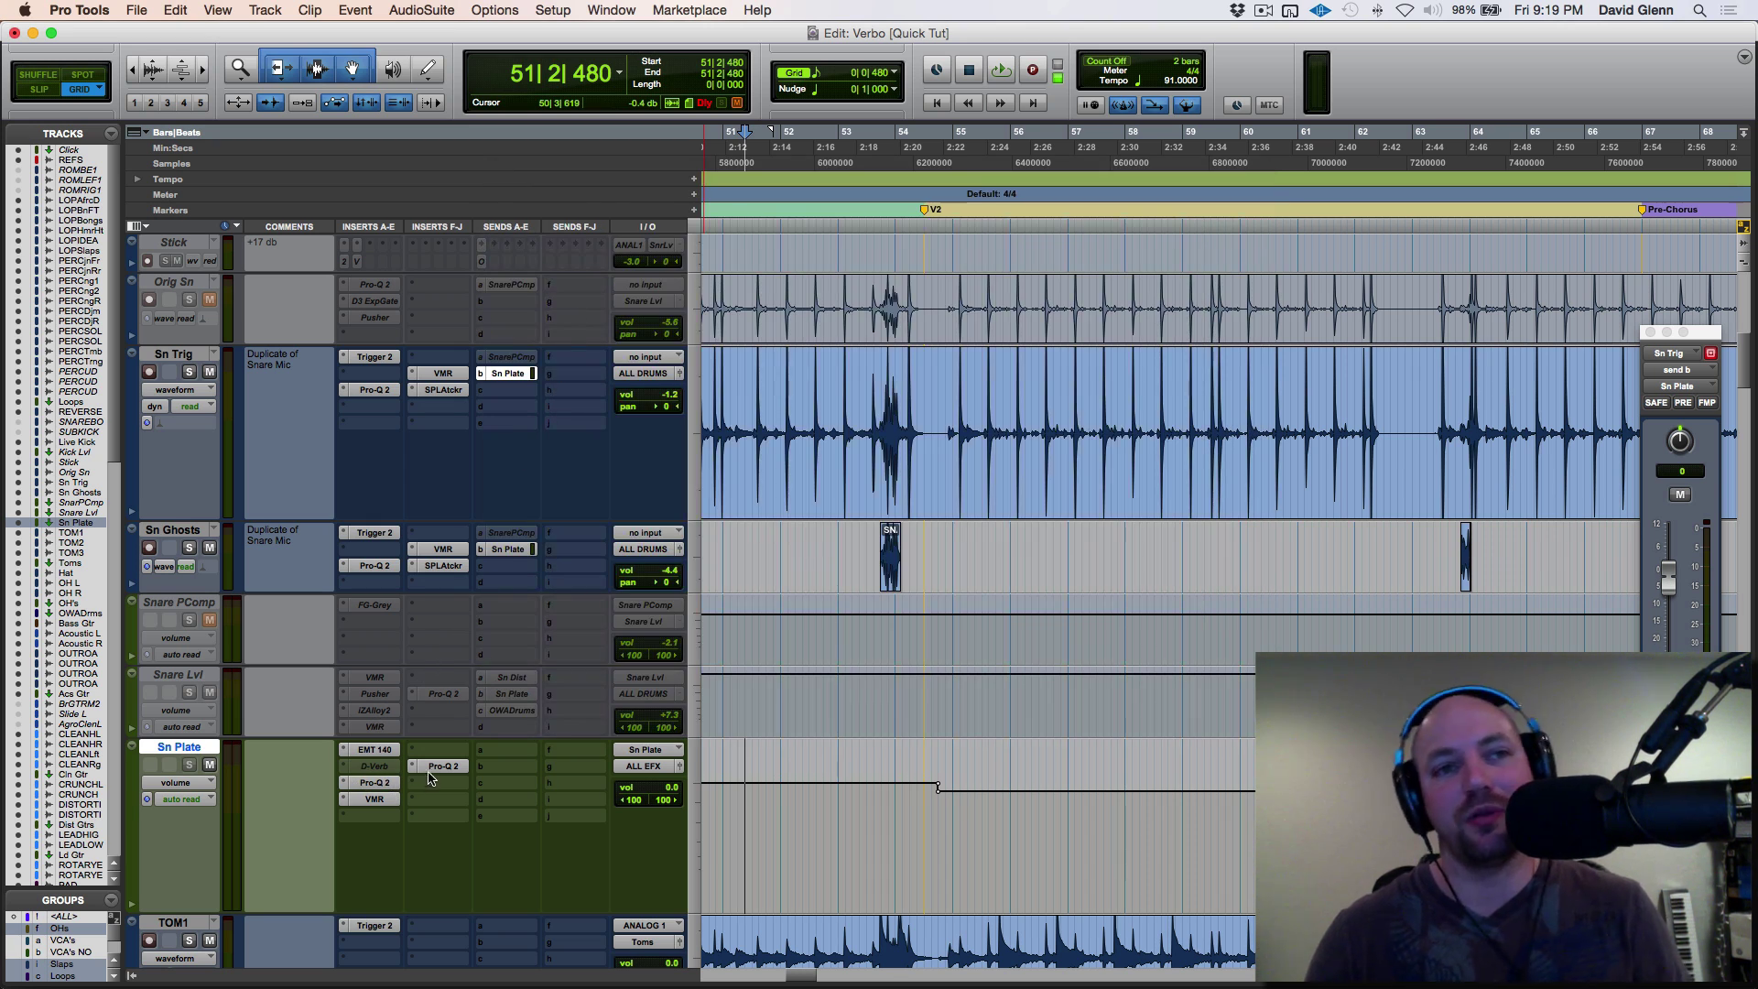